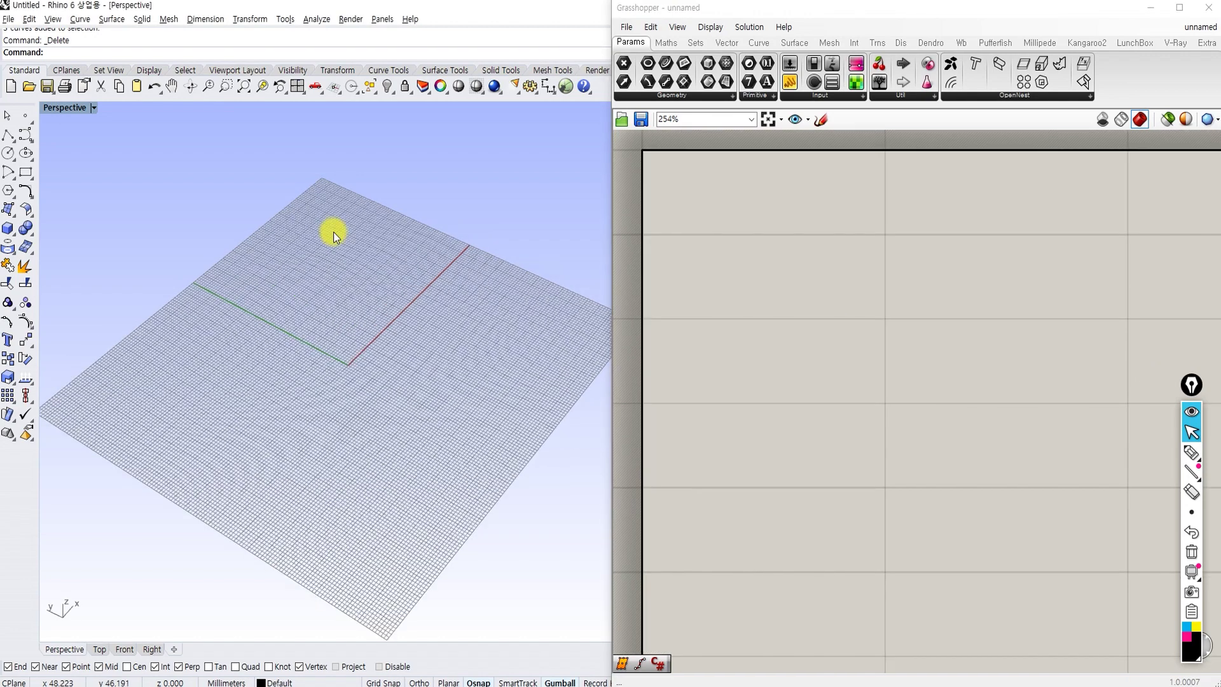
Sketch a box over the perspective grid with the screen annotation pen, labelling its three side lengths 100
{"action": "scroll", "coordinate": [381, 310], "scroll_direction": "up", "scroll_amount": 4}
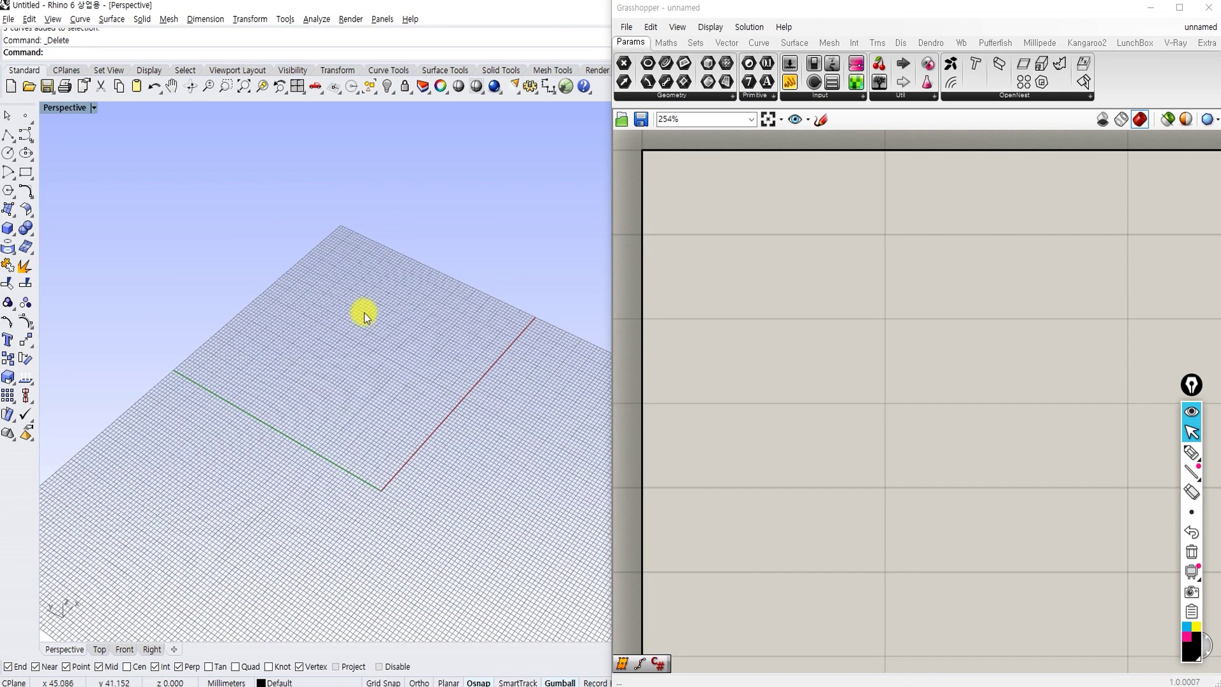
{"action": "key", "text": "ctrl+shift+3"}
{"action": "mouse_move", "coordinate": [209, 393]}
{"action": "left_mouse_down"}
{"action": "mouse_move", "coordinate": [335, 253]}
{"action": "mouse_move", "coordinate": [357, 267]}
{"action": "mouse_move", "coordinate": [380, 497]}
{"action": "mouse_move", "coordinate": [265, 410]}
{"action": "mouse_move", "coordinate": [368, 482]}
{"action": "mouse_move", "coordinate": [379, 468]}
{"action": "mouse_move", "coordinate": [366, 378]}
{"action": "mouse_move", "coordinate": [471, 275]}
{"action": "mouse_move", "coordinate": [504, 341]}
{"action": "left_mouse_up"}
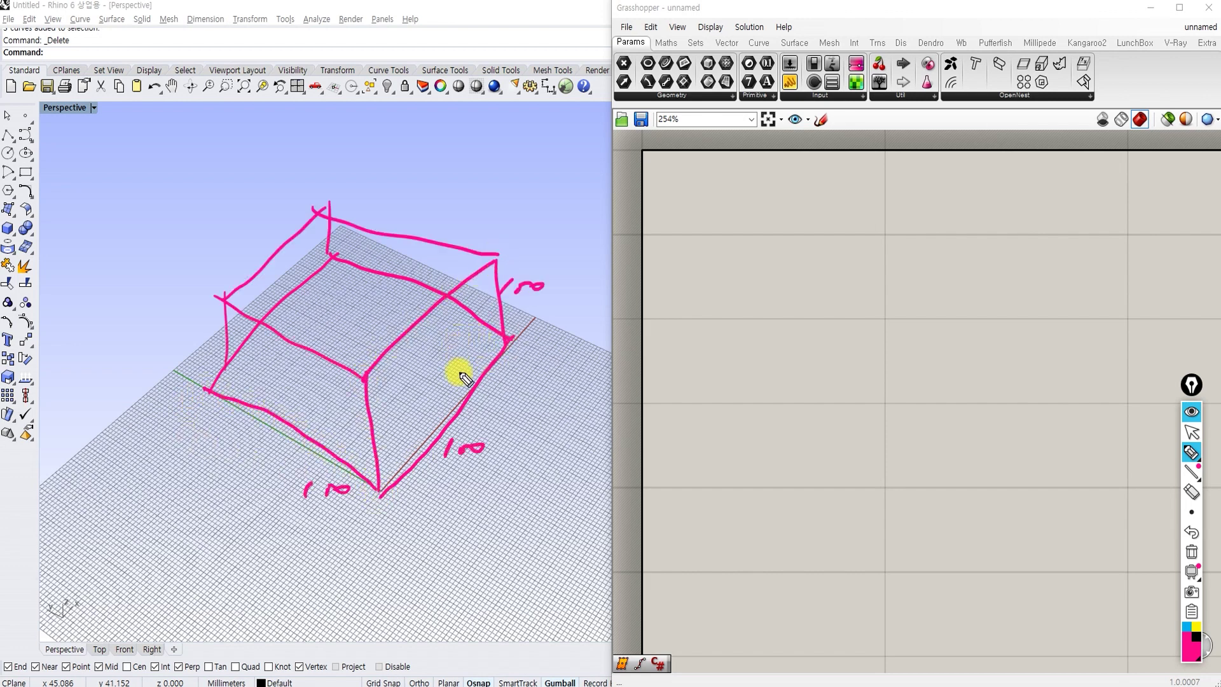
Mark four points inside the sketched box with crosses and annotate them with an arrow and the label "4개"
{"action": "left_click_drag", "start_coordinate": [296, 303], "coordinate": [311, 317]}
{"action": "mouse_move", "coordinate": [309, 302]}
{"action": "left_mouse_down"}
{"action": "mouse_move", "coordinate": [296, 318]}
{"action": "mouse_move", "coordinate": [364, 347]}
{"action": "left_mouse_up"}
{"action": "left_click_drag", "start_coordinate": [365, 329], "coordinate": [349, 348]}
{"action": "mouse_move", "coordinate": [431, 331]}
{"action": "left_mouse_down"}
{"action": "mouse_move", "coordinate": [446, 346]}
{"action": "mouse_move", "coordinate": [431, 347]}
{"action": "left_mouse_up"}
{"action": "mouse_move", "coordinate": [375, 287]}
{"action": "left_mouse_down"}
{"action": "mouse_move", "coordinate": [387, 300]}
{"action": "mouse_move", "coordinate": [436, 190]}
{"action": "left_mouse_up"}
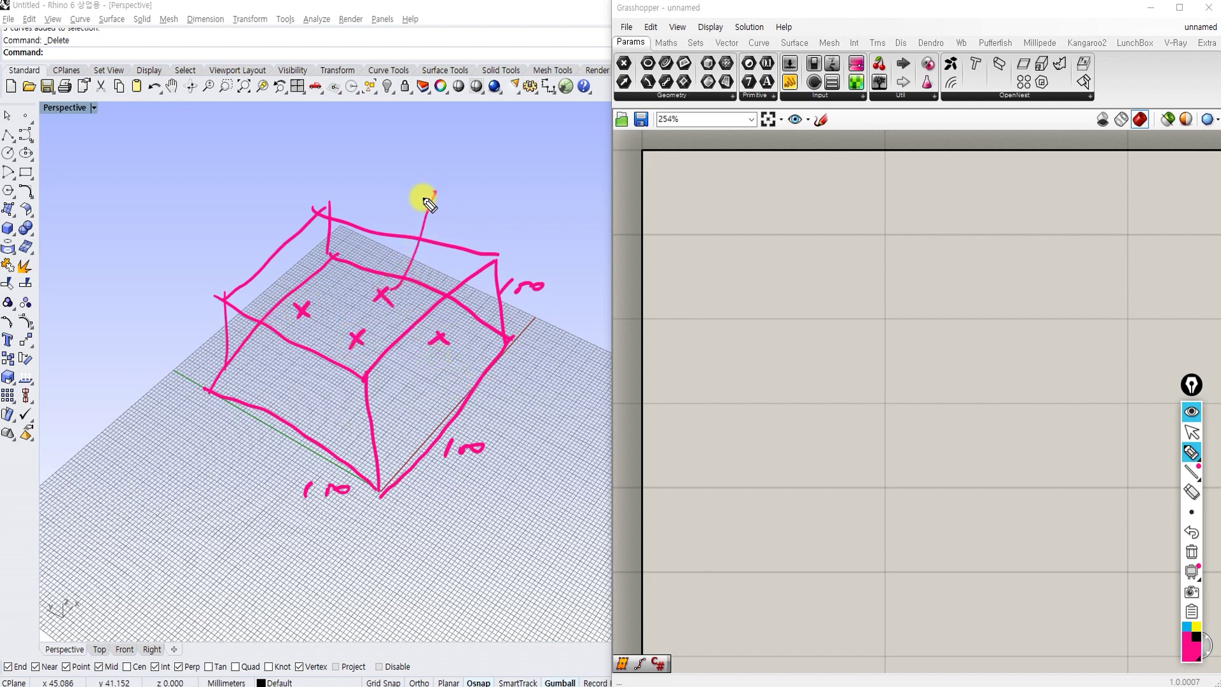
{"action": "left_click_drag", "start_coordinate": [424, 199], "coordinate": [440, 199]}
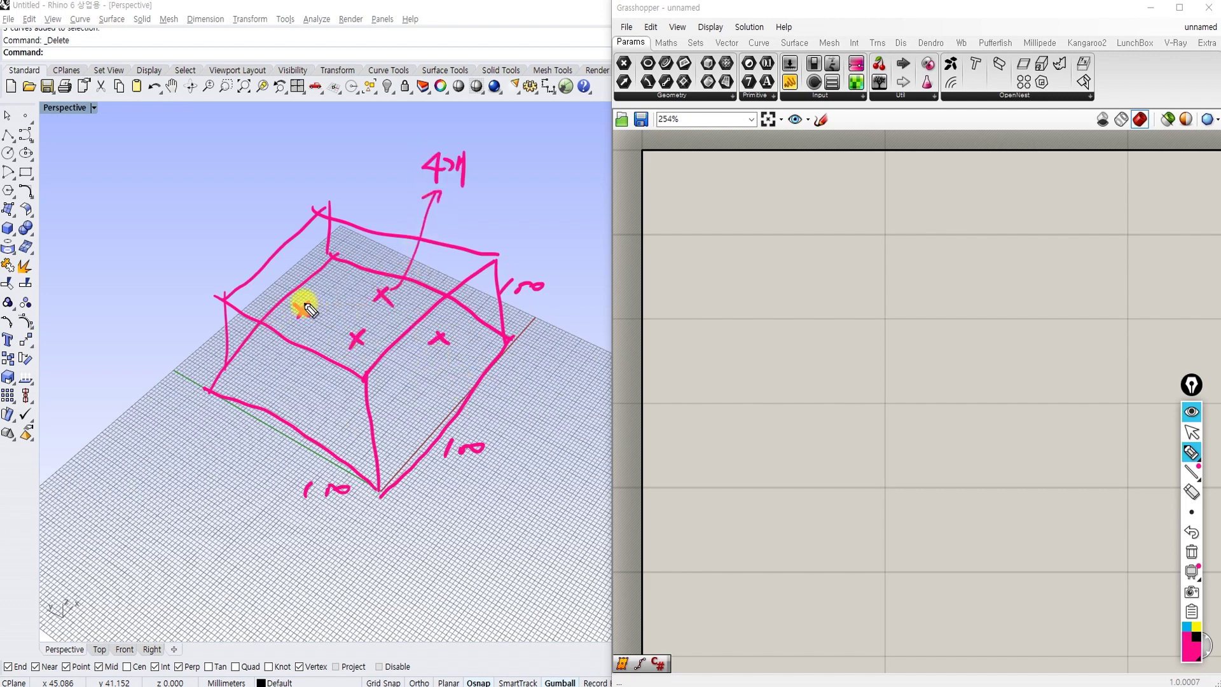
Draw an annotation curve linking the marked points and a circular arrow around the origin, and return to the normal pointer
{"action": "mouse_move", "coordinate": [305, 306]}
{"action": "left_mouse_down"}
{"action": "mouse_move", "coordinate": [362, 294]}
{"action": "mouse_move", "coordinate": [401, 307]}
{"action": "mouse_move", "coordinate": [395, 344]}
{"action": "mouse_move", "coordinate": [355, 339]}
{"action": "left_mouse_up"}
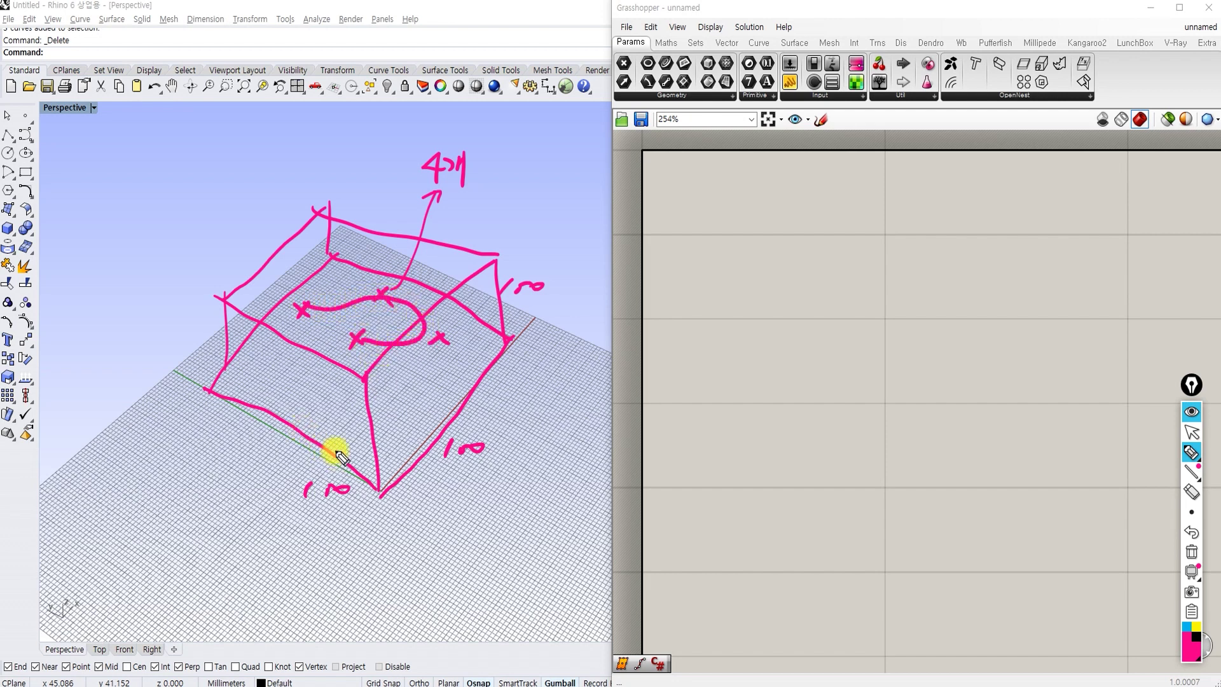
{"action": "mouse_move", "coordinate": [334, 440]}
{"action": "left_mouse_down"}
{"action": "mouse_move", "coordinate": [403, 551]}
{"action": "mouse_move", "coordinate": [458, 453]}
{"action": "left_mouse_up"}
{"action": "left_click_drag", "start_coordinate": [410, 438], "coordinate": [421, 399]}
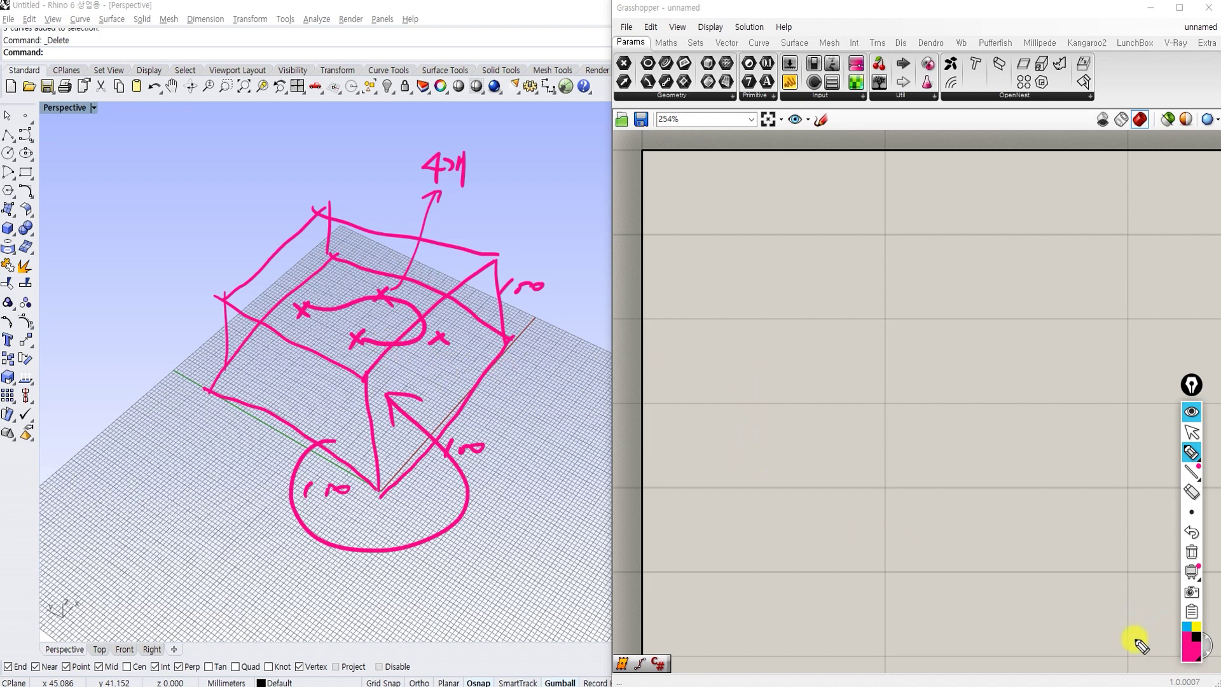
{"action": "key", "text": "ctrl+shift+2"}
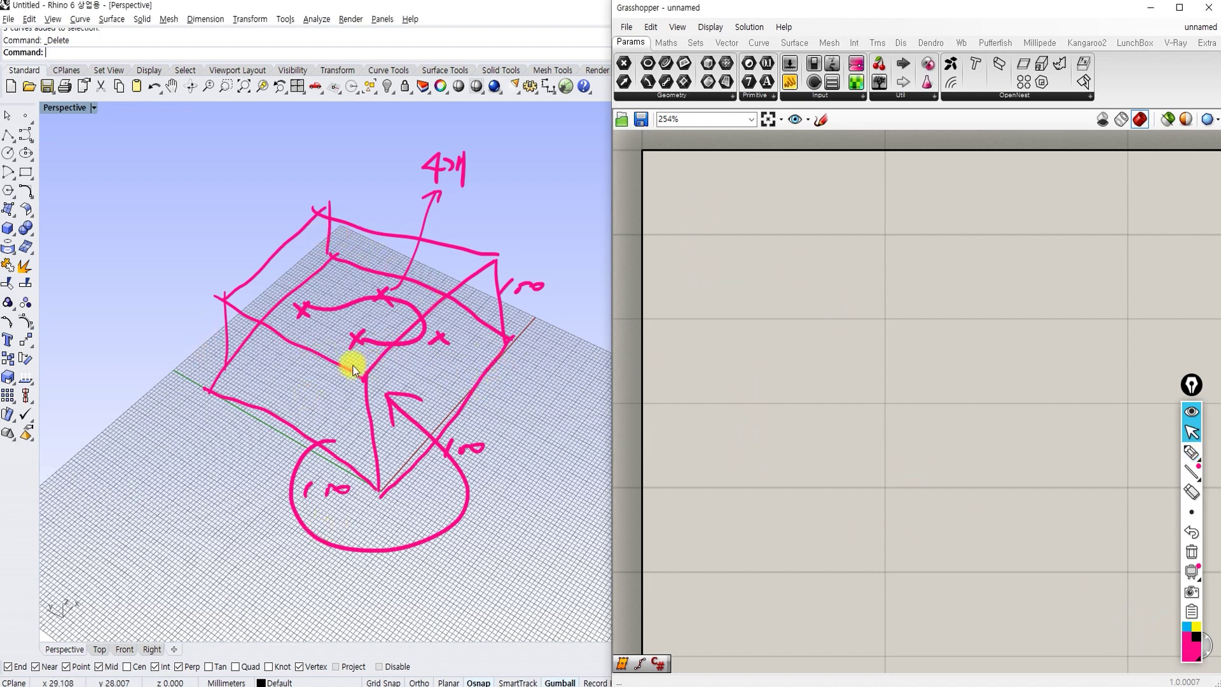
Place a Scribble note on the Grasshopper canvas
{"action": "double_click", "coordinate": [845, 326]}
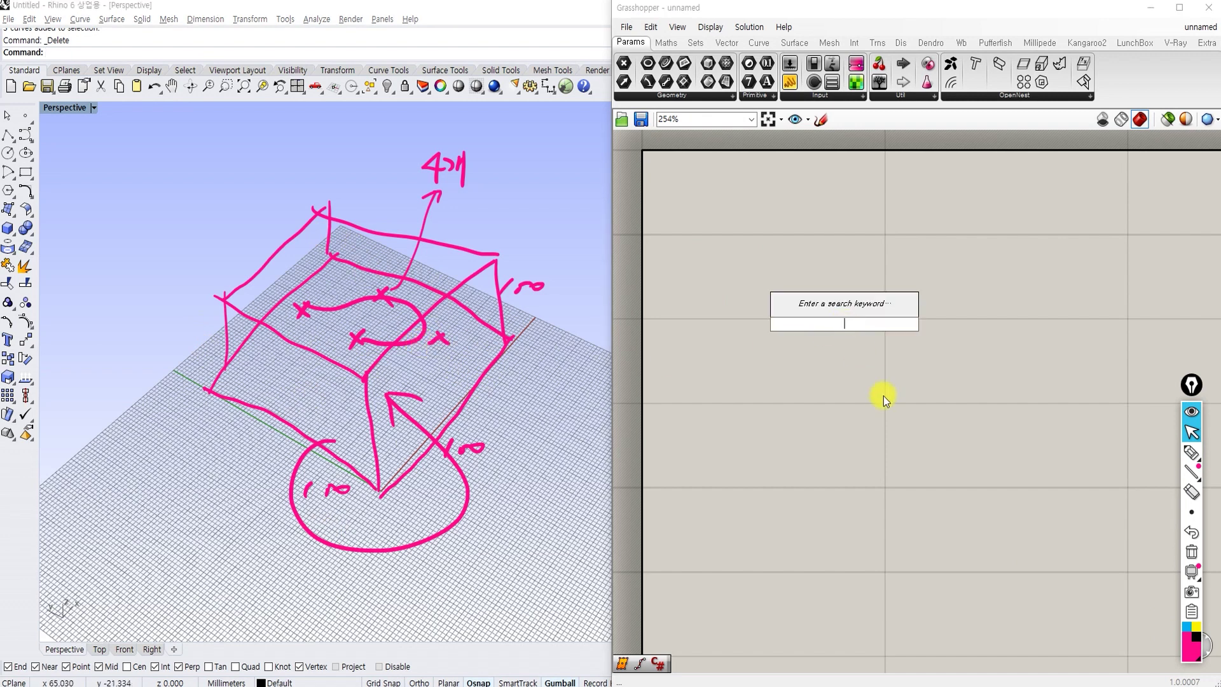
{"action": "type", "text": "~"}
{"action": "key", "text": "Return"}
{"action": "left_click_drag", "start_coordinate": [884, 345], "coordinate": [879, 291]}
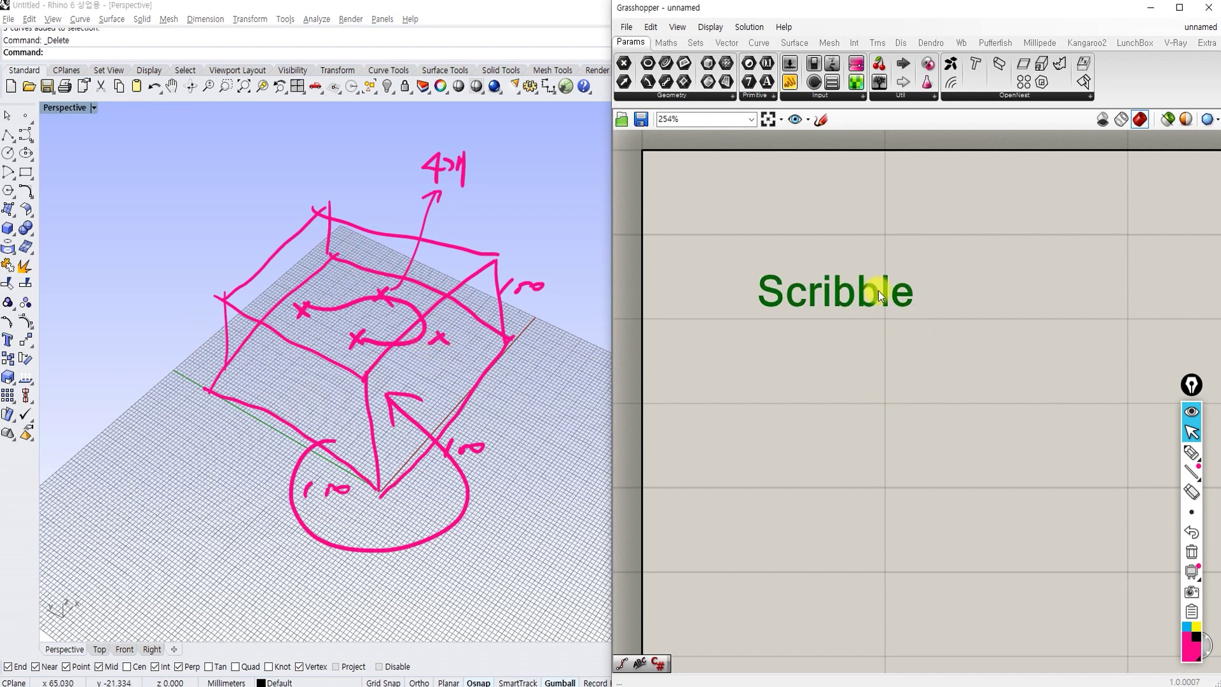
Write in the Scribble note: "[조형물 만들기]", "1. 박스 > 랜덤 포인트 4개", "2. 곡선 만들기", "3. 원점 기준 Array"
{"action": "double_click", "coordinate": [879, 291]}
{"action": "key", "text": "BackSpace"}
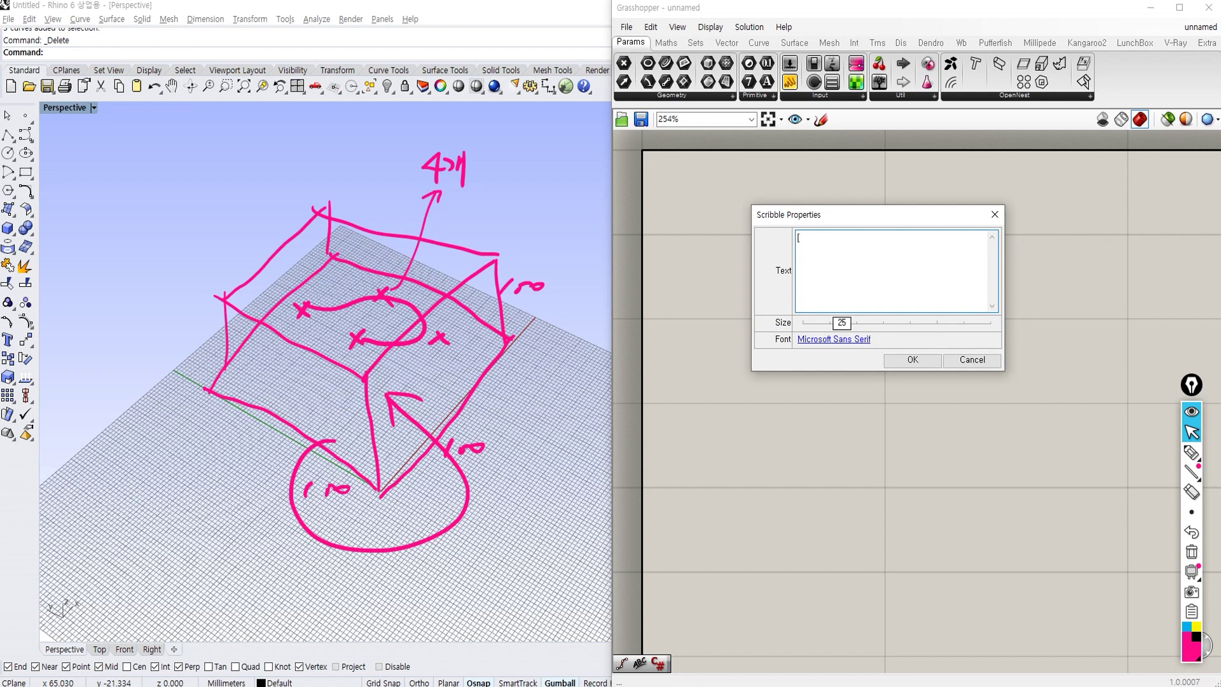
{"action": "type", "text": "[조형물 ㅁㅏㄴ들기]"}
{"action": "key", "text": "Return"}
{"action": "type", "text": "1. 박스 > 랜덤 포인트 4개"}
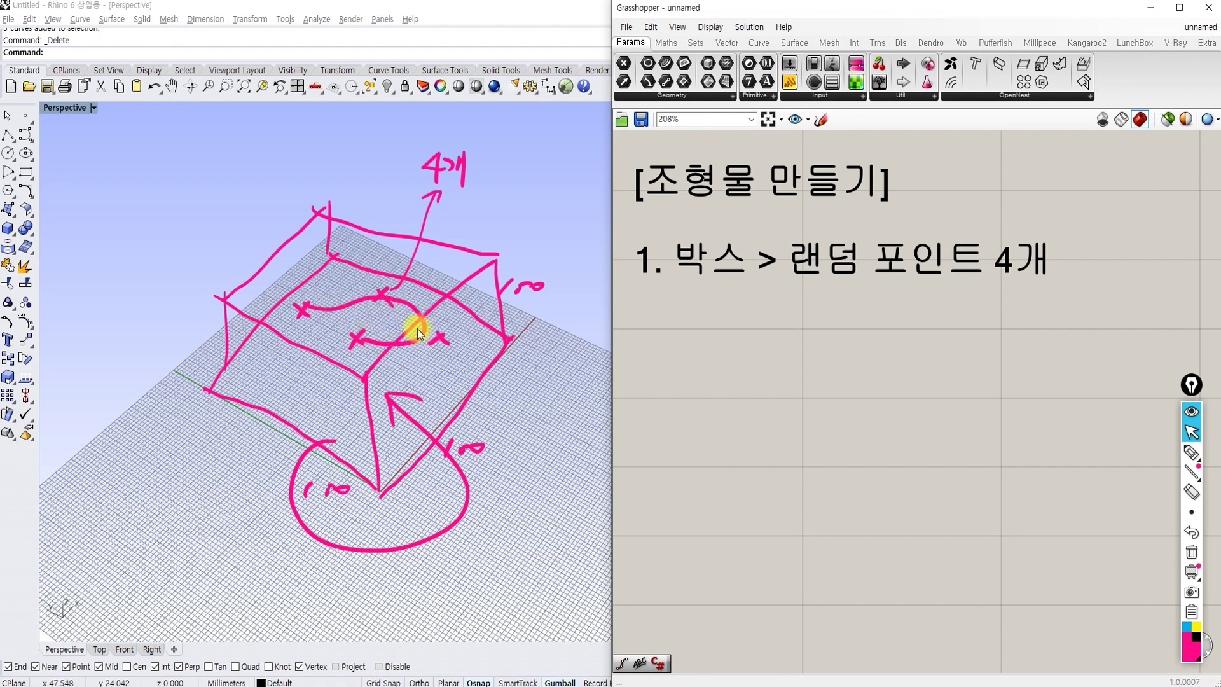
{"action": "left_click", "coordinate": [702, 271]}
{"action": "double_click", "coordinate": [703, 270]}
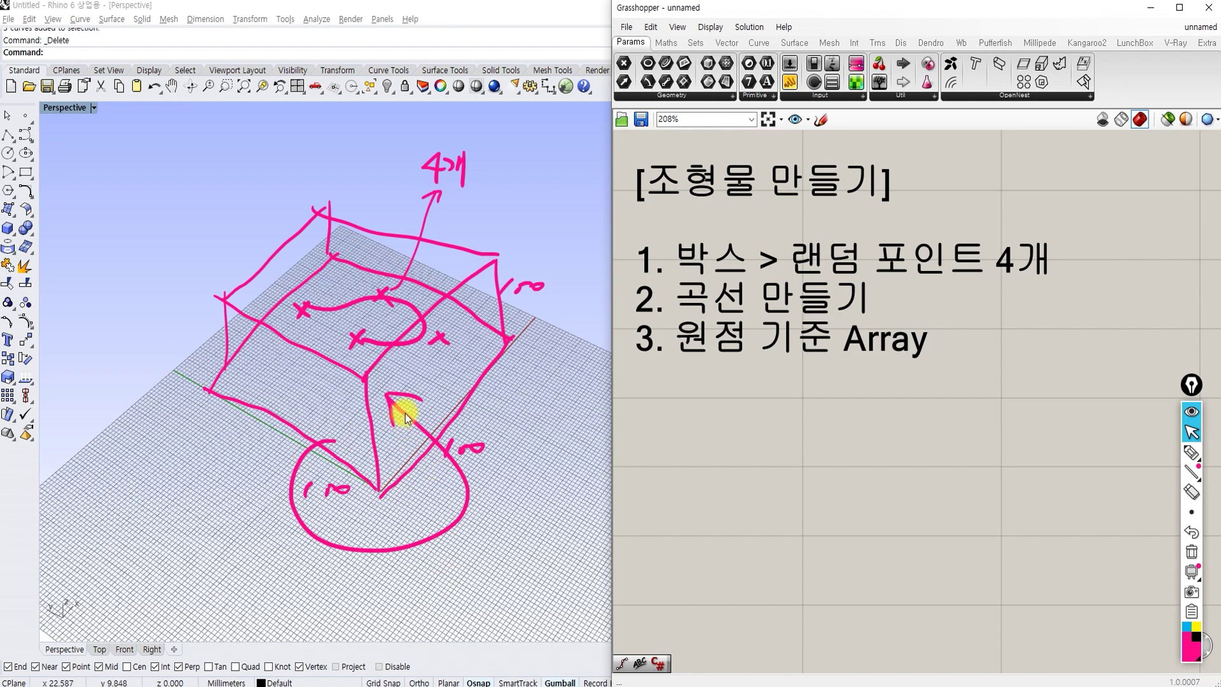
Draw a degree-3 control point curve in the perspective view, bending back on itself between the two grid axes
{"action": "scroll", "coordinate": [403, 403], "scroll_direction": "down", "scroll_amount": 2}
{"action": "left_click", "coordinate": [25, 134]}
{"action": "left_click", "coordinate": [335, 398]}
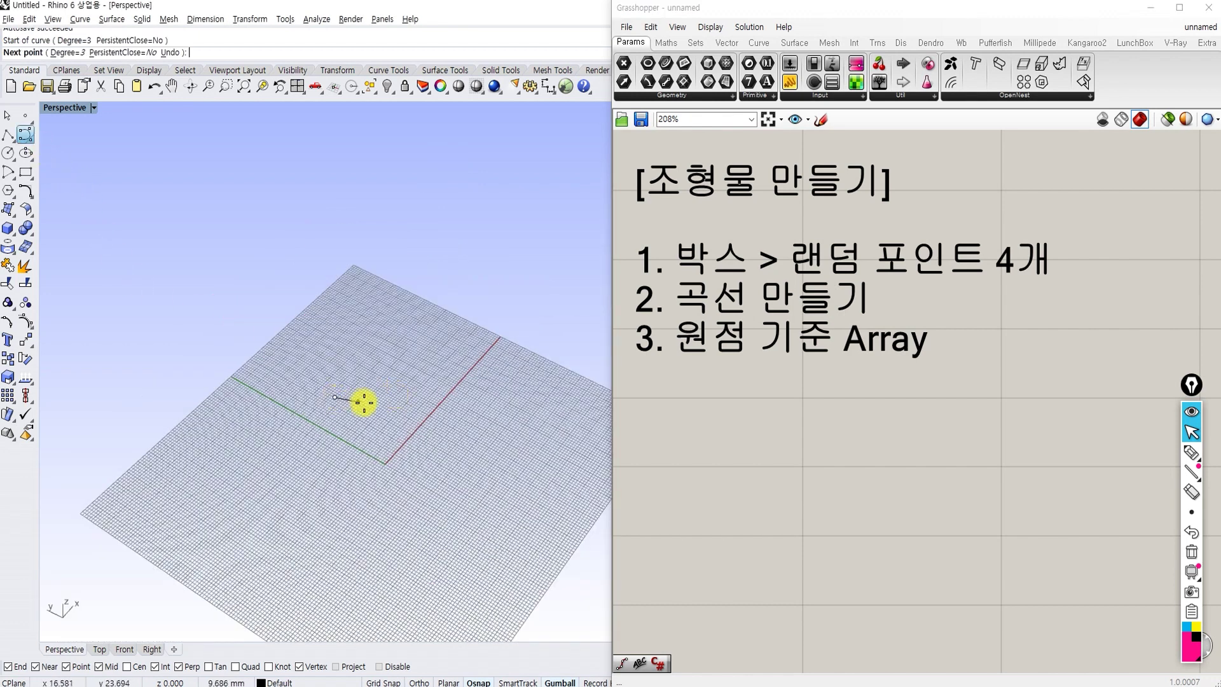
{"action": "left_click", "coordinate": [388, 361]}
{"action": "left_click", "coordinate": [409, 345]}
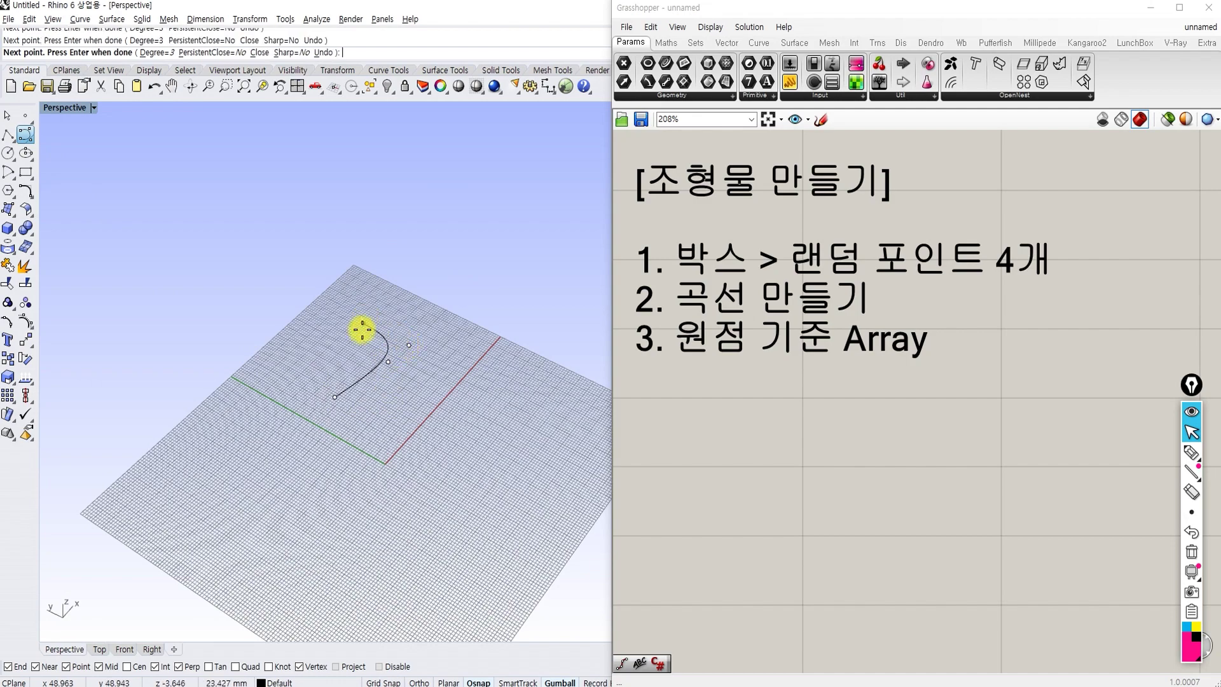
{"action": "right_click", "coordinate": [373, 365]}
Polar-array the curve around the origin with 12 items over a 360-degree fill angle
{"action": "type", "text": "zs"}
{"action": "key", "text": "Return"}
{"action": "right_click_drag", "start_coordinate": [373, 365], "coordinate": [395, 342]}
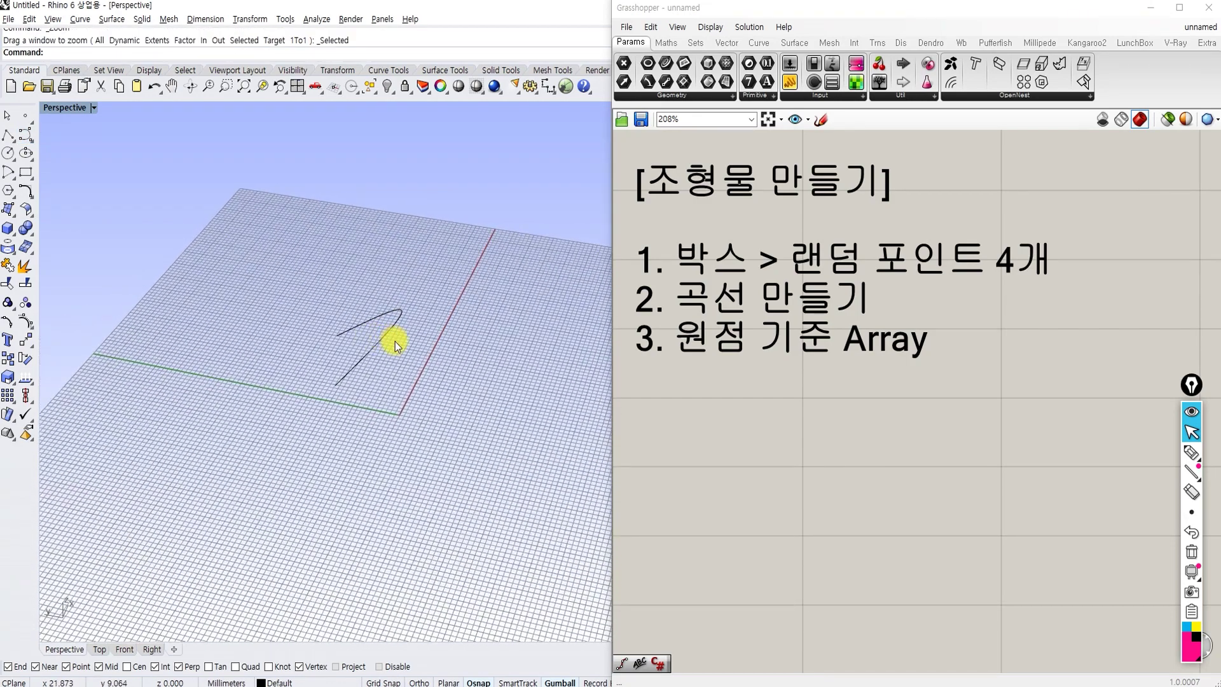
{"action": "type", "text": "ar"}
{"action": "right_click_drag", "start_coordinate": [383, 366], "coordinate": [361, 317]}
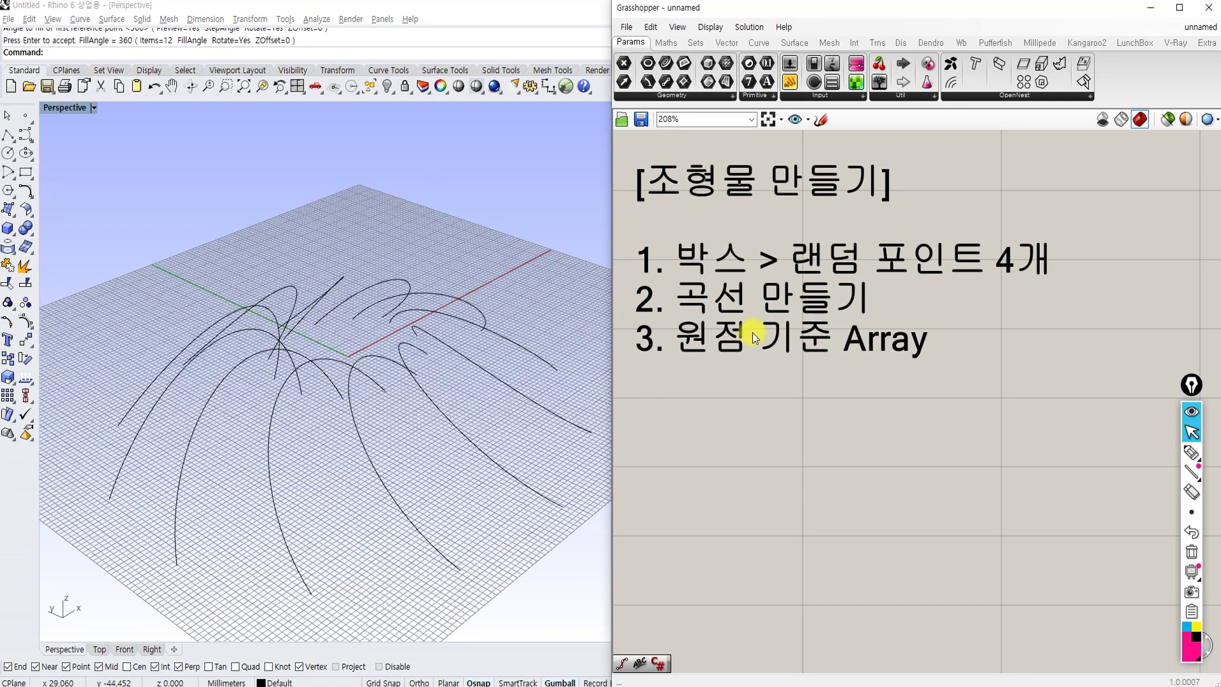
Add the line "4. 파이프" to the end of the Scribble note
{"action": "double_click", "coordinate": [755, 337]}
{"action": "left_click", "coordinate": [757, 346]}
{"action": "key", "text": "Return"}
{"action": "type", "text": "4. 파이프"}
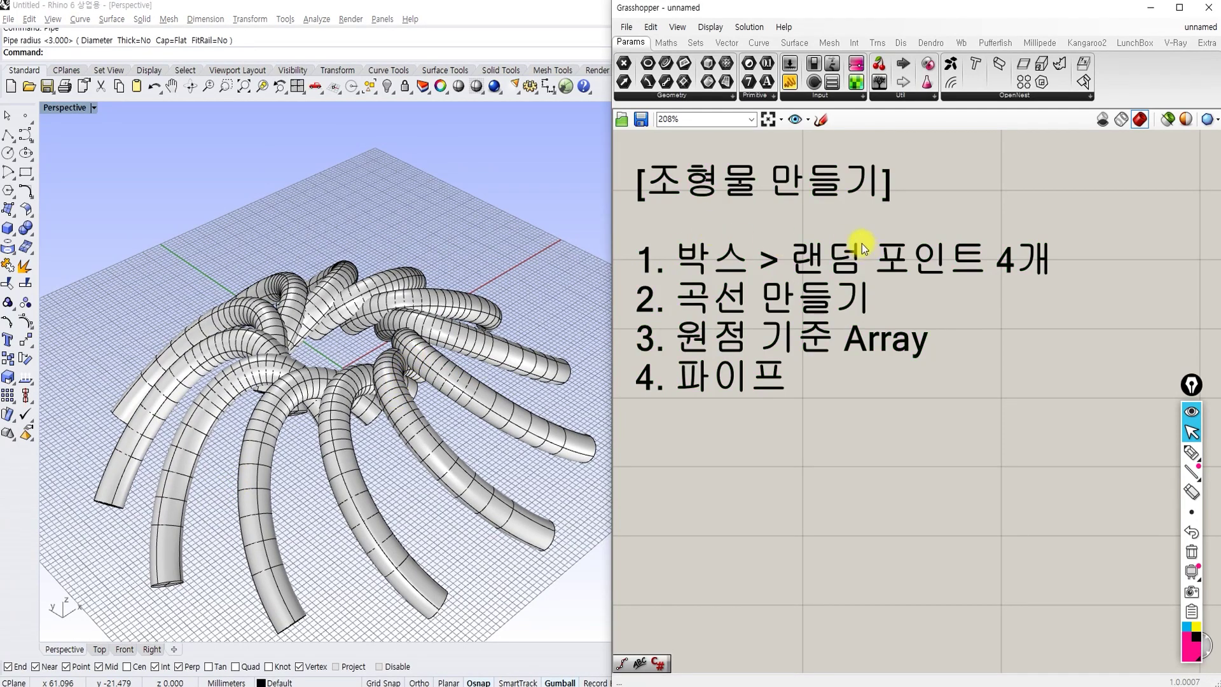
{"action": "left_click_drag", "start_coordinate": [787, 219], "coordinate": [1063, 284]}
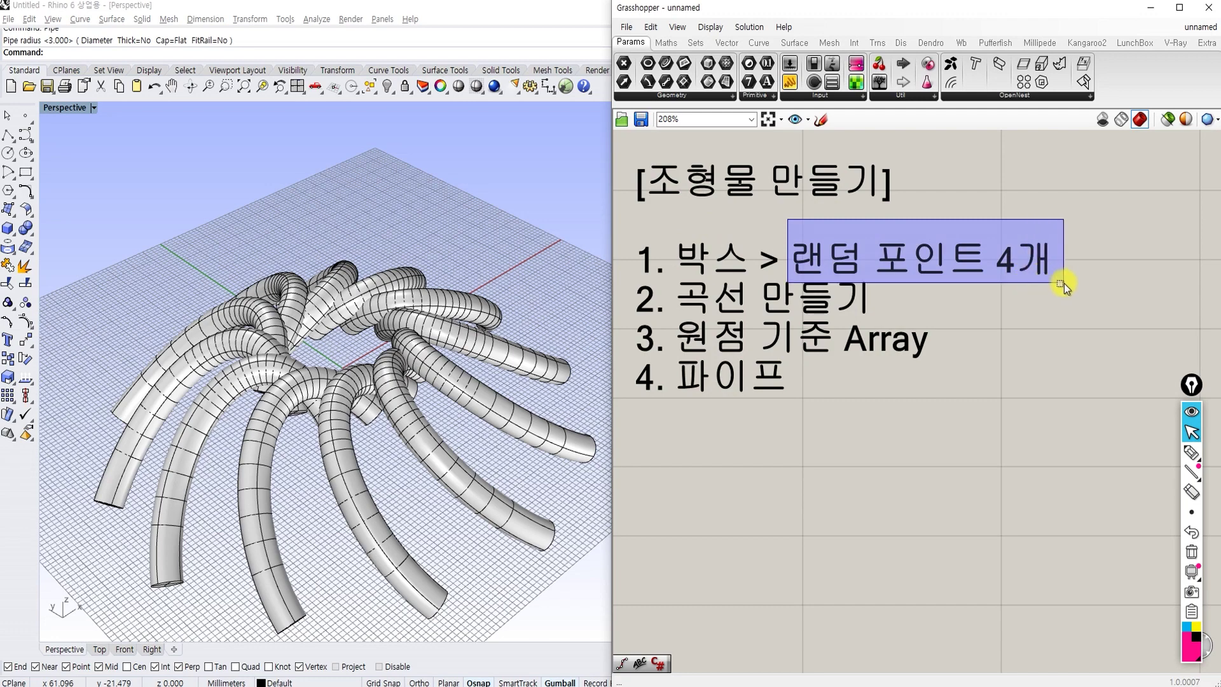
{"action": "left_click_drag", "start_coordinate": [956, 314], "coordinate": [813, 364]}
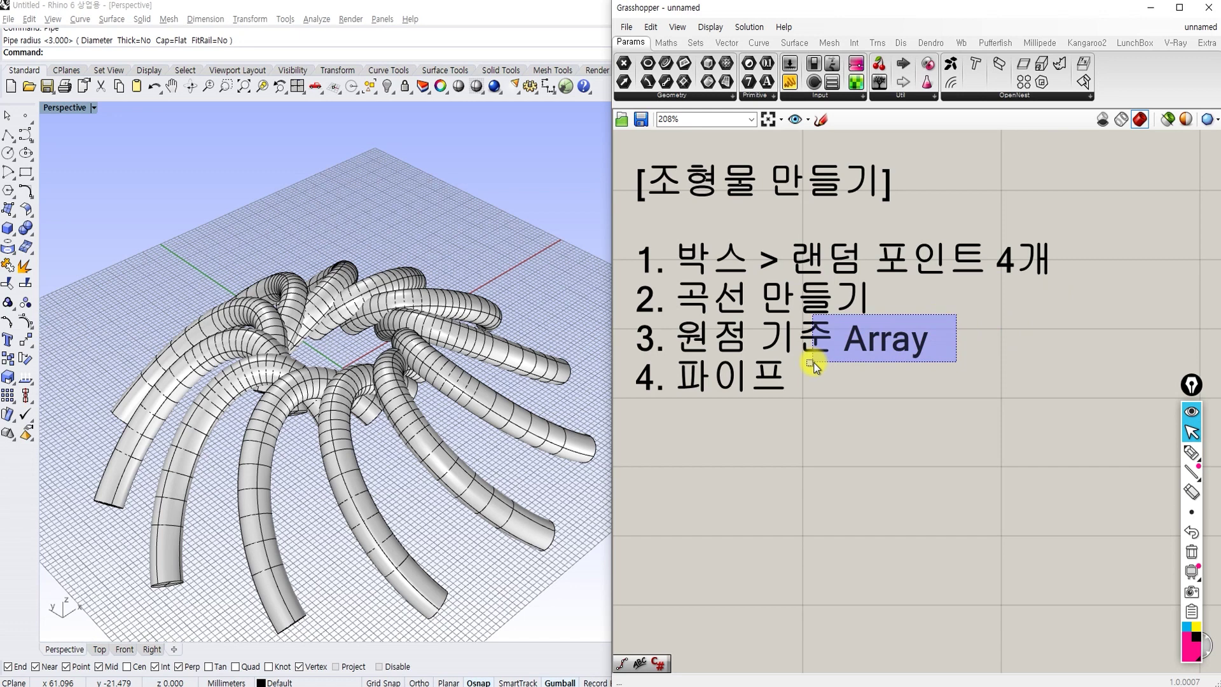
{"action": "left_click_drag", "start_coordinate": [808, 408], "coordinate": [667, 356]}
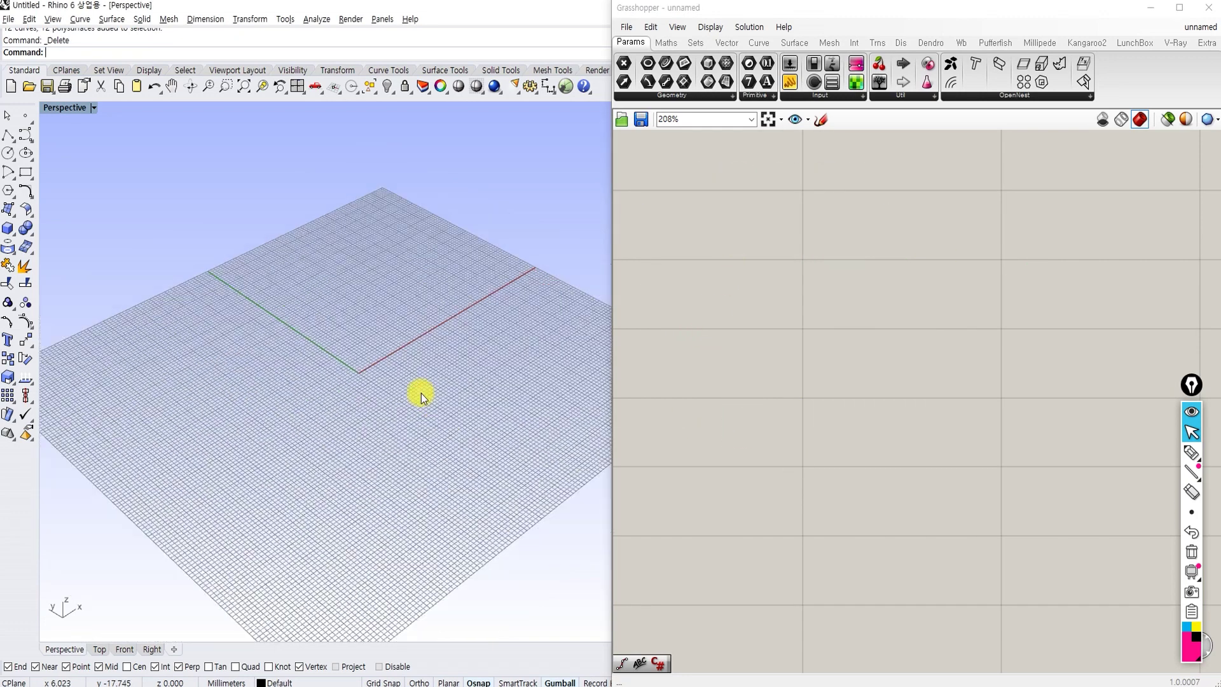
{"action": "right_click_drag", "start_coordinate": [421, 392], "coordinate": [371, 420], "text": "shift"}
{"action": "right_click_drag", "start_coordinate": [785, 273], "coordinate": [788, 277]}
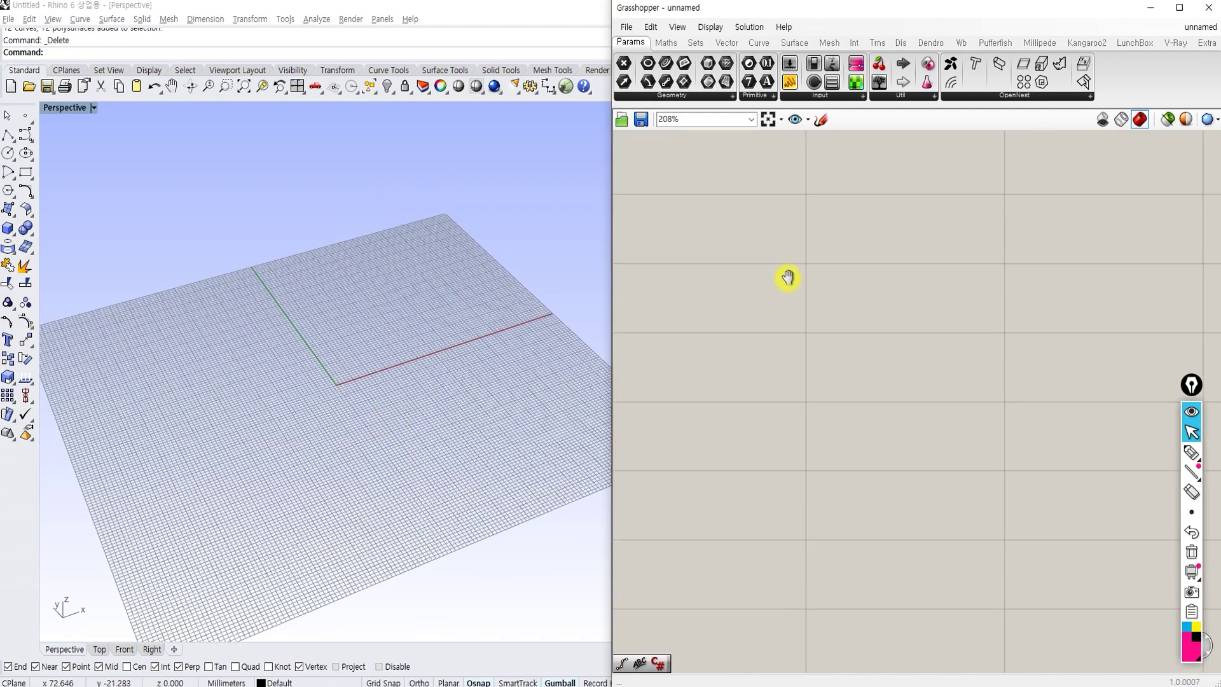
{"action": "right_click_drag", "start_coordinate": [437, 374], "coordinate": [326, 410]}
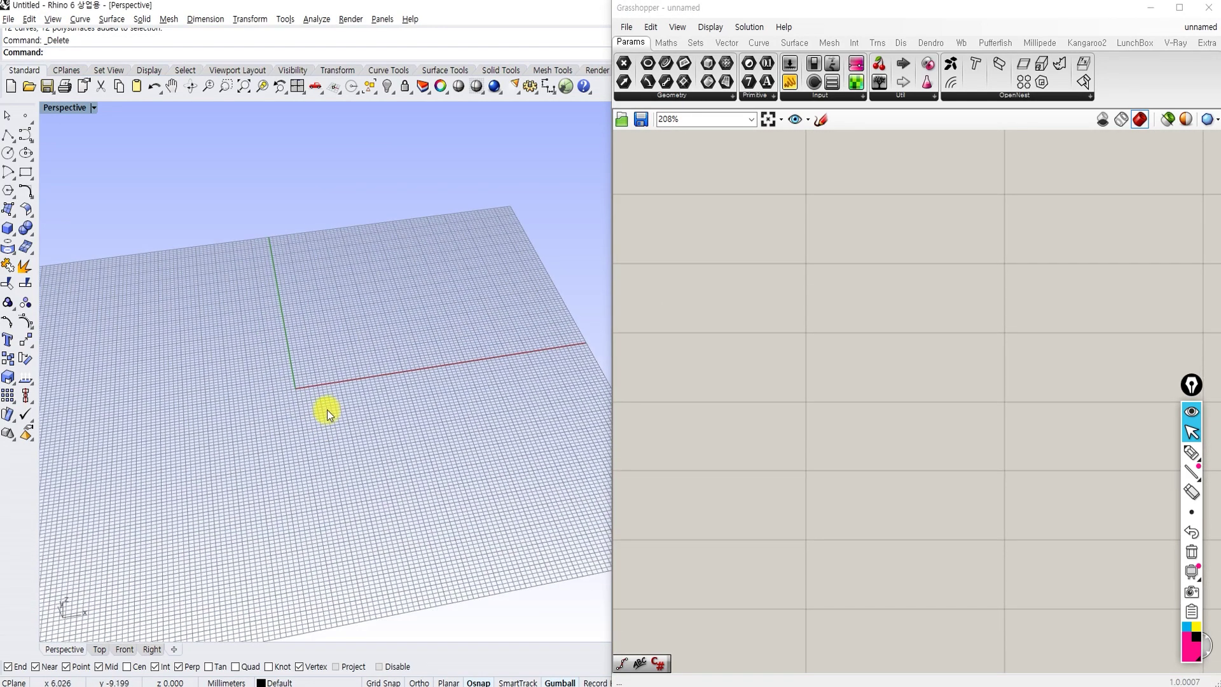
{"action": "double_click", "coordinate": [804, 298]}
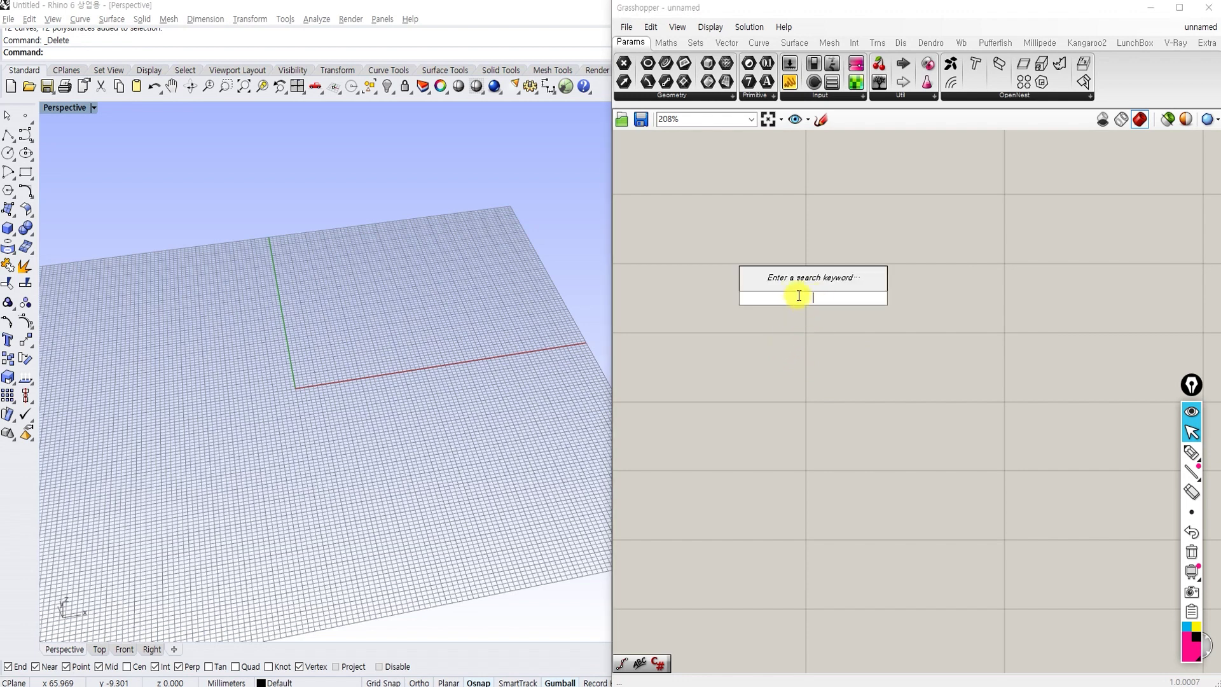
{"action": "left_click", "coordinate": [695, 43]}
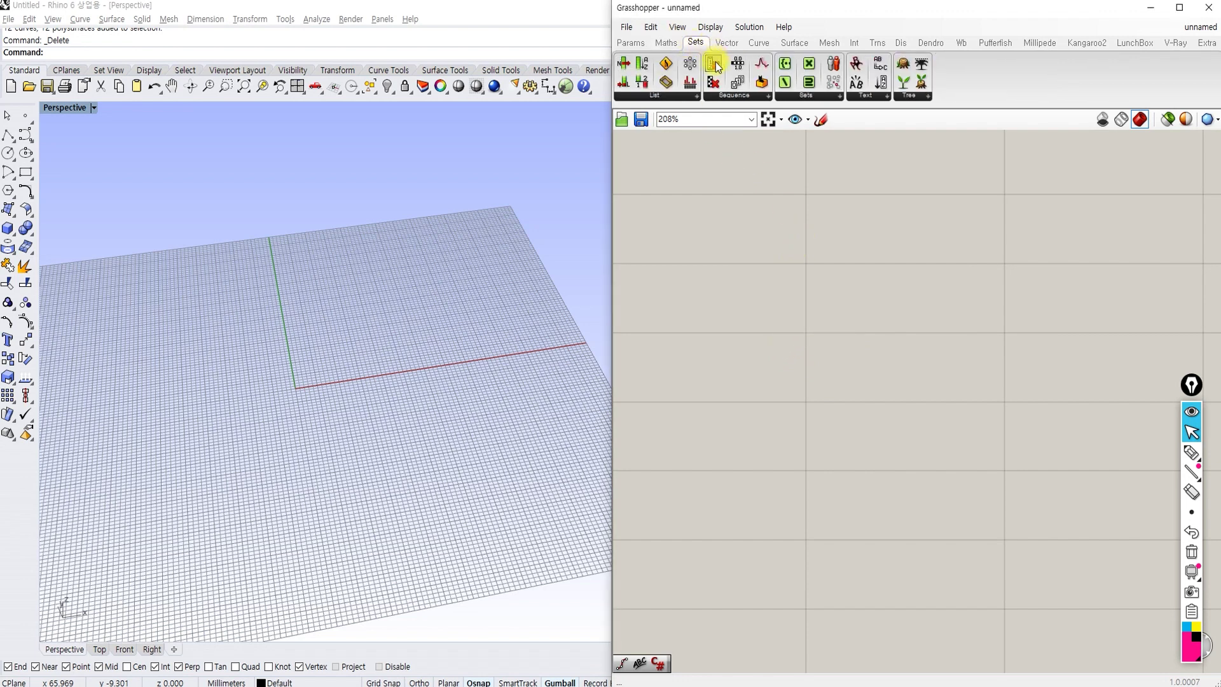
{"action": "left_click", "coordinate": [631, 42]}
{"action": "double_click", "coordinate": [795, 222]}
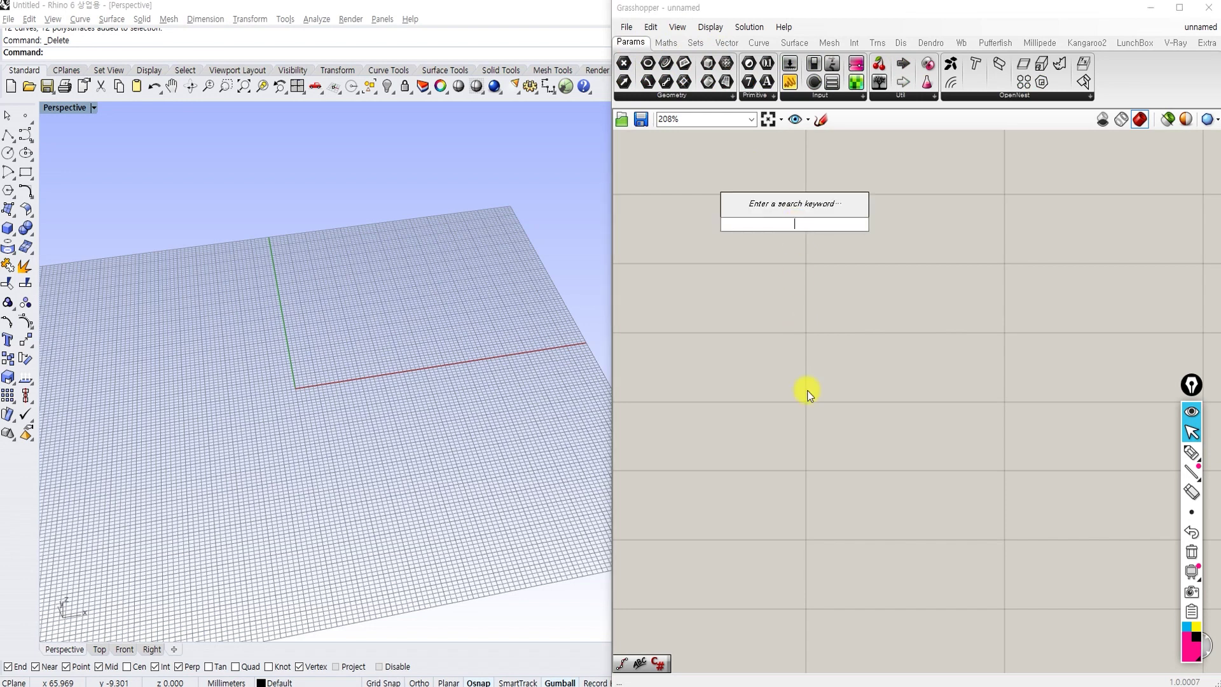
{"action": "left_click", "coordinate": [814, 311]}
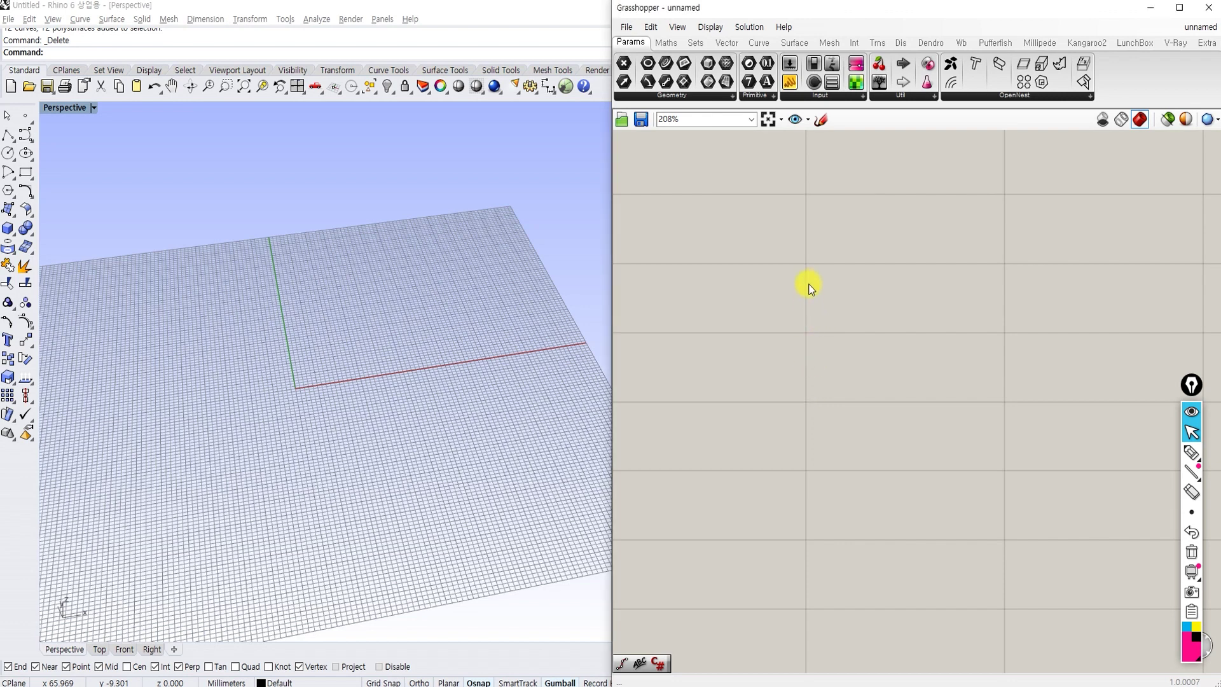
Place a Center Box component on the Grasshopper canvas and enclose it in a group
{"action": "double_click", "coordinate": [808, 283]}
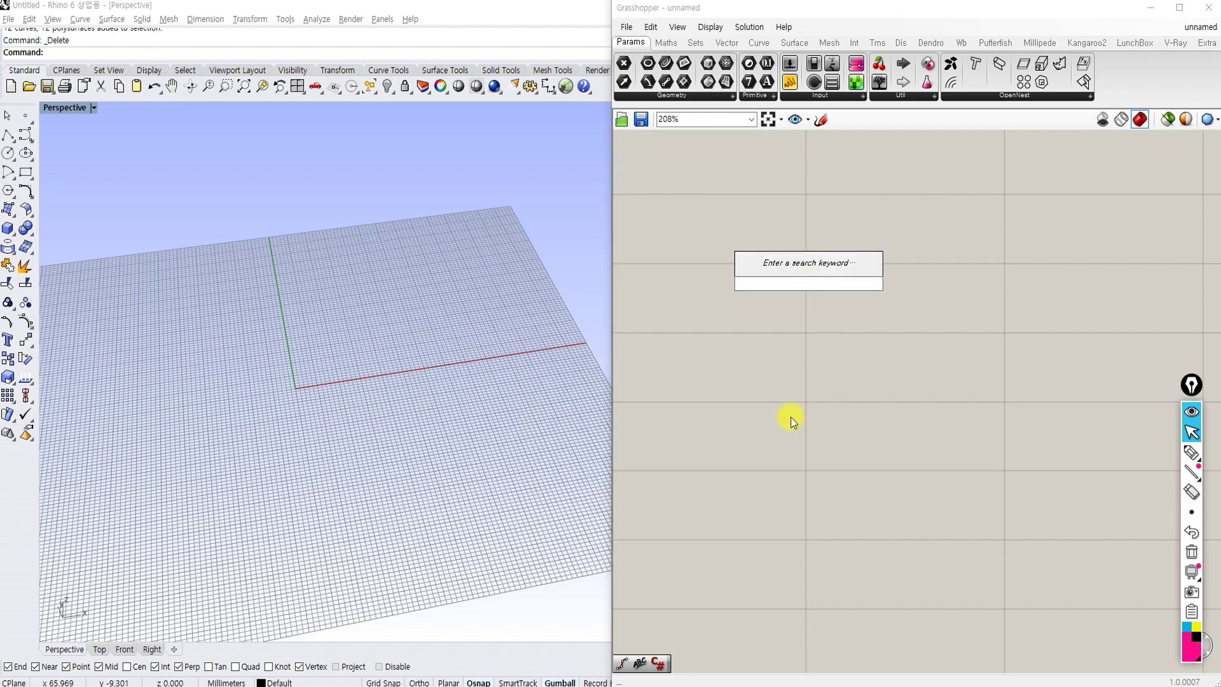
{"action": "type", "text": "ㅊ"}
{"action": "key", "text": "ctrl+g"}
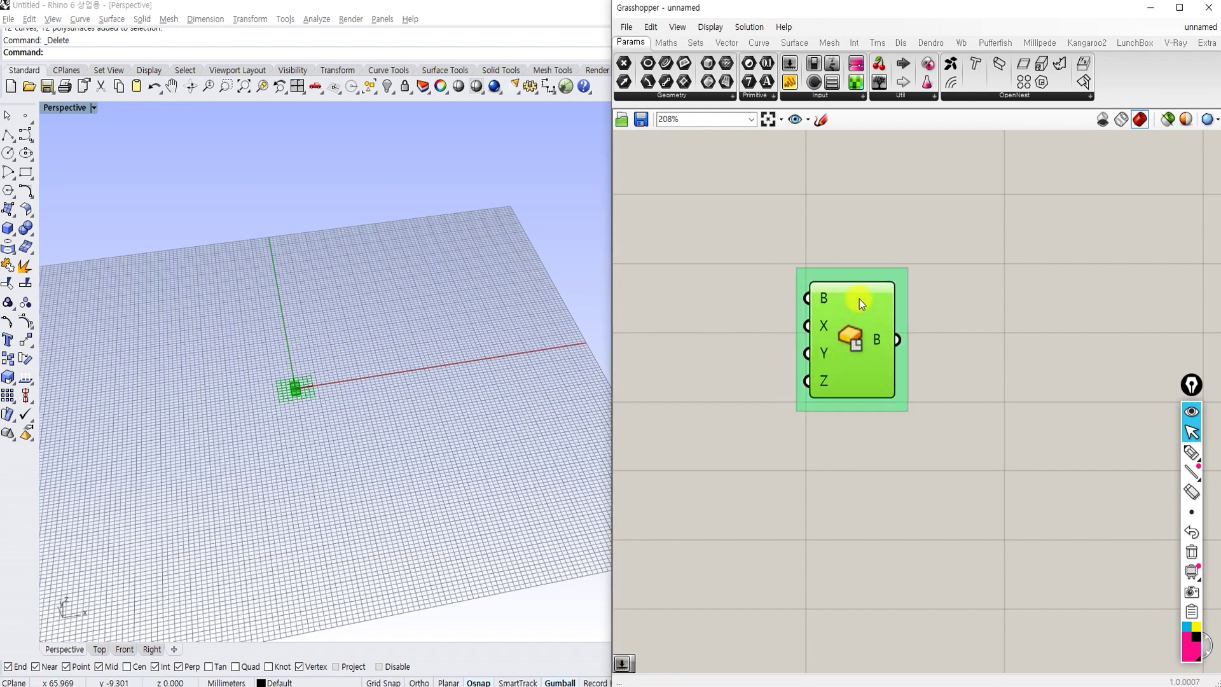
{"action": "right_click", "coordinate": [867, 277]}
{"action": "left_click_drag", "start_coordinate": [872, 276], "coordinate": [868, 248]}
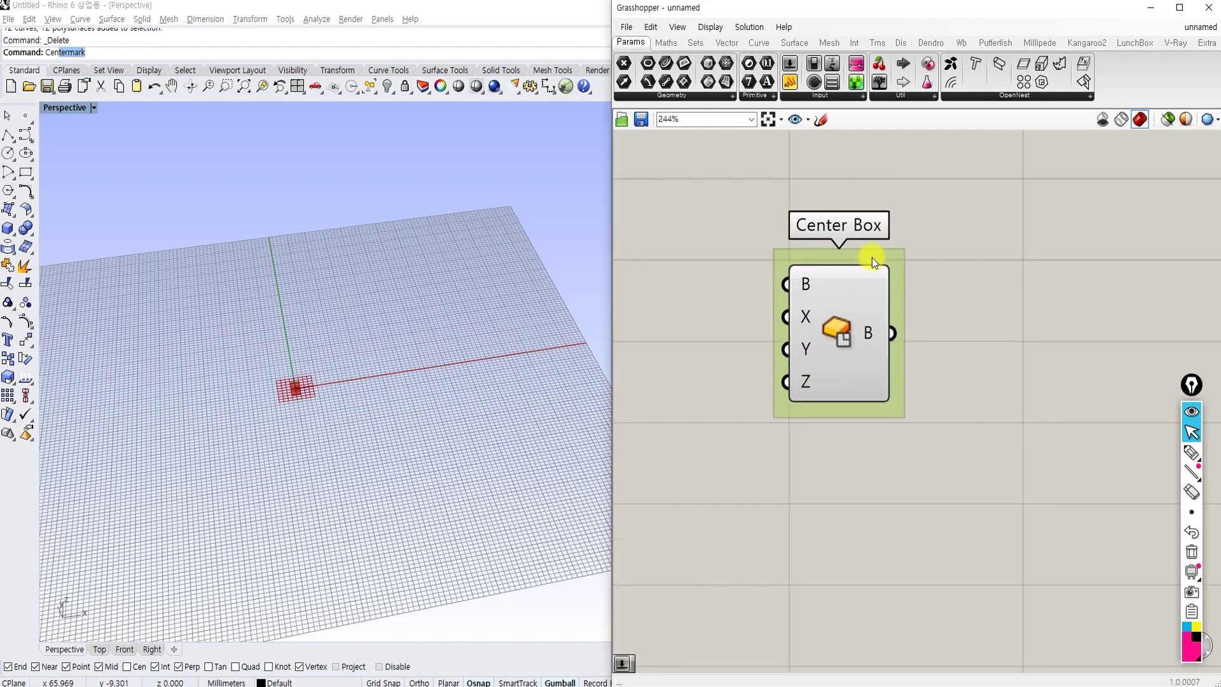
{"action": "left_click", "coordinate": [907, 216]}
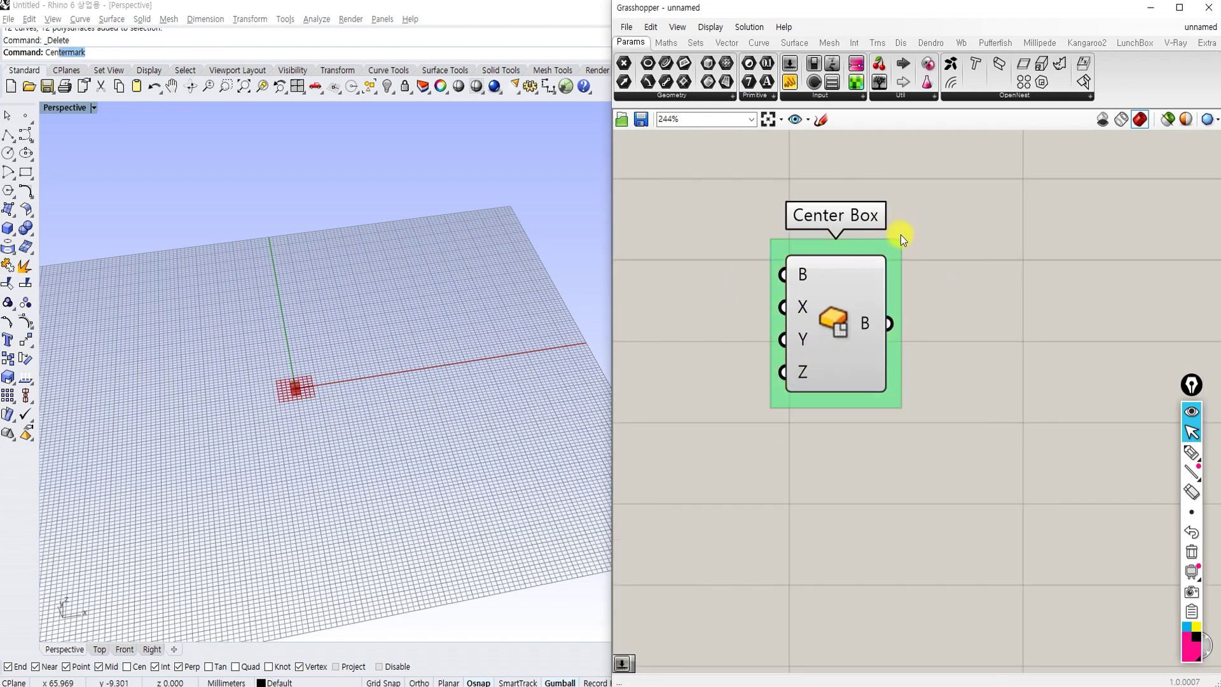
Search the Grasshopper components for "centerbox" and close the search without placing anything
{"action": "scroll", "coordinate": [901, 237], "scroll_direction": "down", "scroll_amount": 1}
{"action": "right_click_drag", "start_coordinate": [901, 239], "coordinate": [829, 268]}
{"action": "scroll", "coordinate": [901, 307], "scroll_direction": "up", "scroll_amount": 1}
{"action": "right_click_drag", "start_coordinate": [901, 307], "coordinate": [872, 265]}
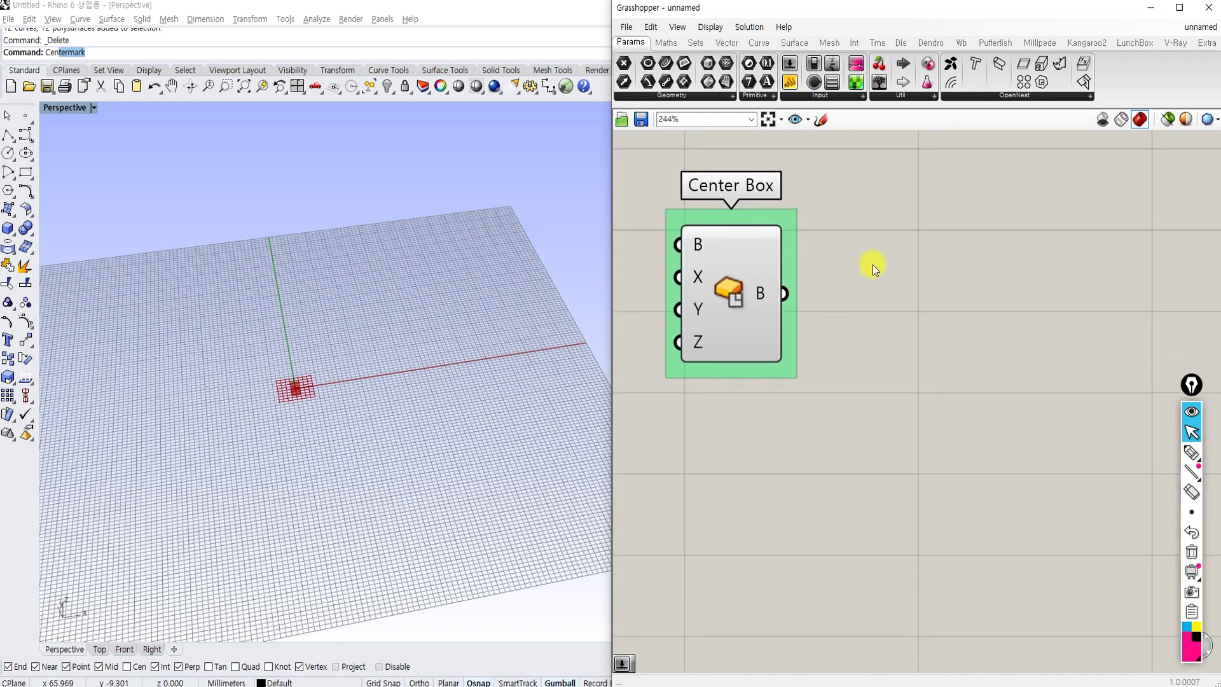
{"action": "double_click", "coordinate": [976, 304]}
{"action": "type", "text": "cen"}
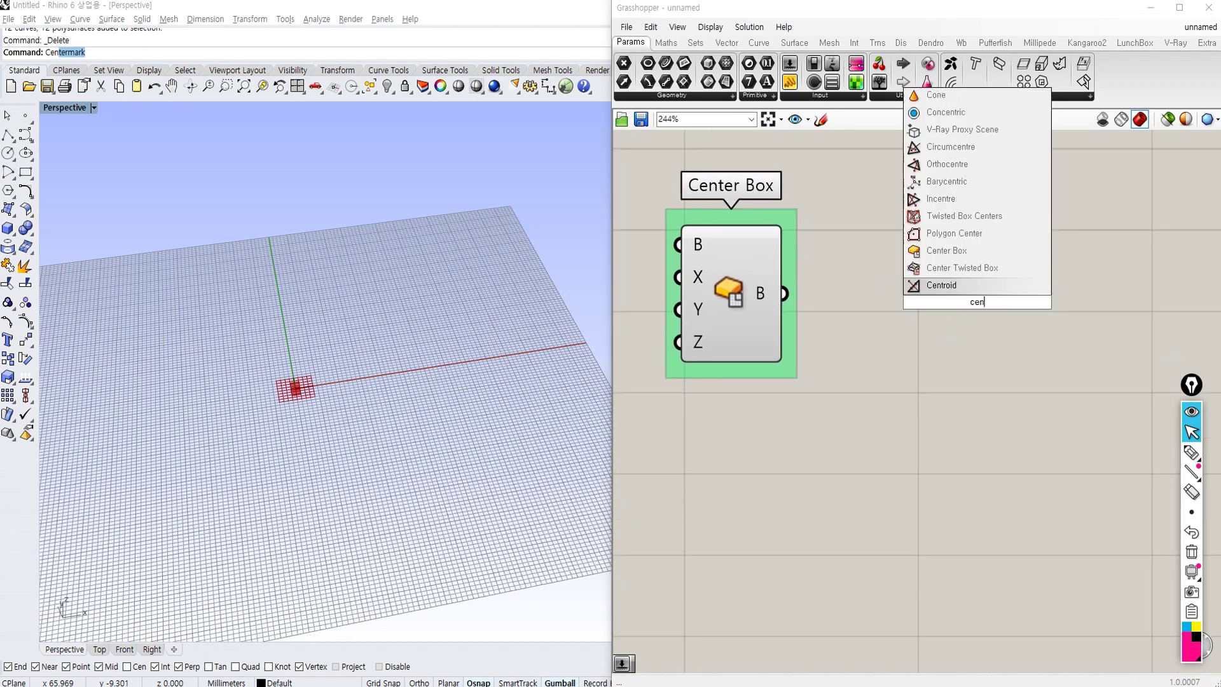
{"action": "type", "text": "terbox"}
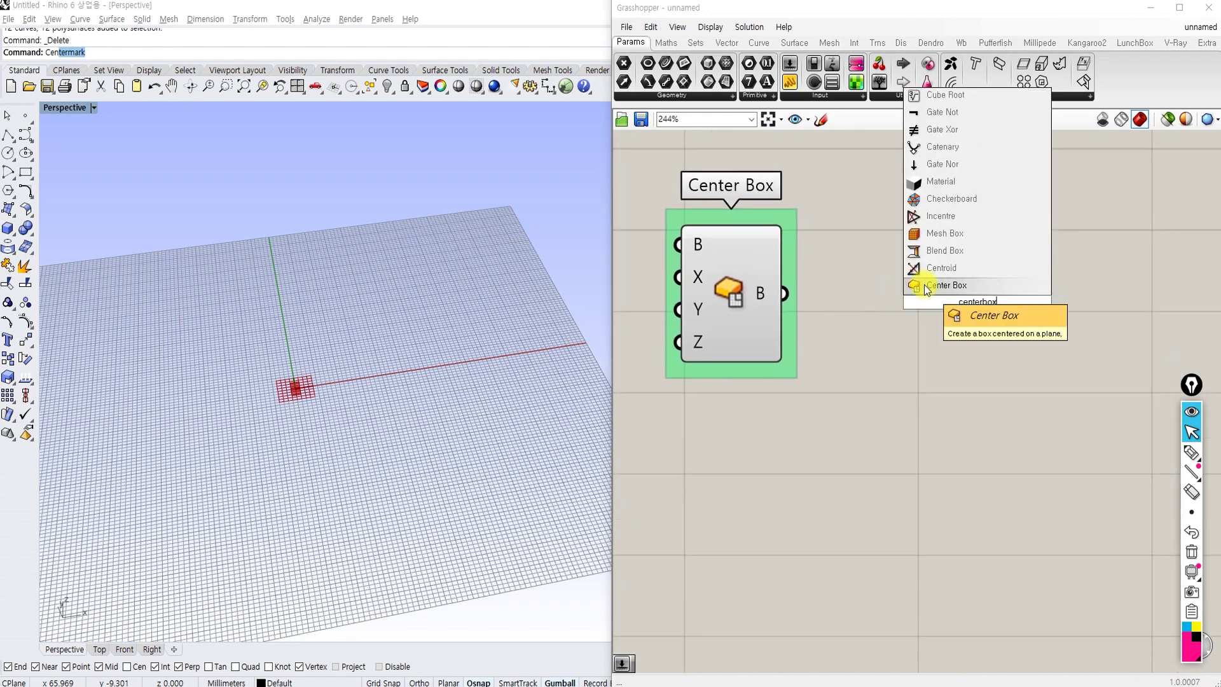
{"action": "left_click", "coordinate": [846, 320]}
Reposition the Center Box component on the canvas and deselect it
{"action": "left_click_drag", "start_coordinate": [737, 318], "coordinate": [804, 337]}
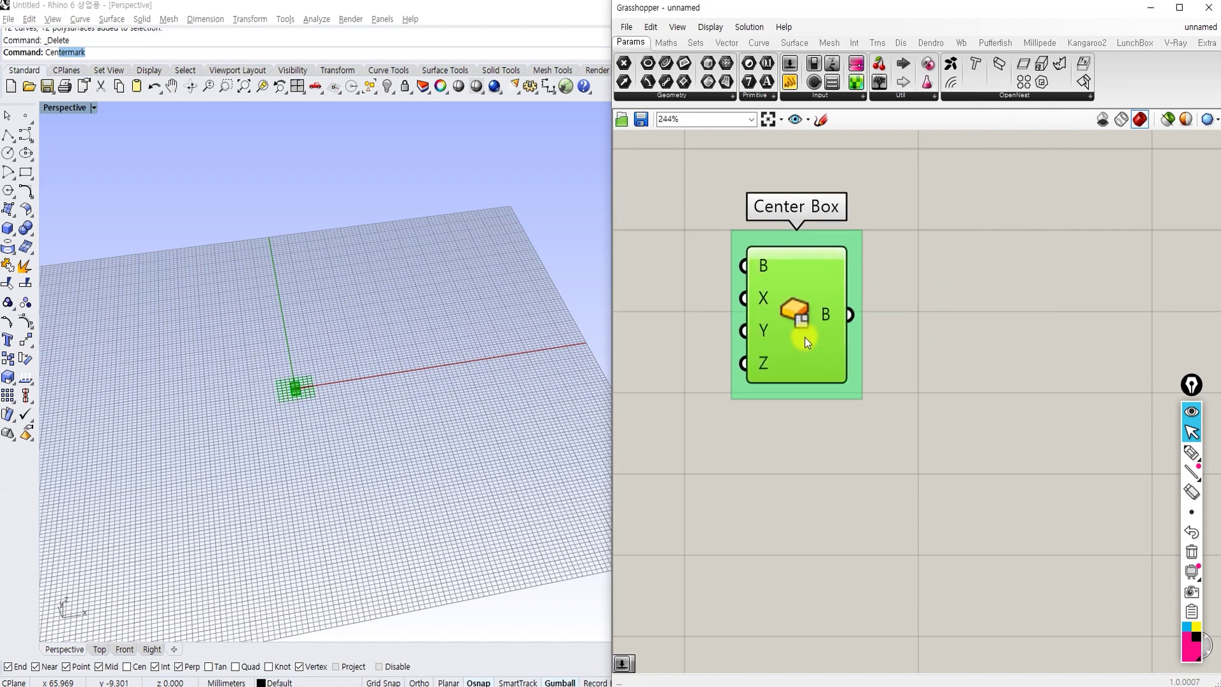
{"action": "left_click", "coordinate": [711, 310]}
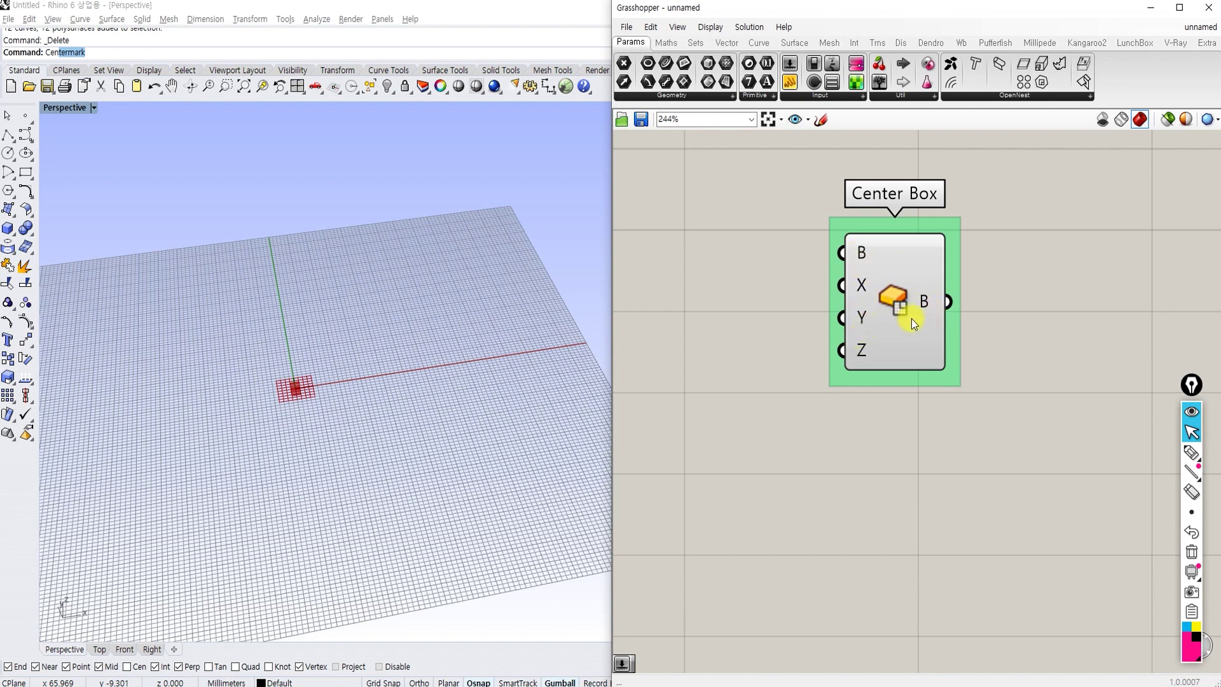
Toggle full component names on and back off to compare the Center Box's input labels
{"action": "left_click", "coordinate": [719, 29]}
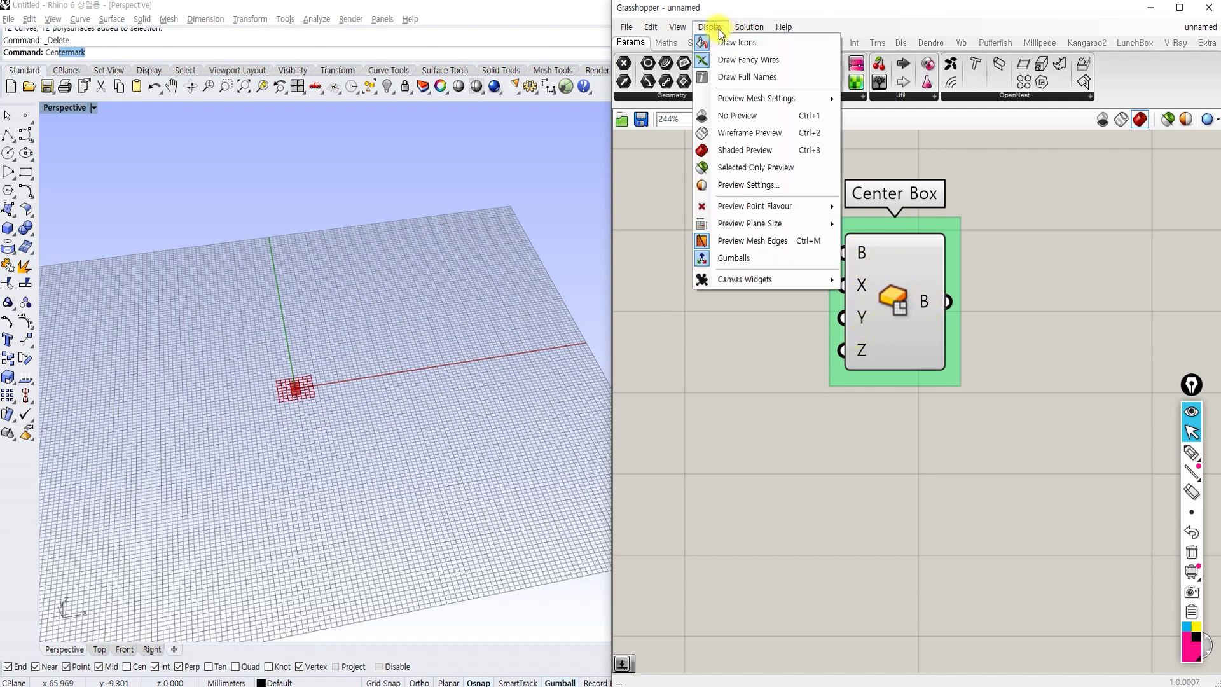
{"action": "left_click", "coordinate": [732, 83]}
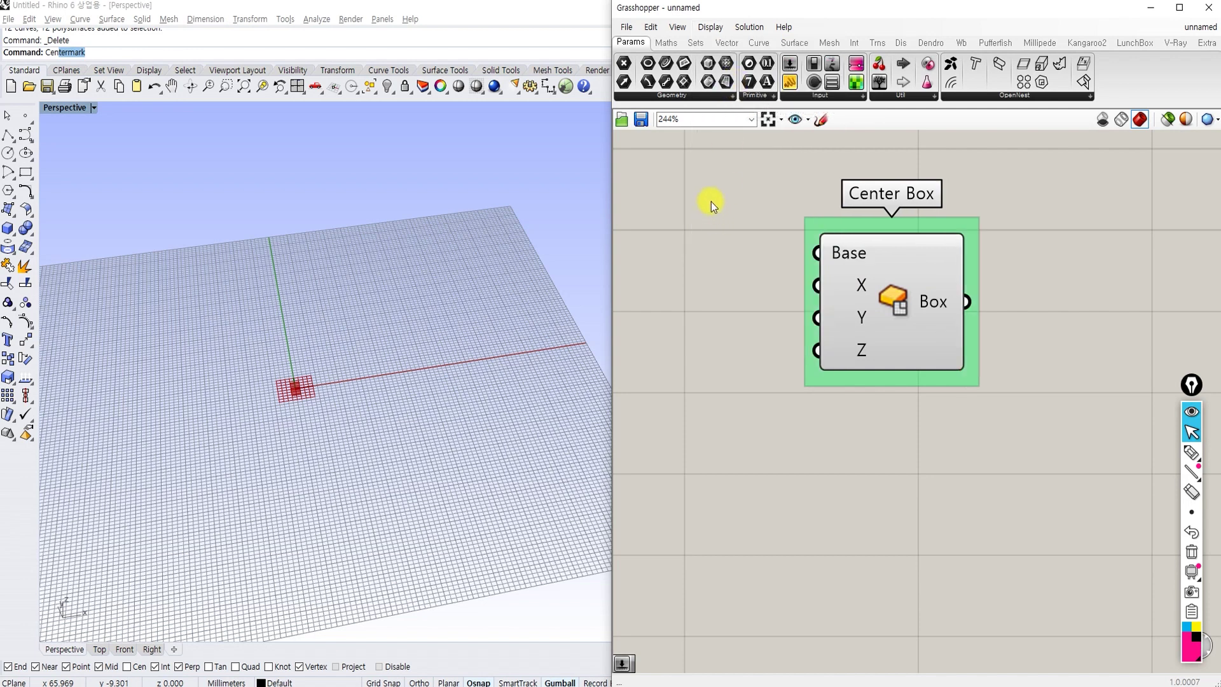
{"action": "left_click_drag", "start_coordinate": [824, 227], "coordinate": [814, 226]}
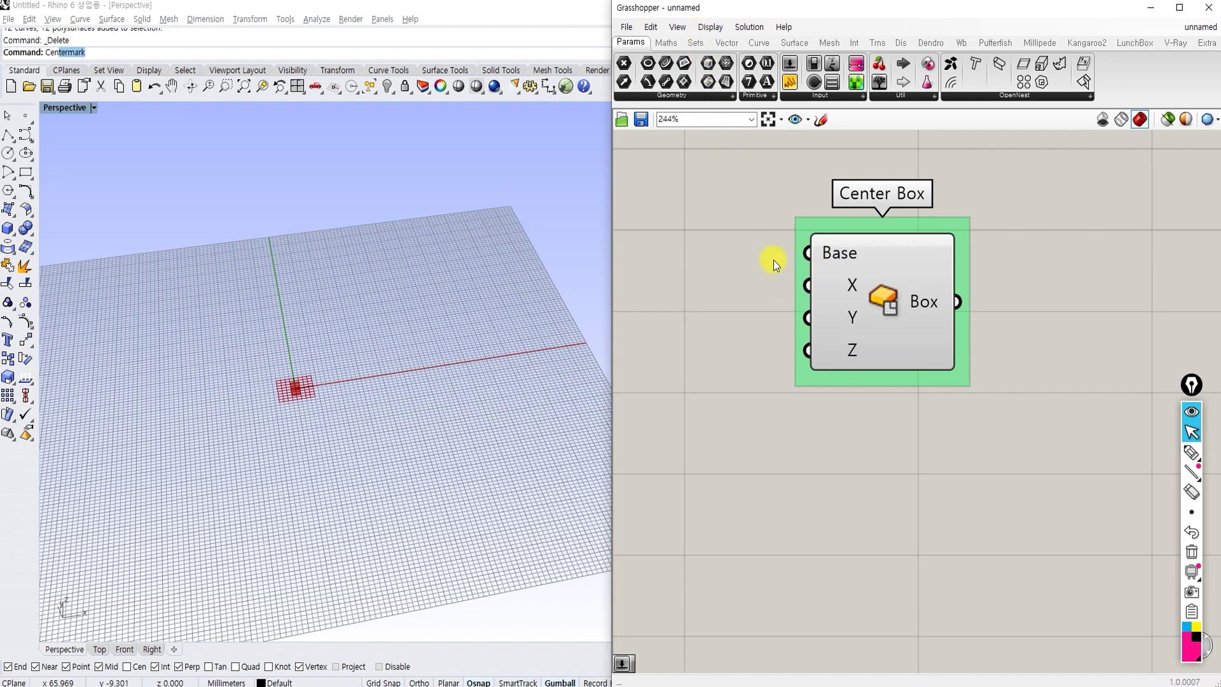
{"action": "left_click", "coordinate": [710, 26]}
{"action": "left_click", "coordinate": [714, 82]}
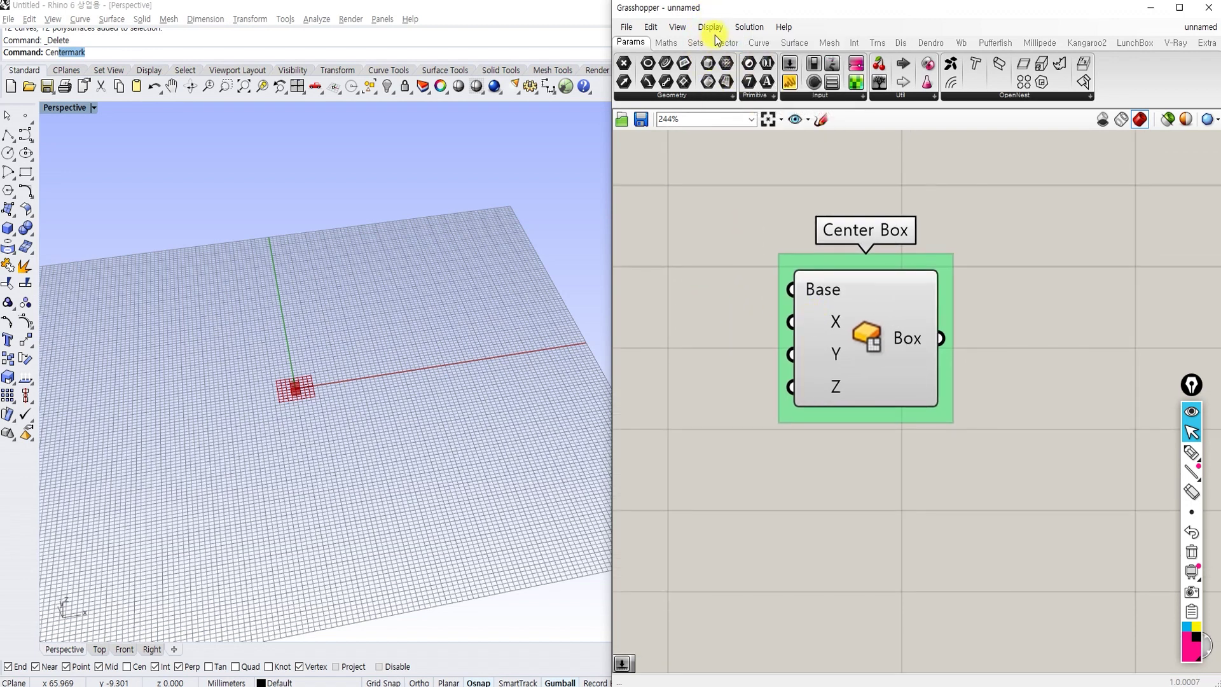
{"action": "left_click", "coordinate": [714, 31]}
{"action": "left_click", "coordinate": [723, 78]}
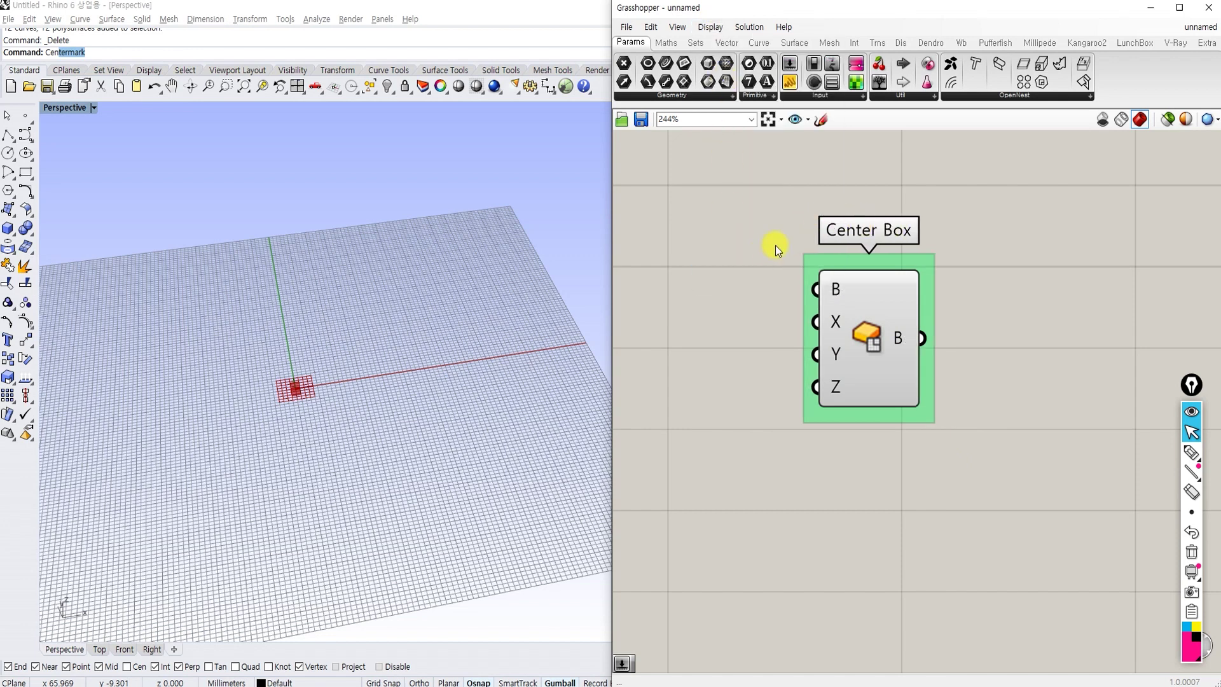
Reposition the Center Box and add a number slider of 50 connected to its X input
{"action": "scroll", "coordinate": [776, 245], "scroll_direction": "down", "scroll_amount": 2}
{"action": "left_click_drag", "start_coordinate": [884, 307], "coordinate": [1032, 352]}
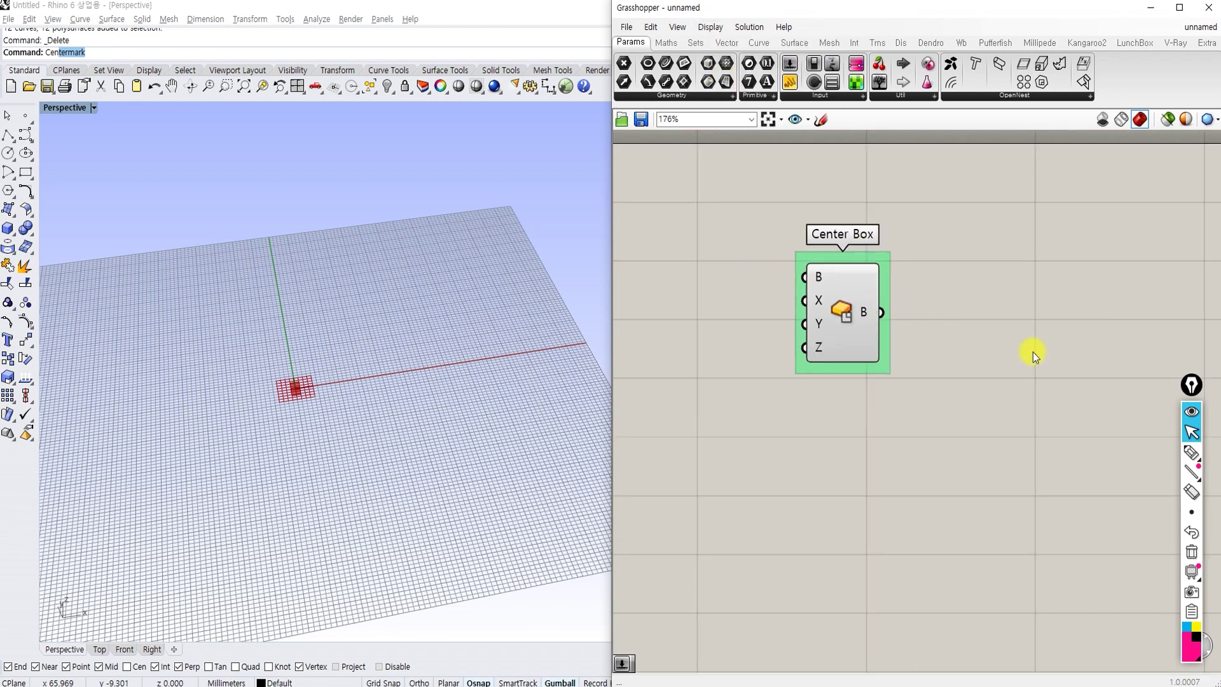
{"action": "left_click_drag", "start_coordinate": [828, 304], "coordinate": [868, 309]}
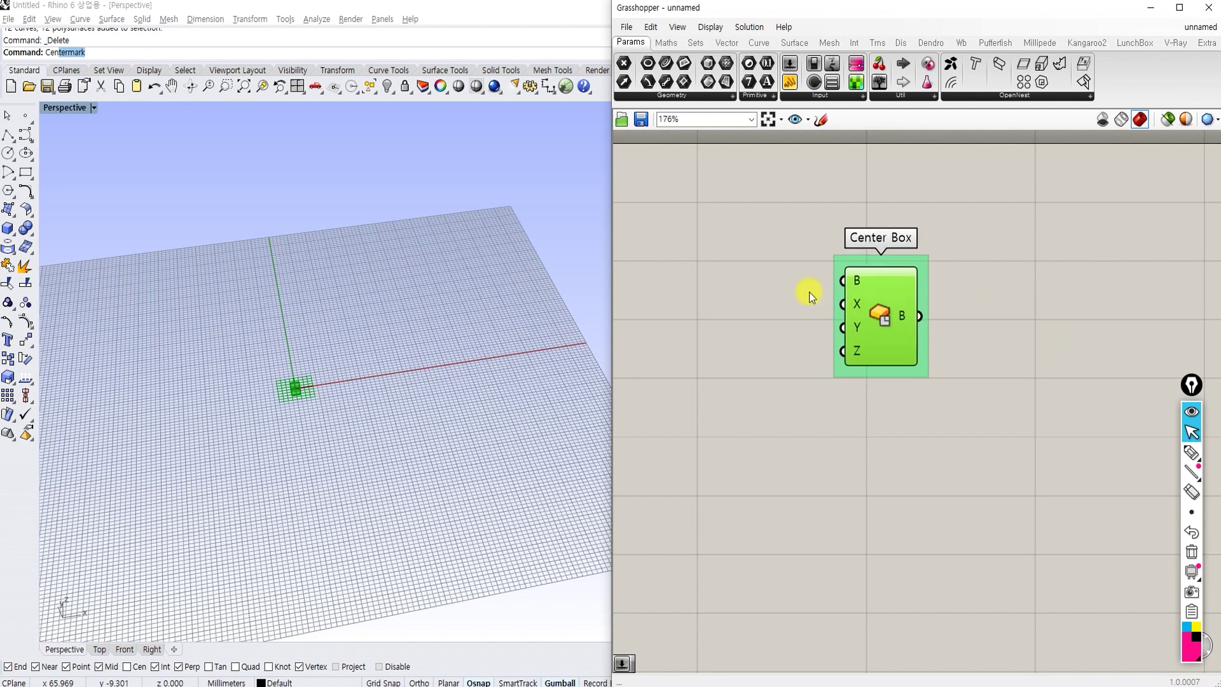
{"action": "left_click", "coordinate": [809, 291]}
{"action": "right_click_drag", "start_coordinate": [758, 285], "coordinate": [809, 265]}
{"action": "scroll", "coordinate": [840, 290], "scroll_direction": "up", "scroll_amount": 1}
{"action": "left_click_drag", "start_coordinate": [945, 280], "coordinate": [891, 271]}
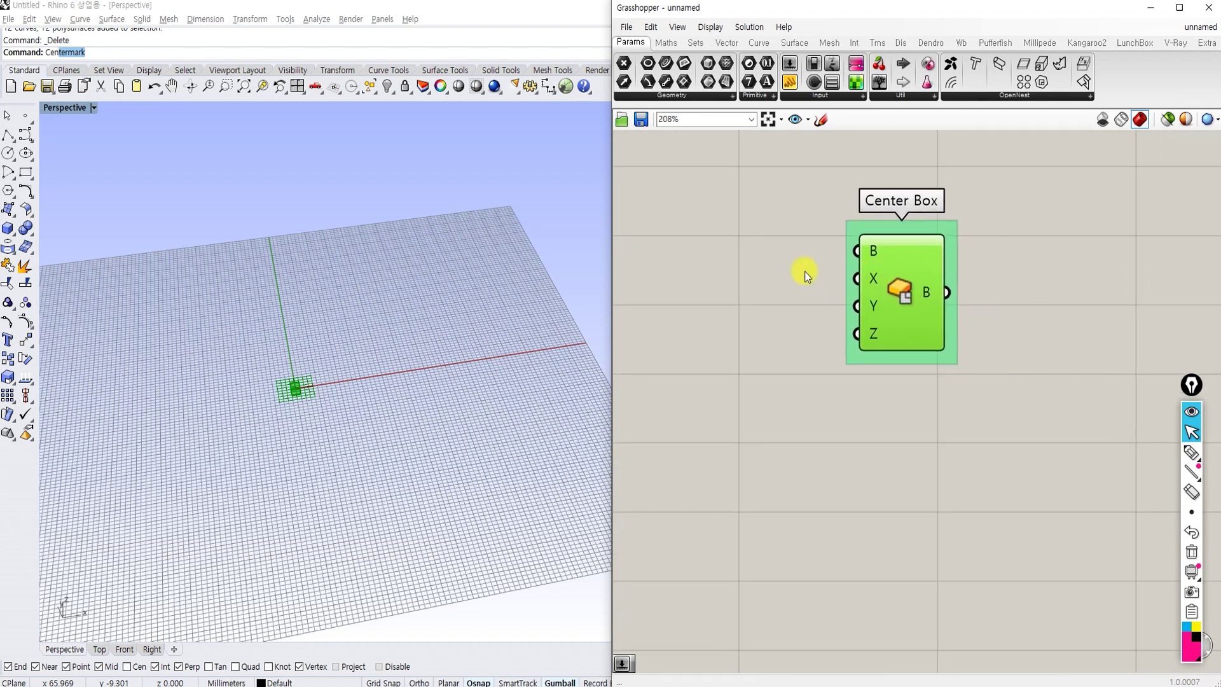
{"action": "double_click", "coordinate": [723, 261]}
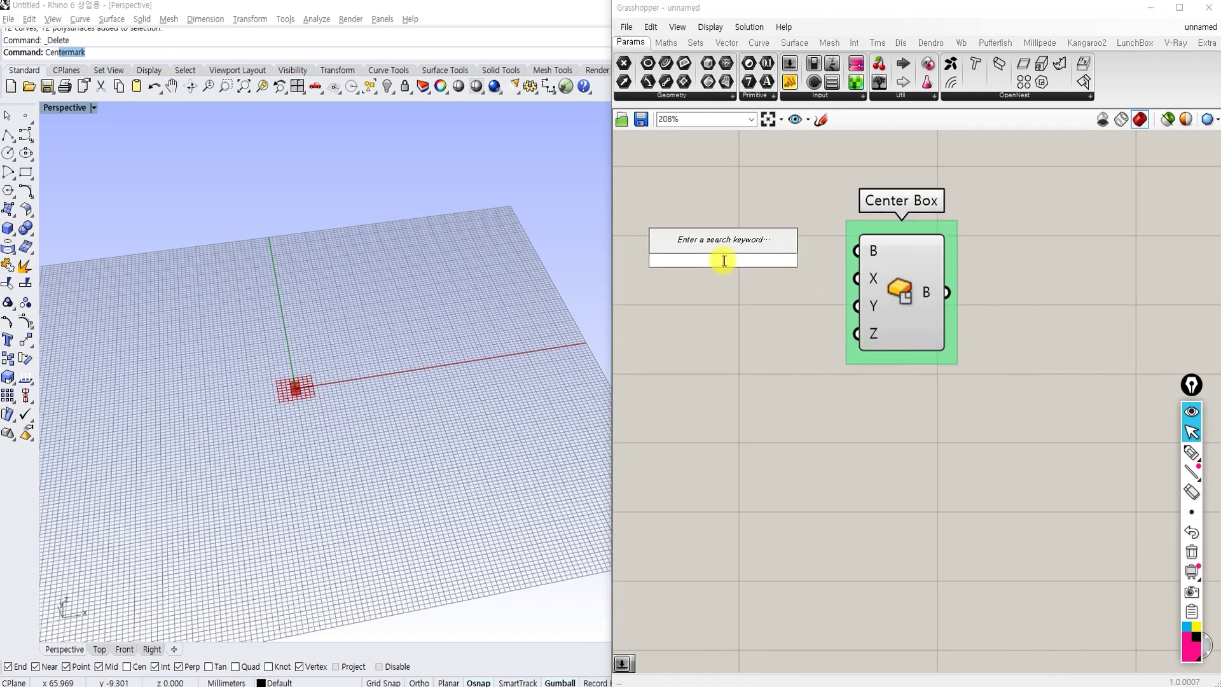
{"action": "type", "text": "50"}
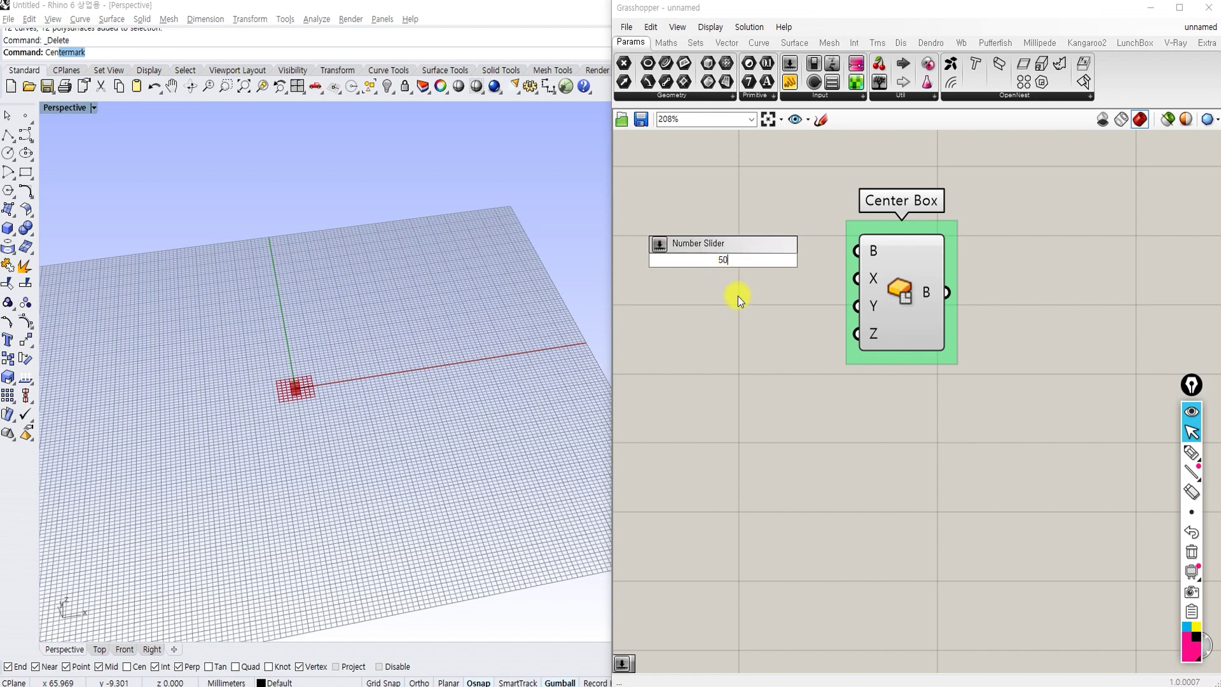
{"action": "key", "text": "Return"}
{"action": "left_click_drag", "start_coordinate": [831, 258], "coordinate": [857, 278]}
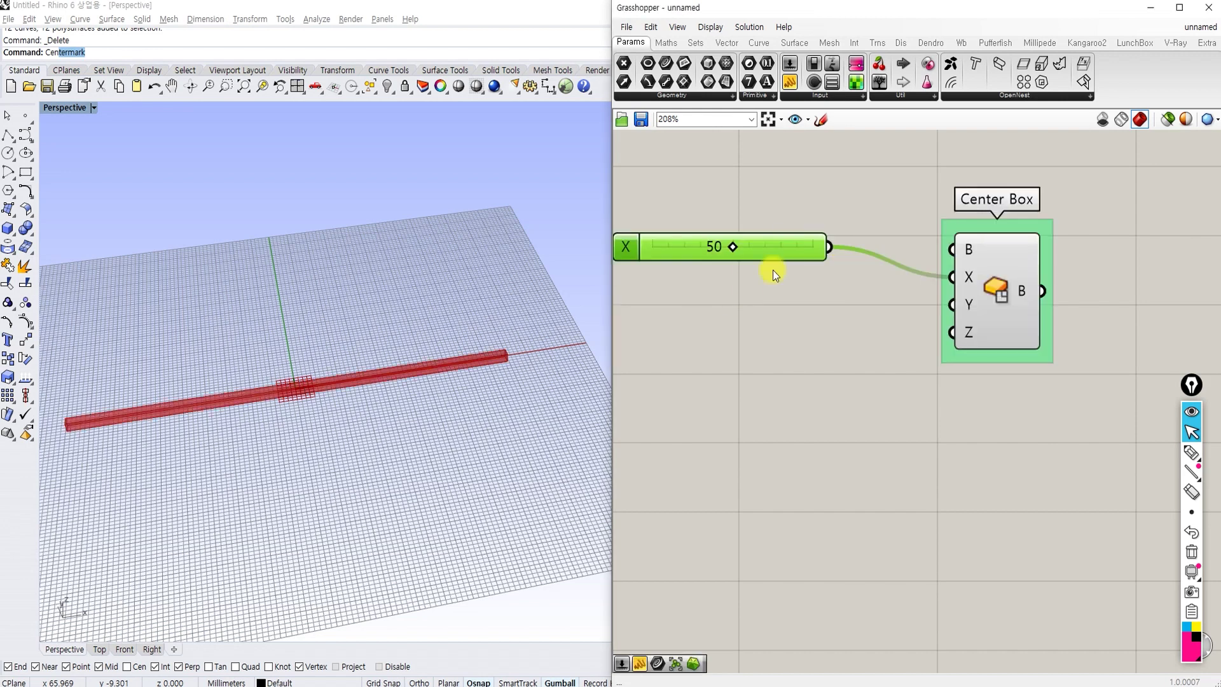
Add two more number sliders set to 50 and connect them to the Y and Z inputs of the Center Box
{"action": "double_click", "coordinate": [715, 311]}
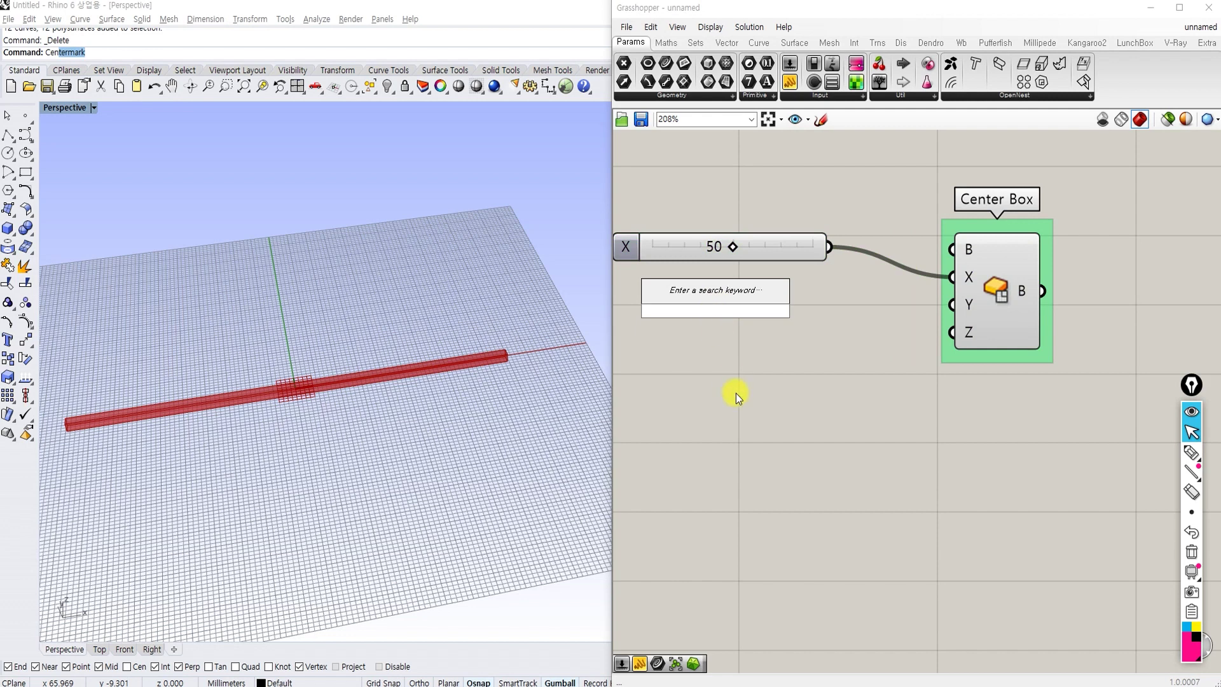
{"action": "type", "text": "50"}
{"action": "key", "text": "Return"}
{"action": "double_click", "coordinate": [735, 369]}
{"action": "type", "text": "50"}
{"action": "key", "text": "Return"}
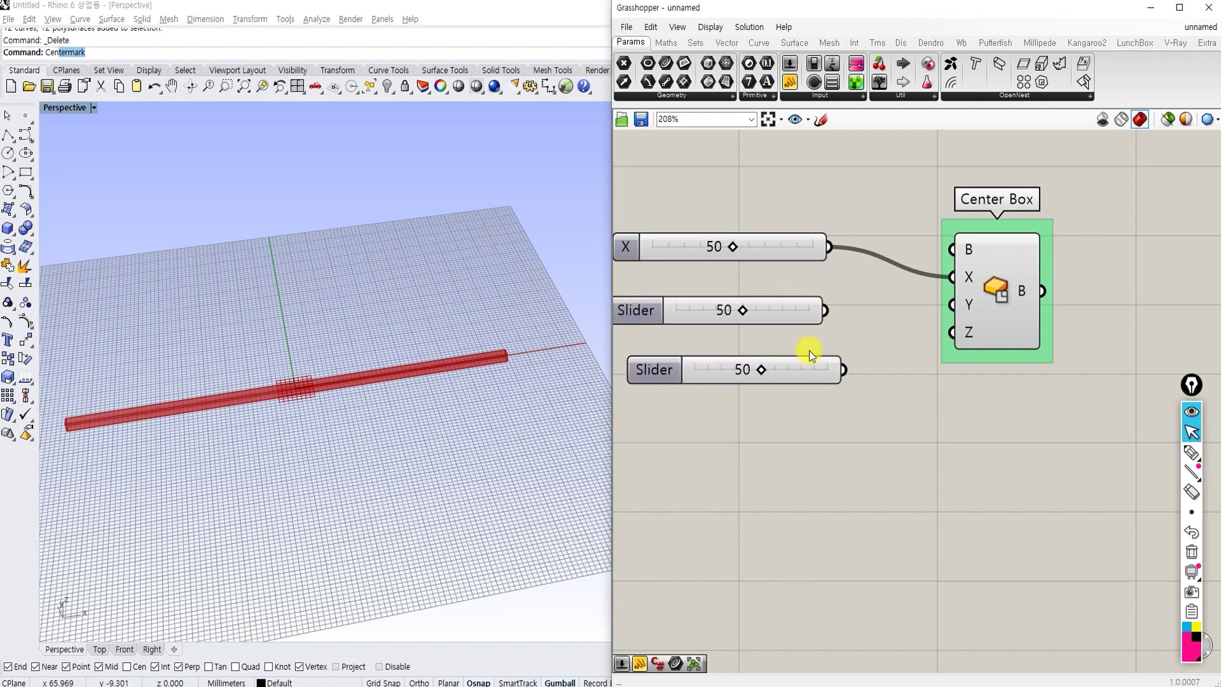
{"action": "left_click_drag", "start_coordinate": [825, 310], "coordinate": [950, 306]}
{"action": "left_click_drag", "start_coordinate": [881, 349], "coordinate": [843, 370]}
Align the X, Y and Z sliders into a neat stack beside the Center Box
{"action": "left_click_drag", "start_coordinate": [811, 371], "coordinate": [781, 357]}
{"action": "left_click_drag", "start_coordinate": [815, 414], "coordinate": [723, 234]}
{"action": "left_click", "coordinate": [724, 223]}
{"action": "left_click", "coordinate": [721, 219]}
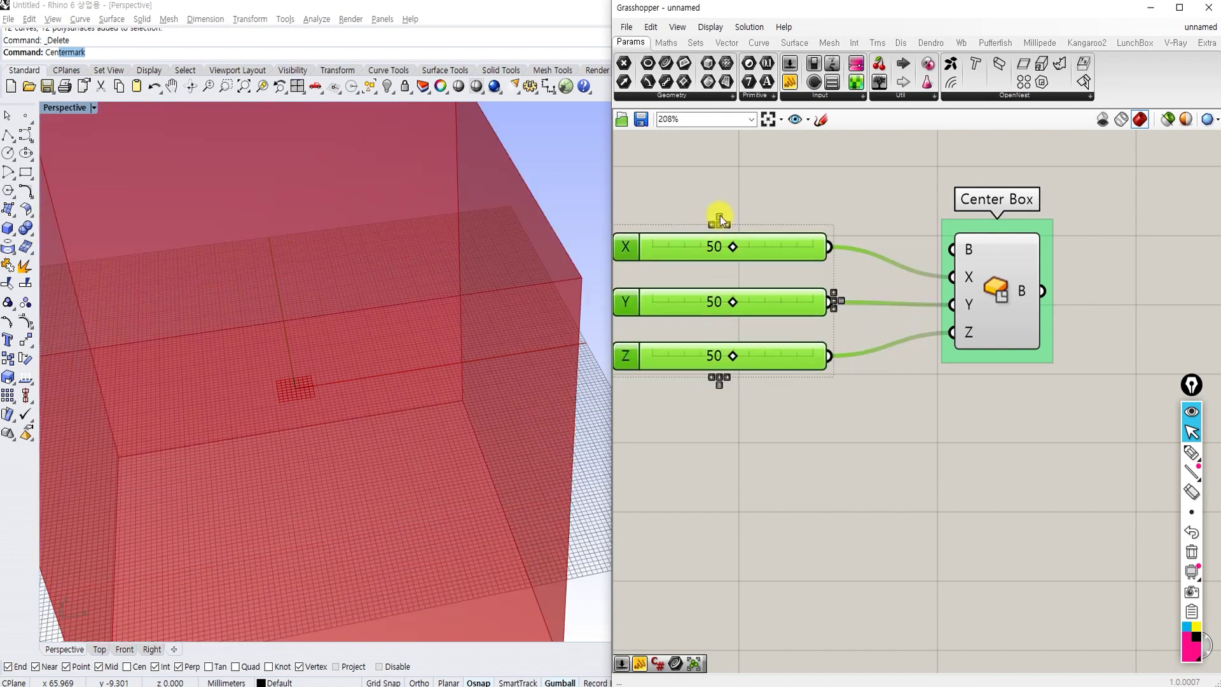
{"action": "double_click", "coordinate": [865, 237]}
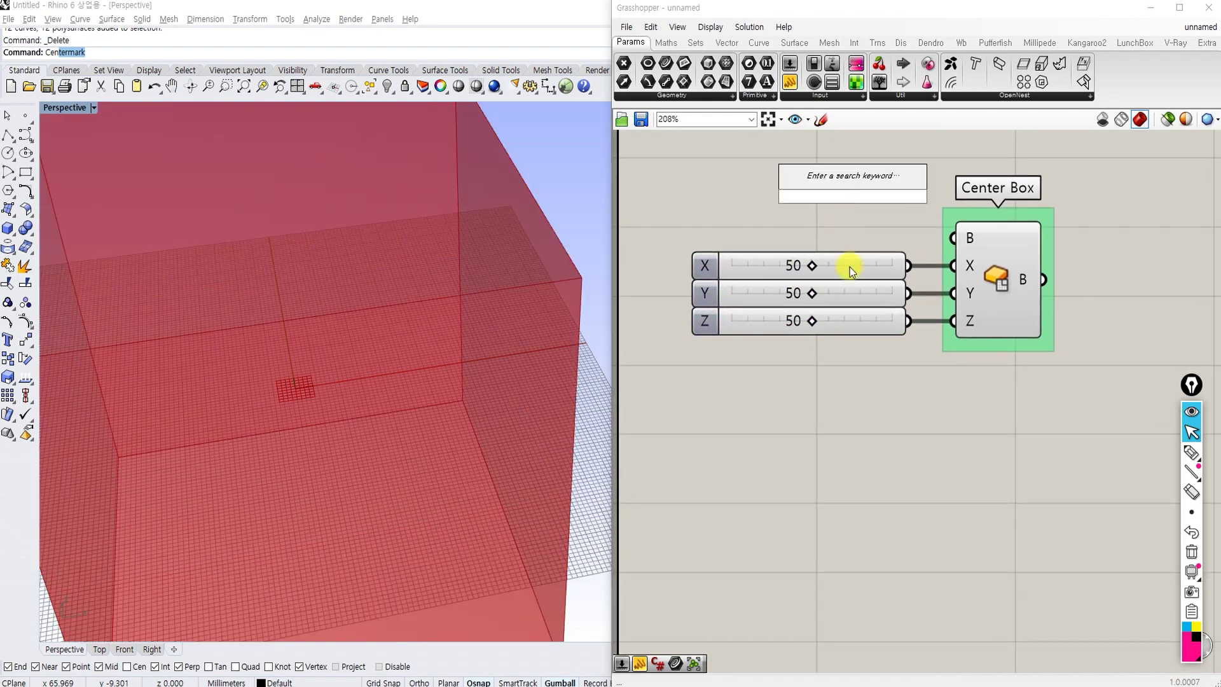
{"action": "type", "text": "123"}
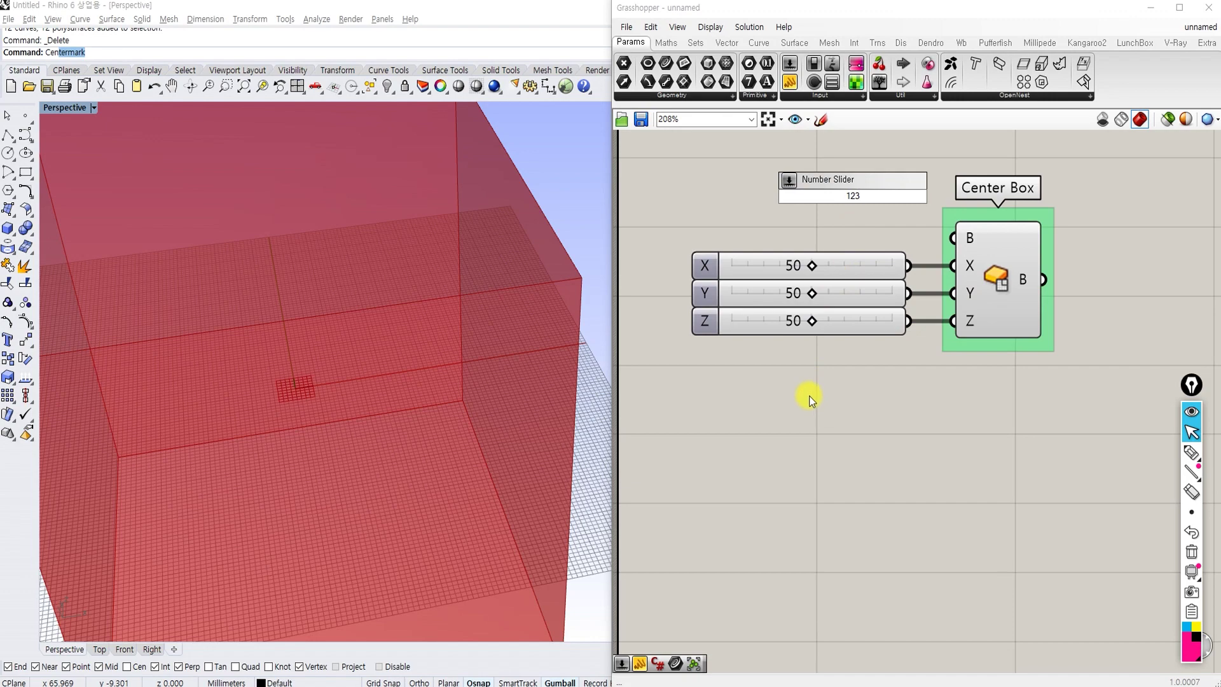
{"action": "left_click_drag", "start_coordinate": [675, 240], "coordinate": [925, 356]}
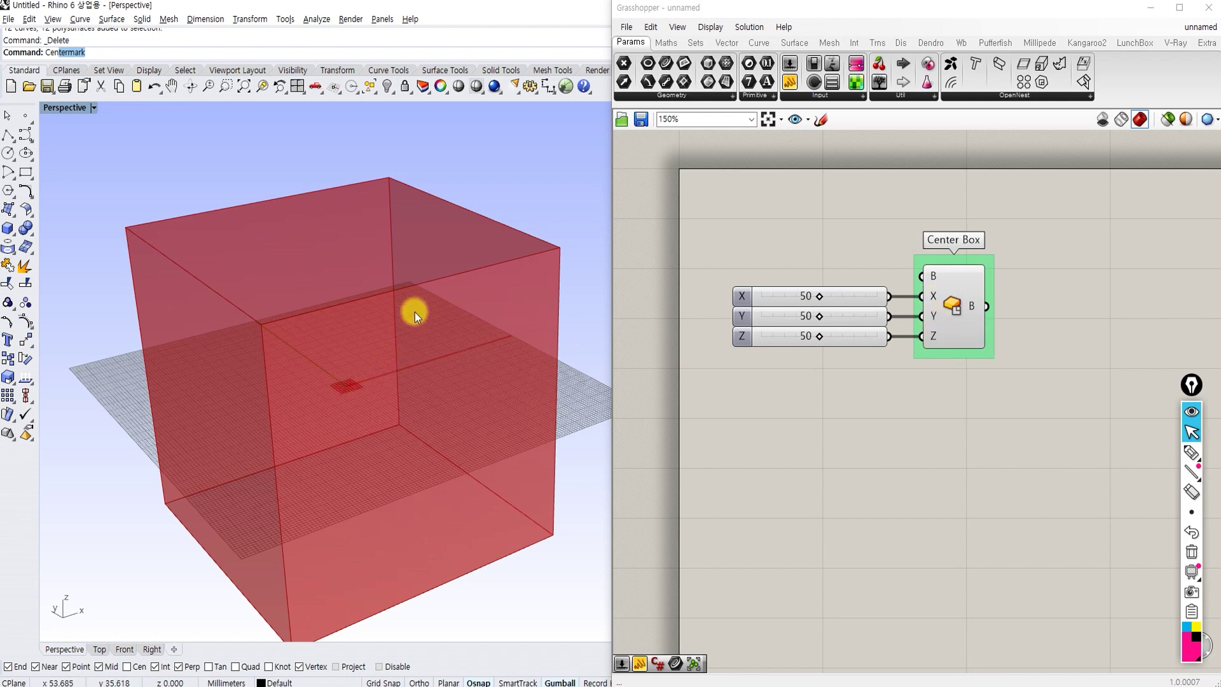
Place a Populate 3D component in a group labelled "Populate 3D" and connect the Center Box output to its R input
{"action": "scroll", "coordinate": [399, 255], "scroll_direction": "down", "scroll_amount": 3}
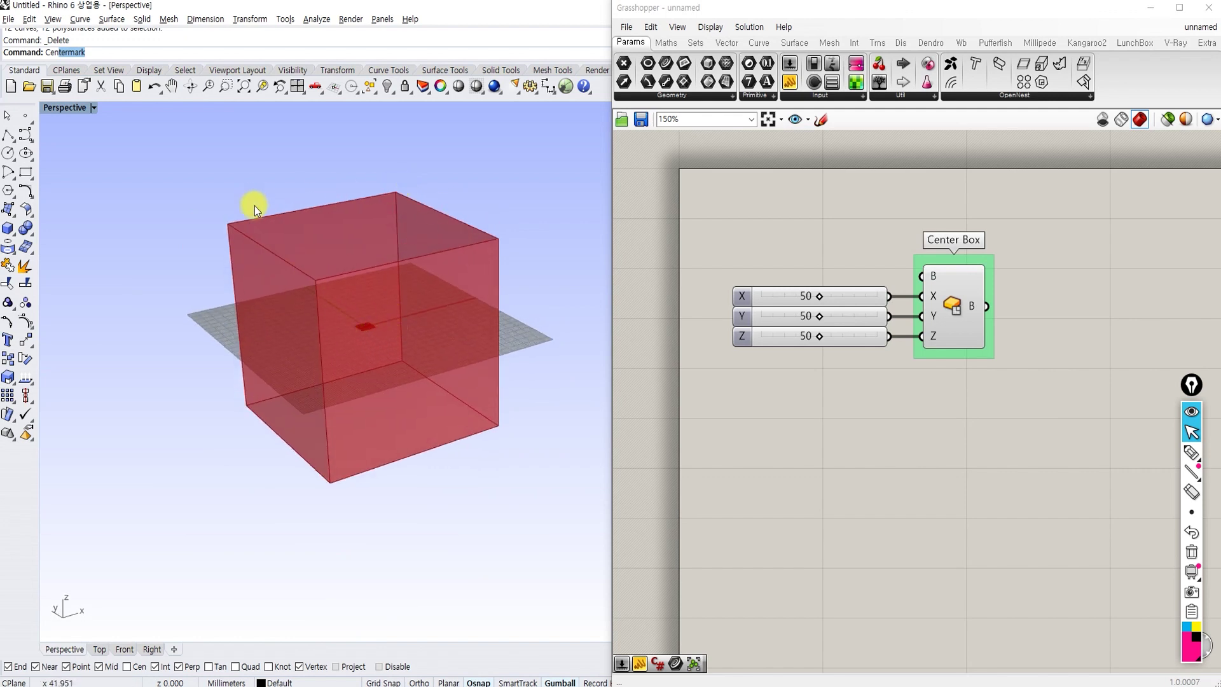
{"action": "right_click_drag", "start_coordinate": [935, 396], "coordinate": [816, 420]}
{"action": "left_click", "coordinate": [858, 349]}
{"action": "left_click", "coordinate": [921, 342]}
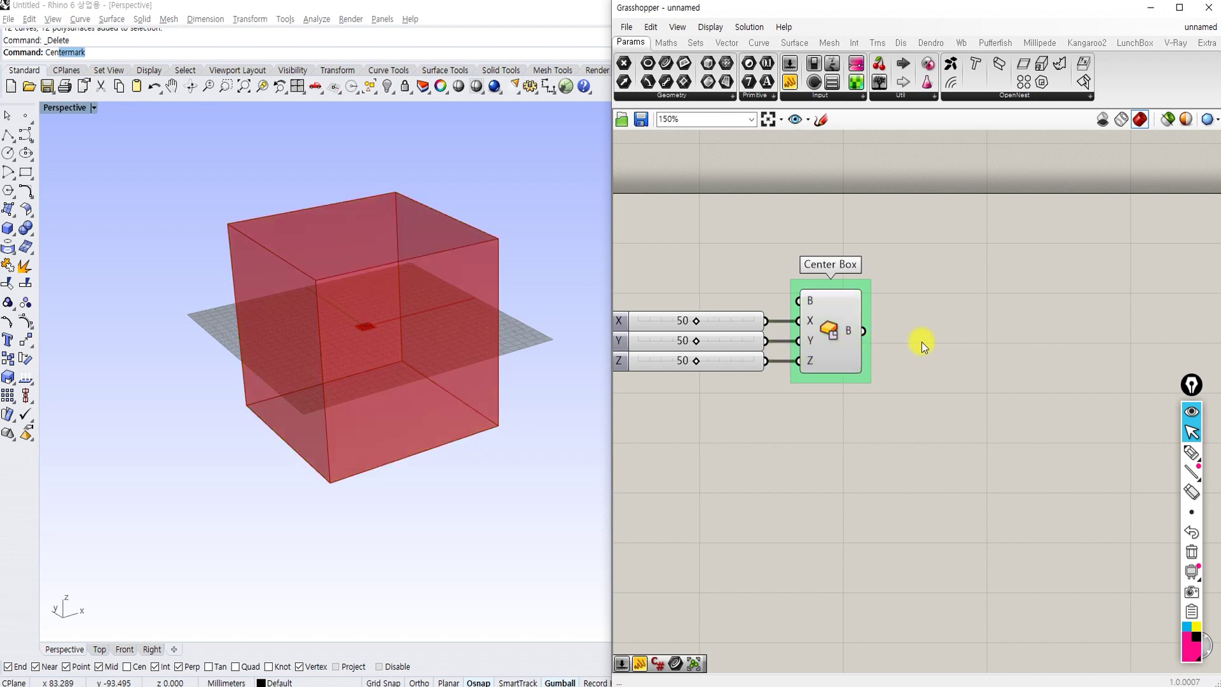
{"action": "double_click", "coordinate": [972, 323]}
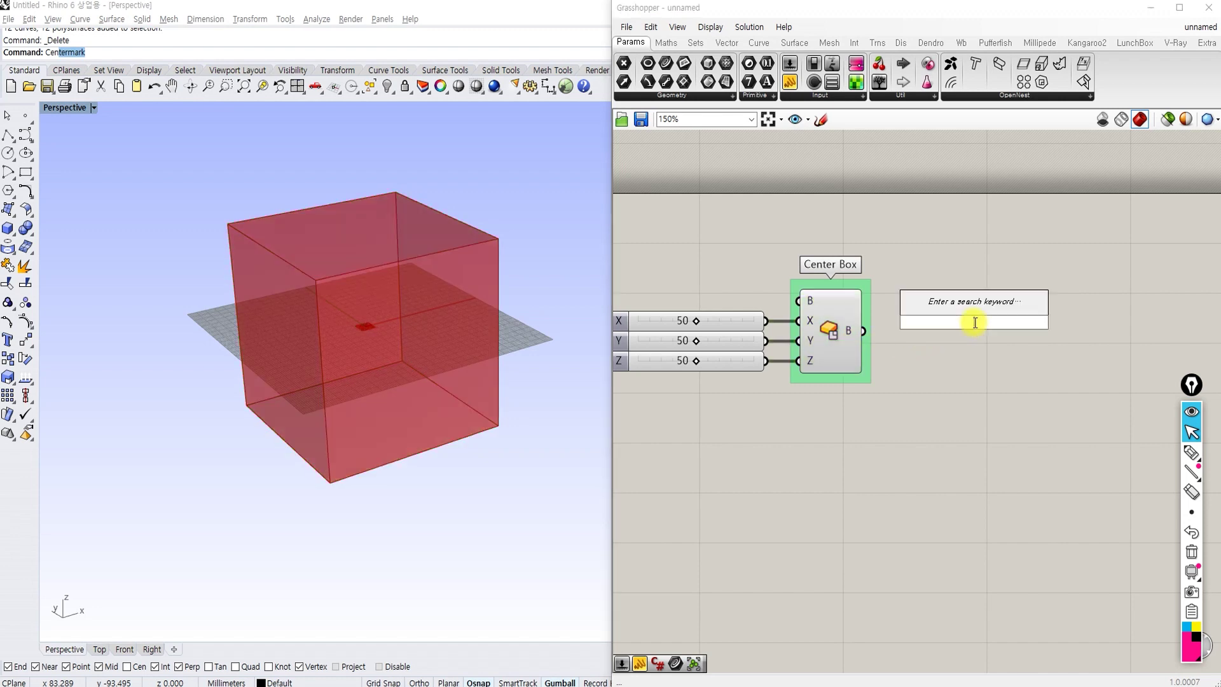
{"action": "type", "text": "plp3"}
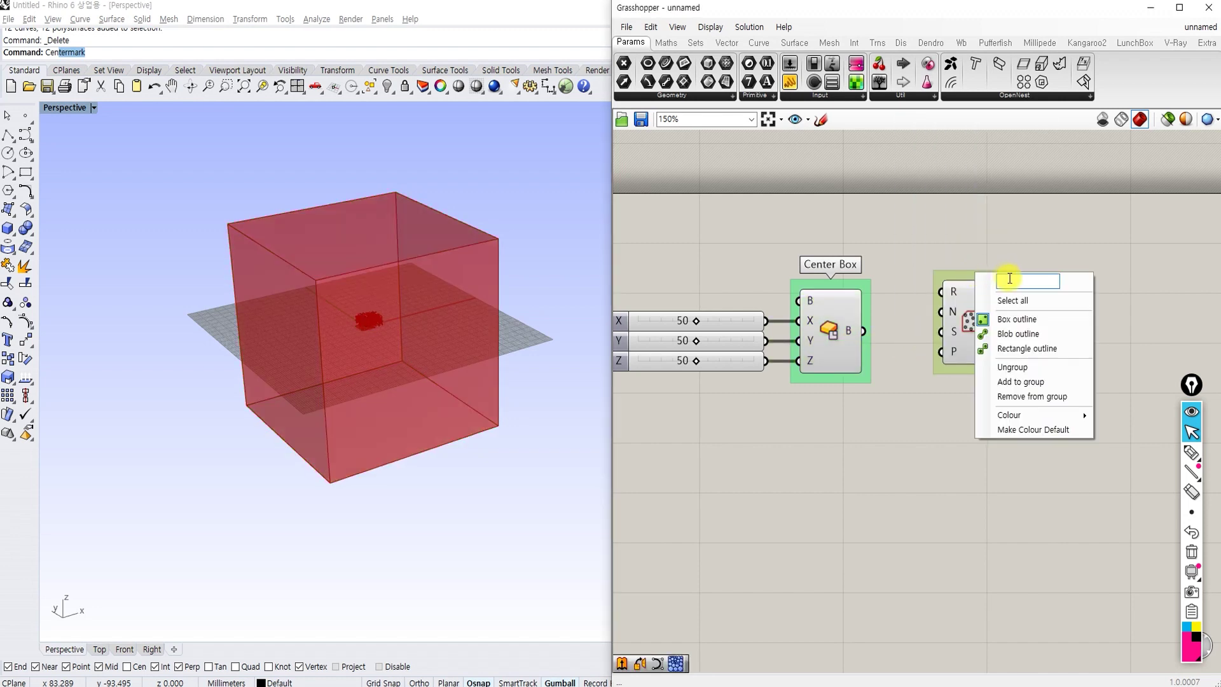
{"action": "type", "text": "Populate 3D"}
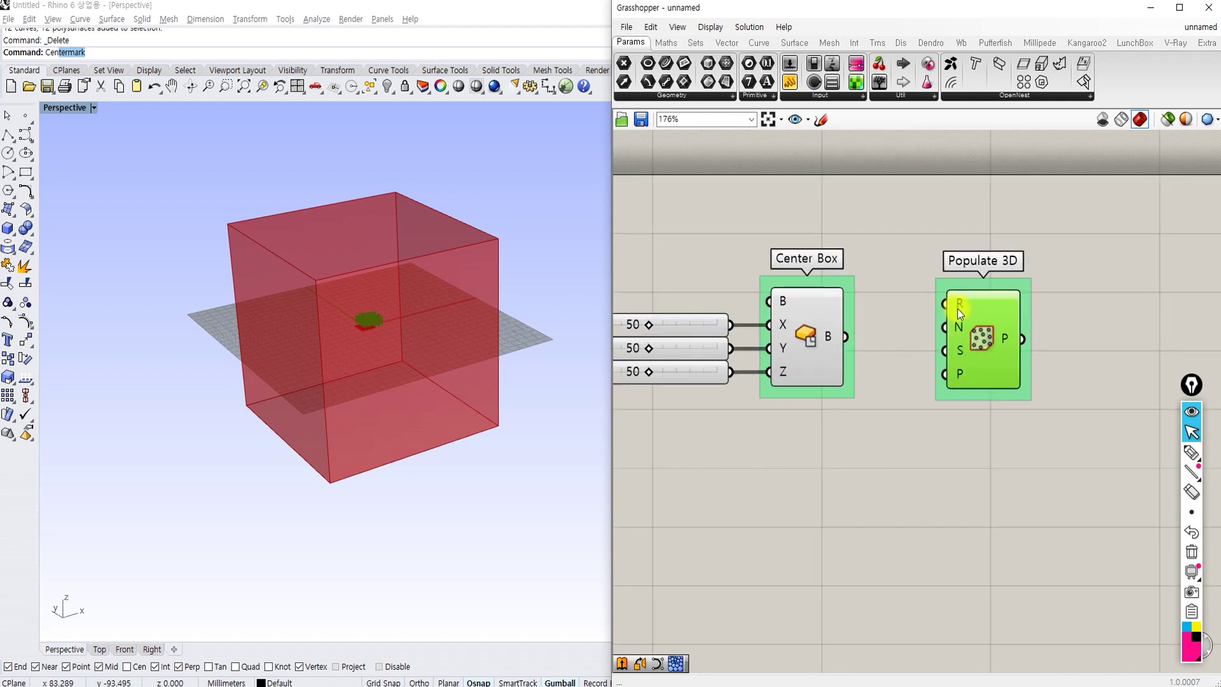
{"action": "left_click_drag", "start_coordinate": [945, 304], "coordinate": [845, 335]}
Add a number slider set to 4 and connect it to the N (count) input of Populate 3D
{"action": "double_click", "coordinate": [794, 424]}
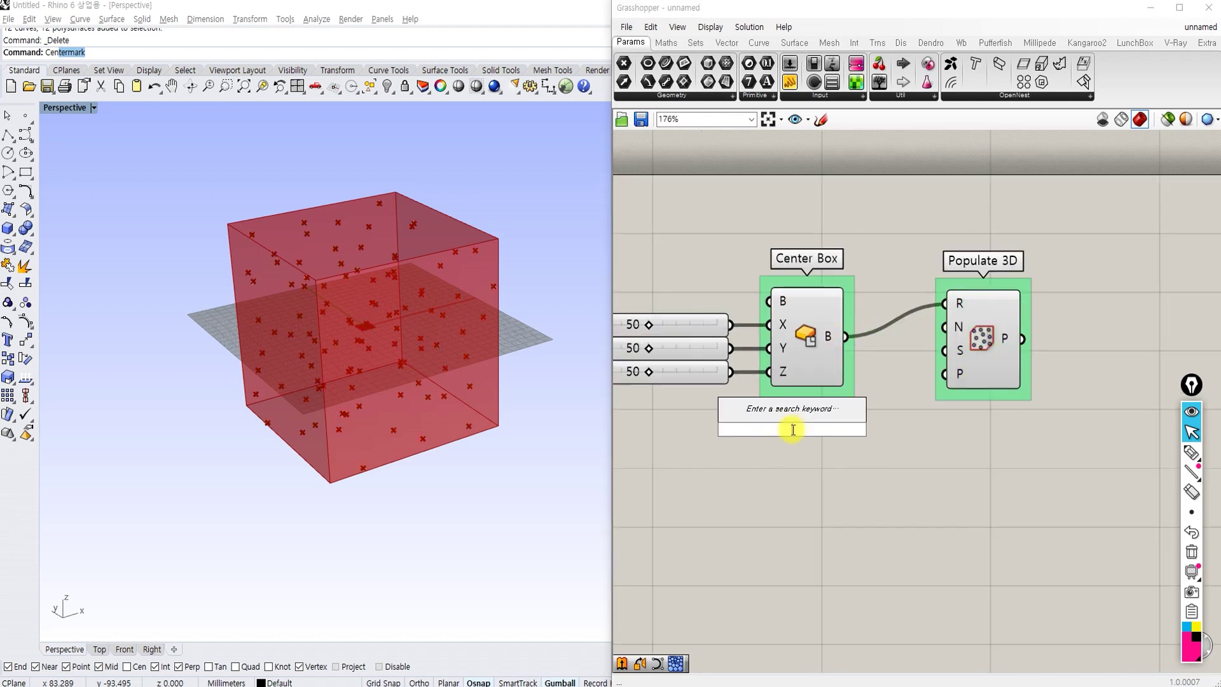
{"action": "type", "text": "4"}
{"action": "key", "text": "Return"}
{"action": "left_click_drag", "start_coordinate": [842, 439], "coordinate": [944, 327]}
{"action": "right_click_drag", "start_coordinate": [855, 486], "coordinate": [945, 421]}
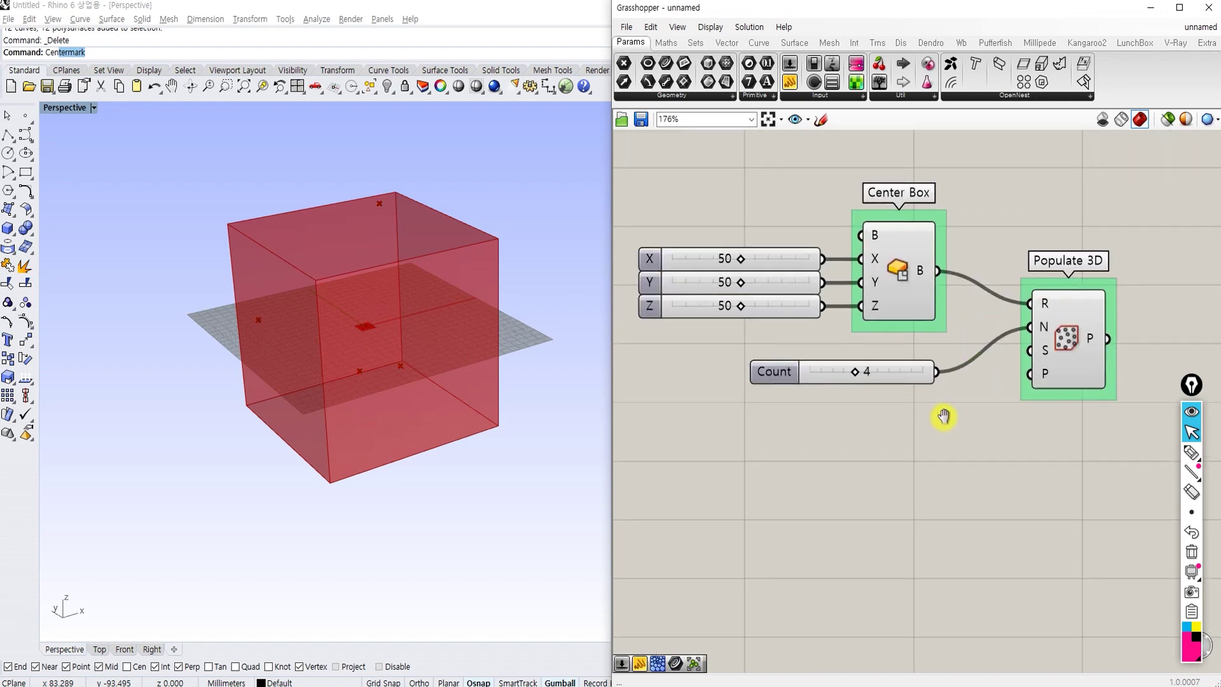
Select the Center Box, Populate 3D and count slider in turn to examine the box and points each one controls in the viewport
{"action": "left_click", "coordinate": [899, 272]}
{"action": "left_click", "coordinate": [959, 474]}
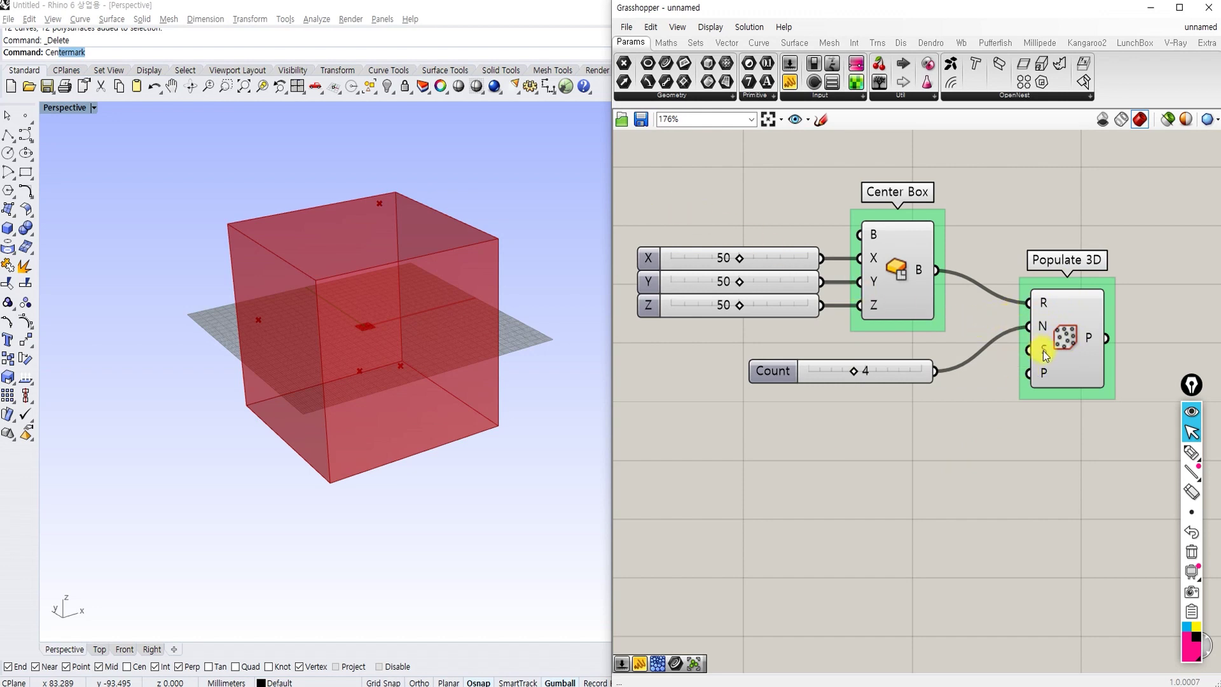
{"action": "left_click", "coordinate": [899, 280]}
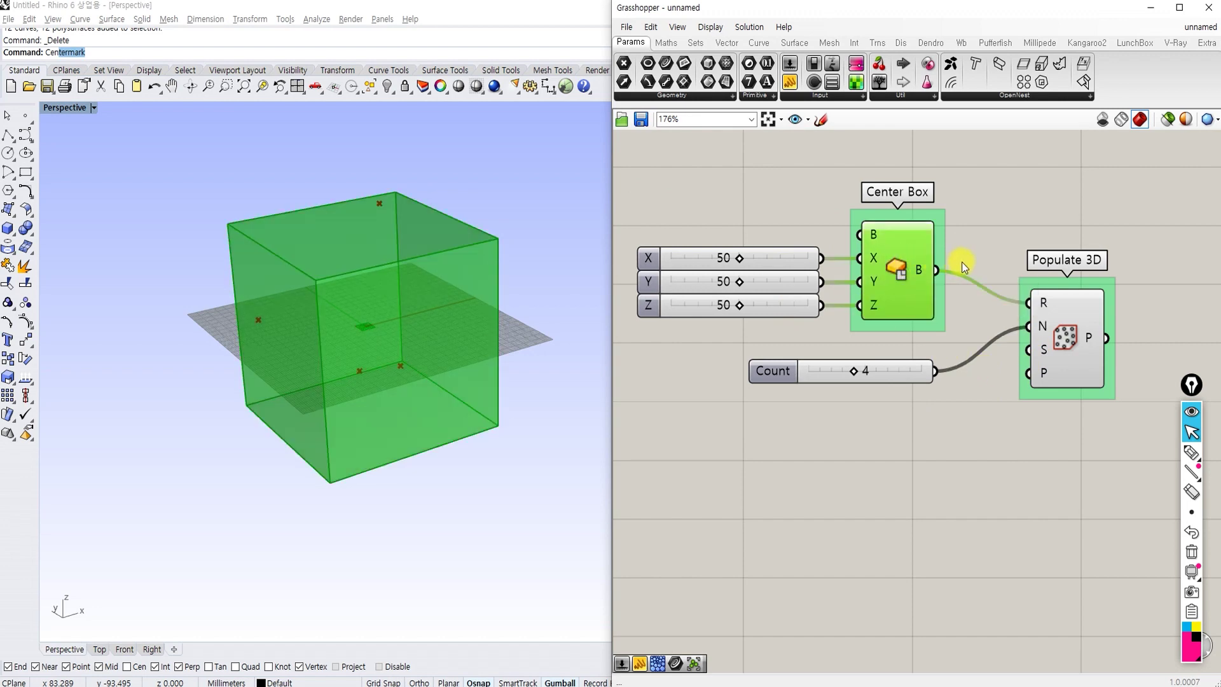
{"action": "left_click", "coordinate": [986, 299]}
{"action": "left_click", "coordinate": [1072, 333]}
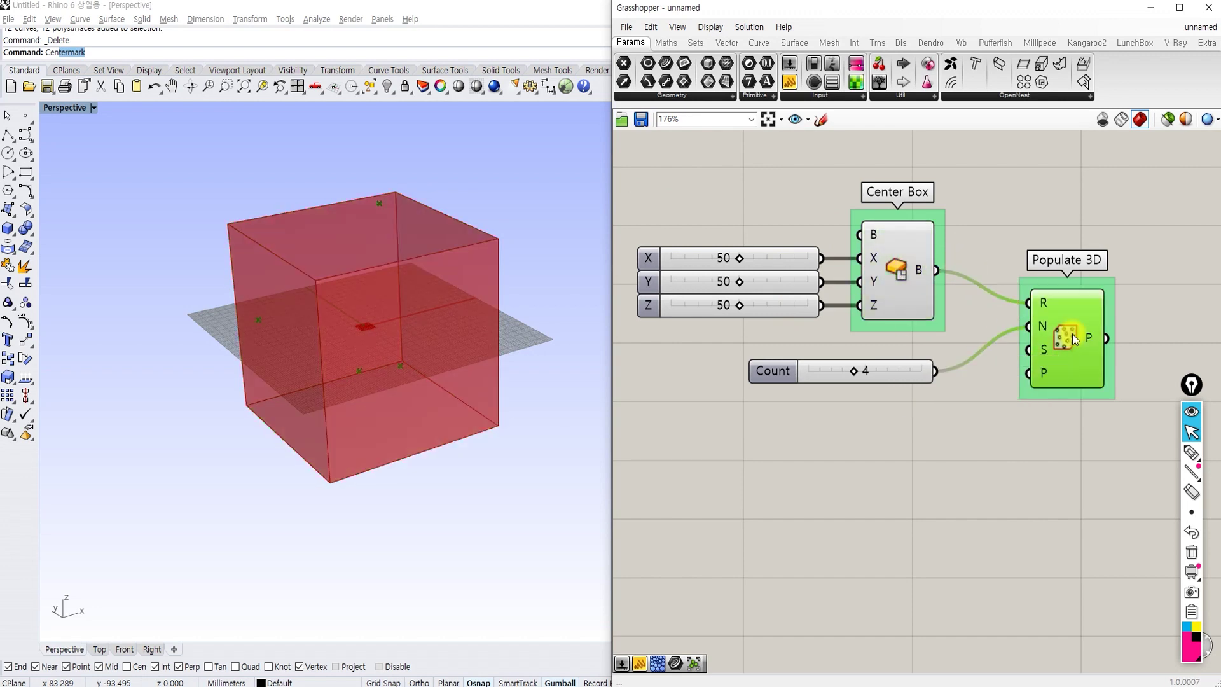
{"action": "left_click", "coordinate": [890, 371]}
{"action": "right_click_drag", "start_coordinate": [921, 401], "coordinate": [855, 412]}
{"action": "left_click_drag", "start_coordinate": [631, 171], "coordinate": [1011, 417]}
{"action": "left_click", "coordinate": [1001, 427]}
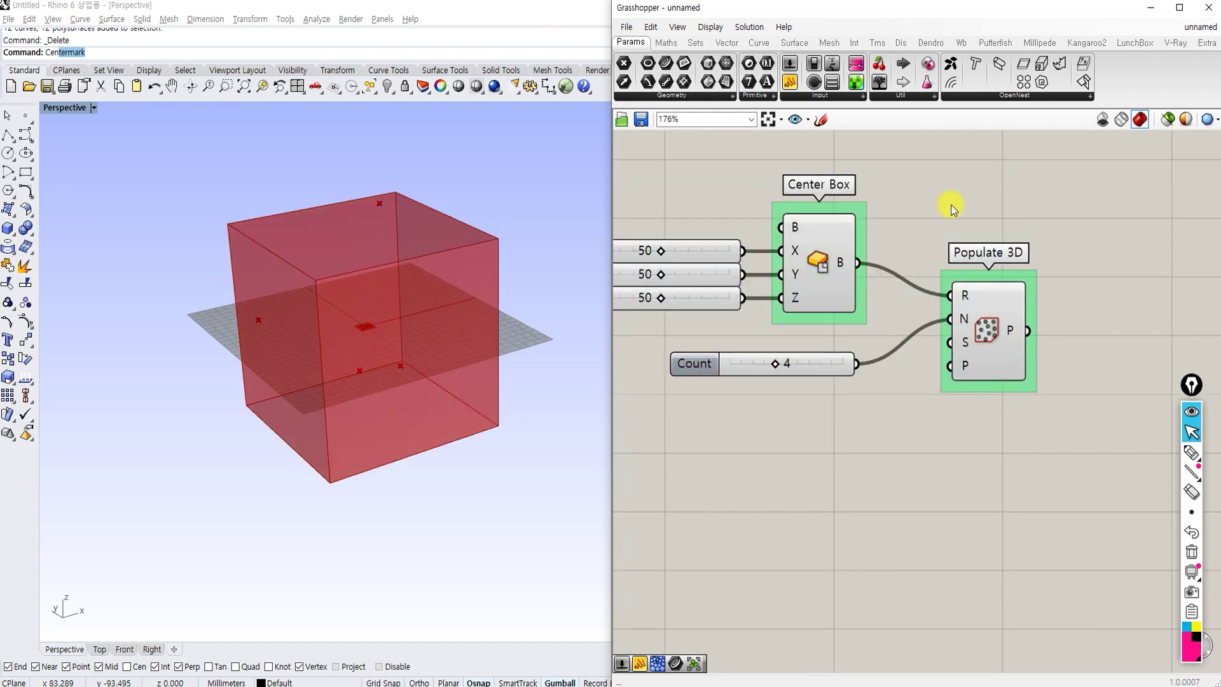
{"action": "right_click_drag", "start_coordinate": [382, 381], "coordinate": [445, 356]}
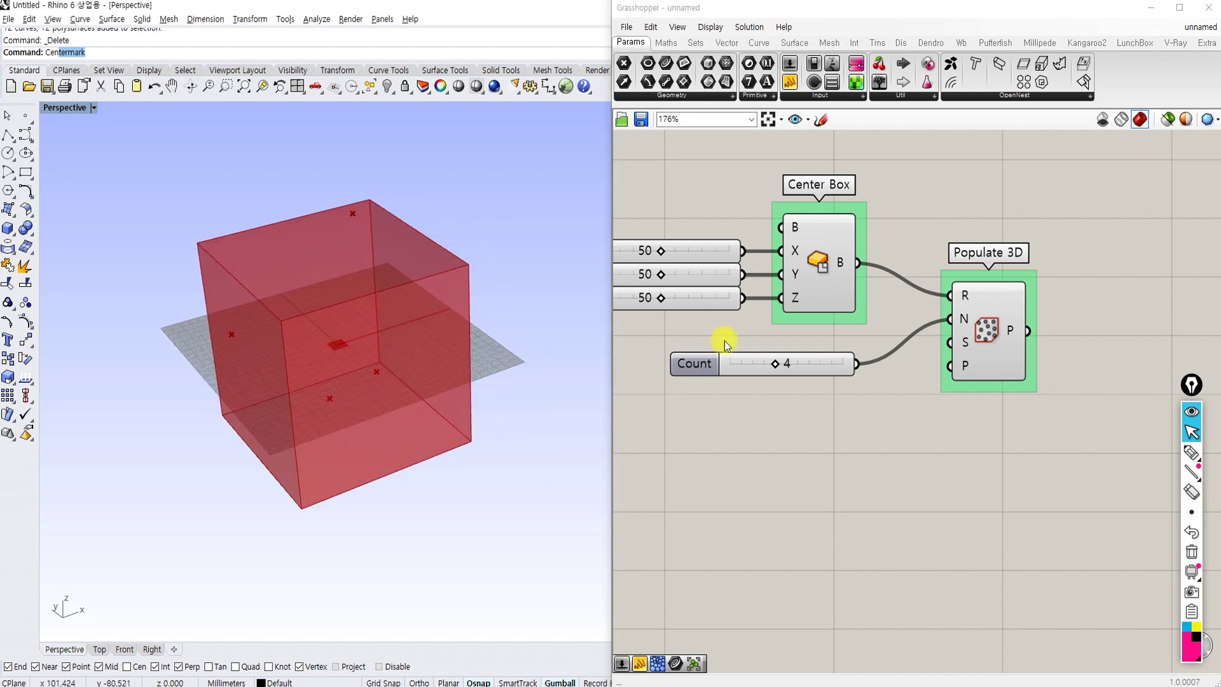
{"action": "left_click", "coordinate": [814, 262]}
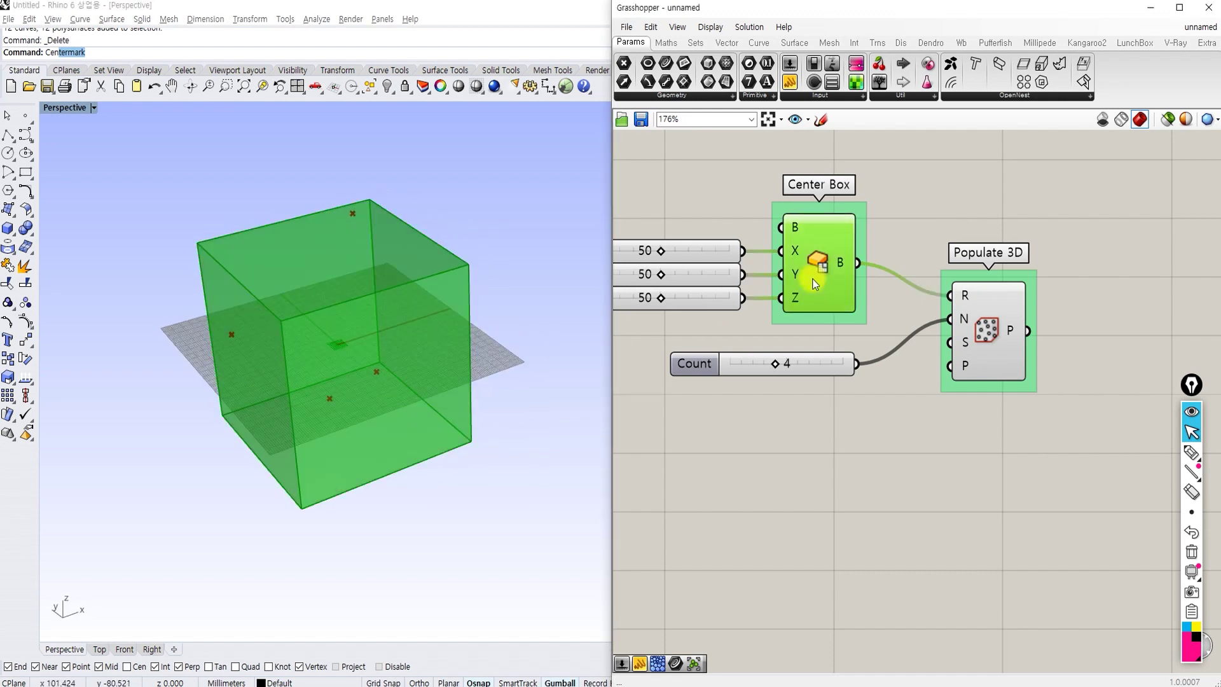
{"action": "left_click", "coordinate": [986, 321]}
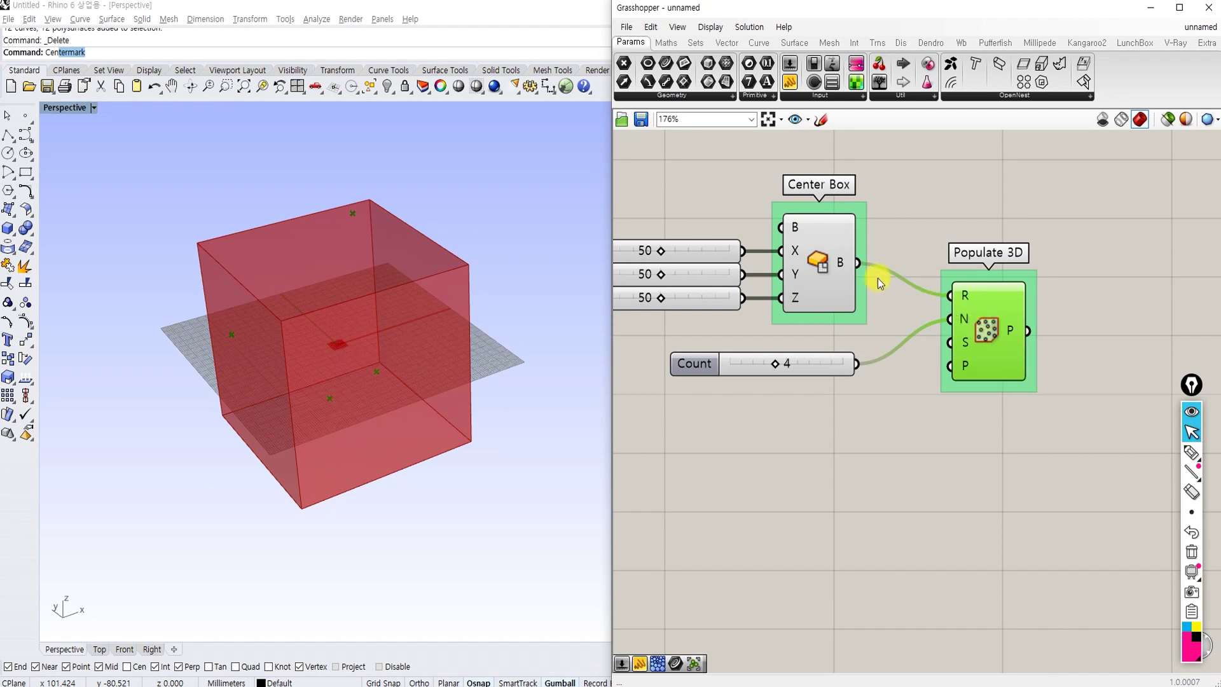
{"action": "left_click", "coordinate": [819, 261]}
{"action": "left_click", "coordinate": [985, 321]}
{"action": "left_click", "coordinate": [898, 235]}
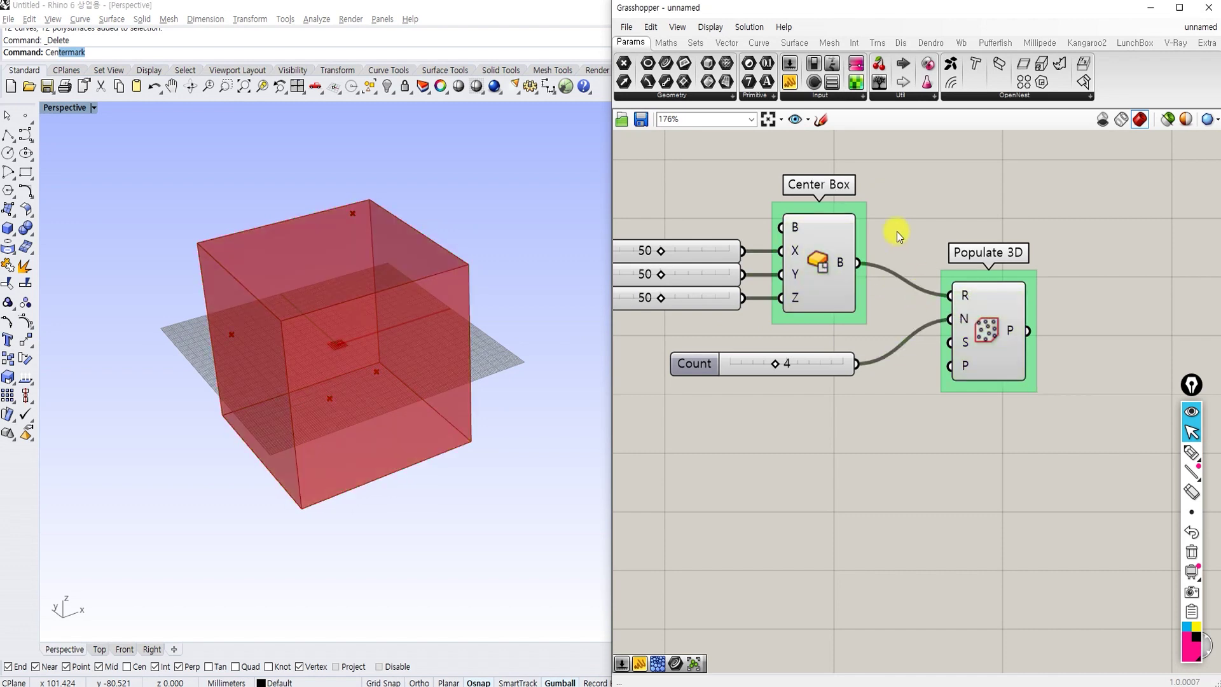
Turn off the viewport preview of the Center Box component
{"action": "left_click", "coordinate": [814, 259]}
{"action": "left_click", "coordinate": [609, 217]}
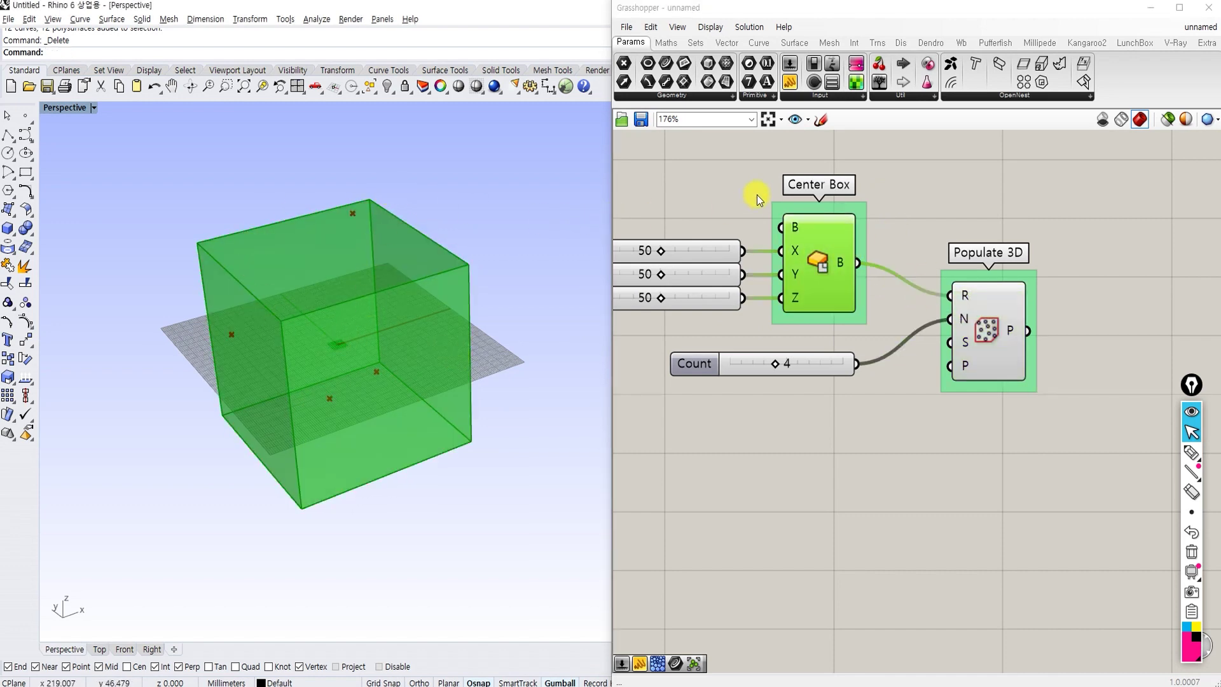
{"action": "left_click", "coordinate": [826, 249]}
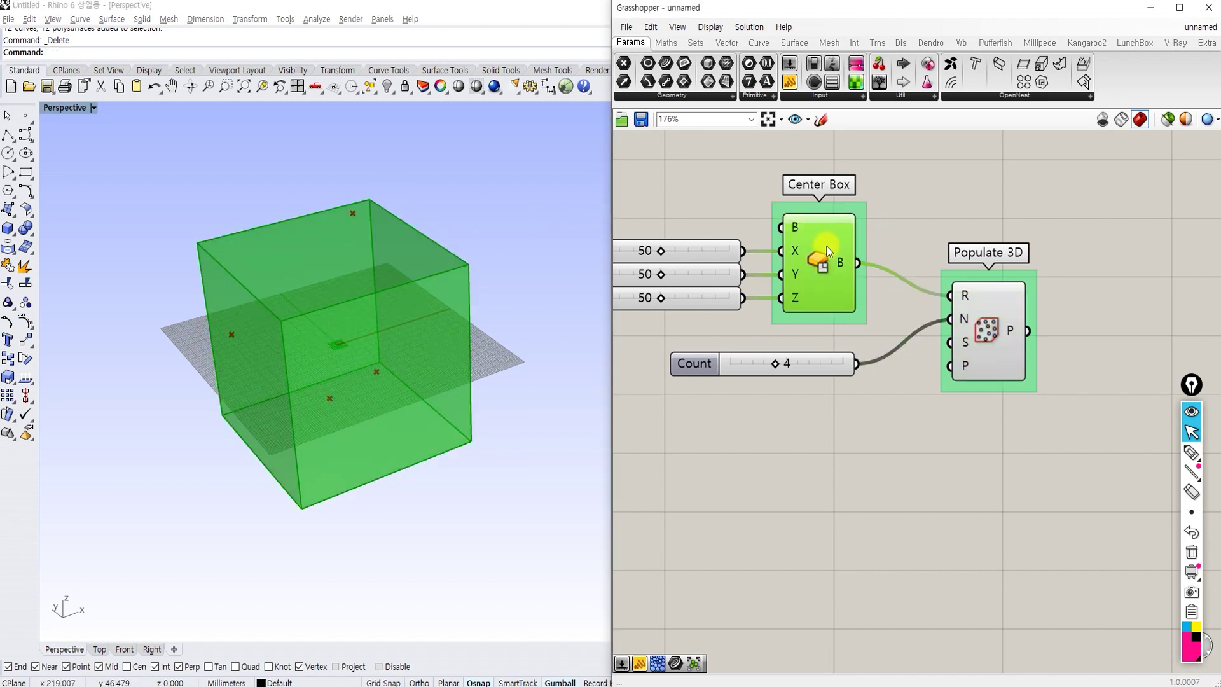
{"action": "double_click", "coordinate": [922, 227]}
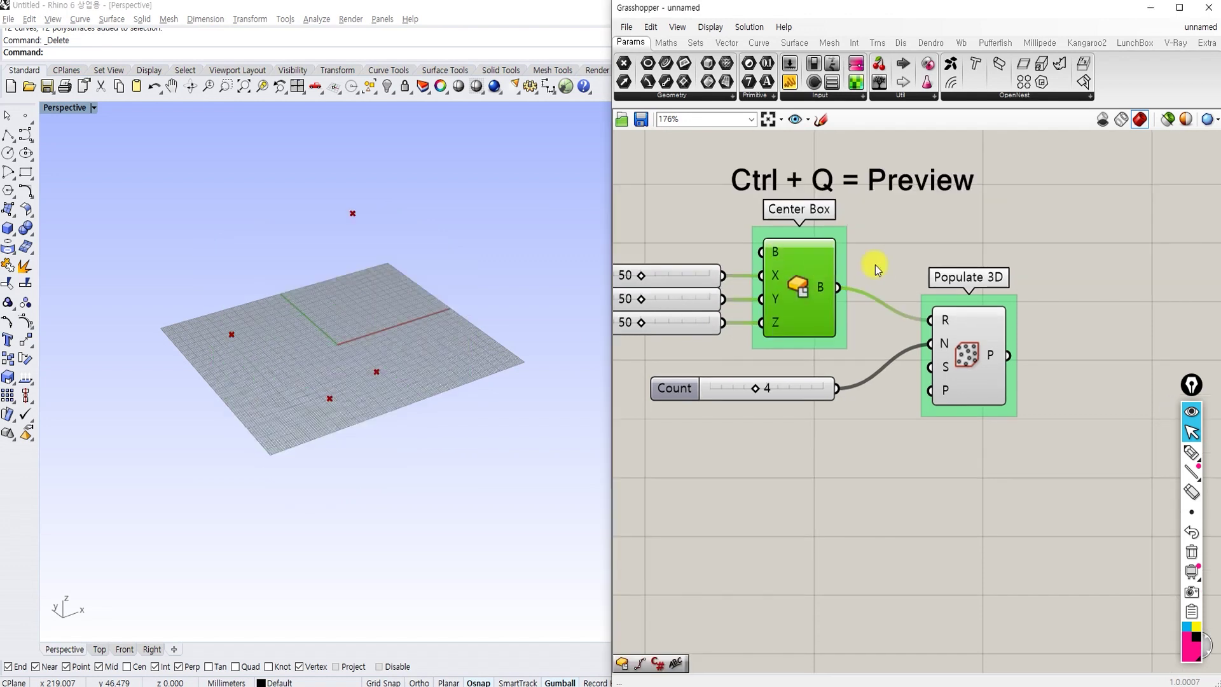
Toggle the Center Box preview on and back off, and examine the four Populate 3D points in the viewport
{"action": "key", "text": "ctrl+q"}
{"action": "key", "text": "ctrl+q"}
{"action": "left_click", "coordinate": [962, 341]}
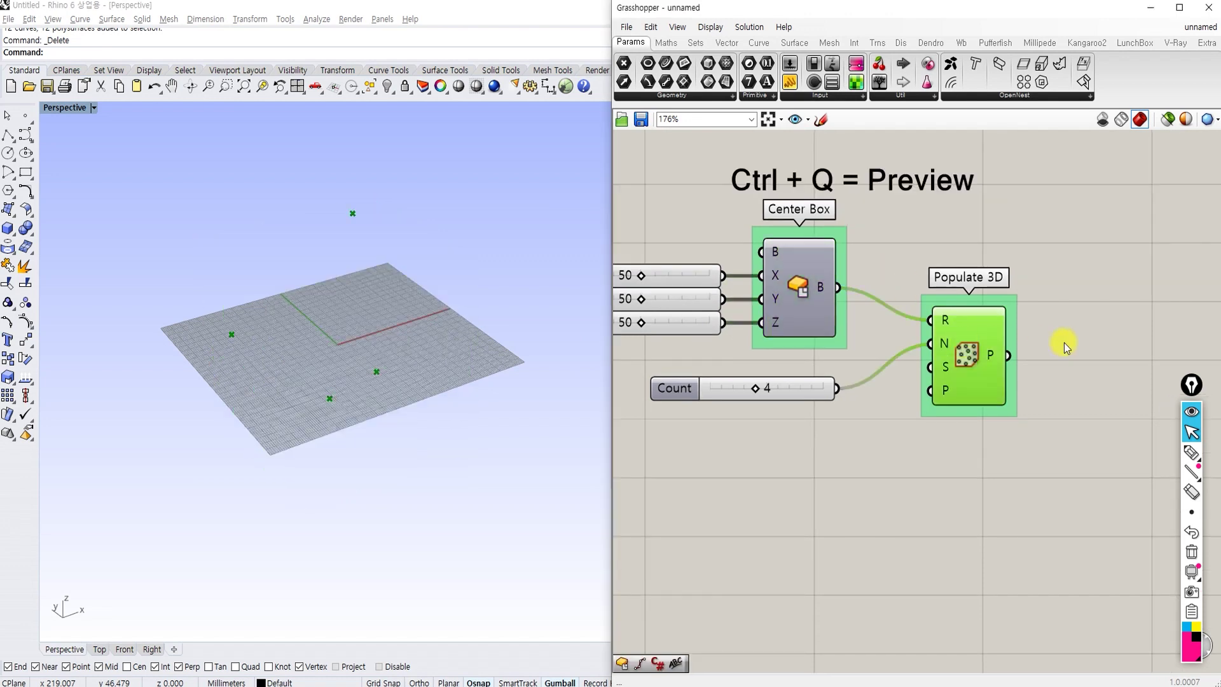
{"action": "left_click", "coordinate": [1064, 344]}
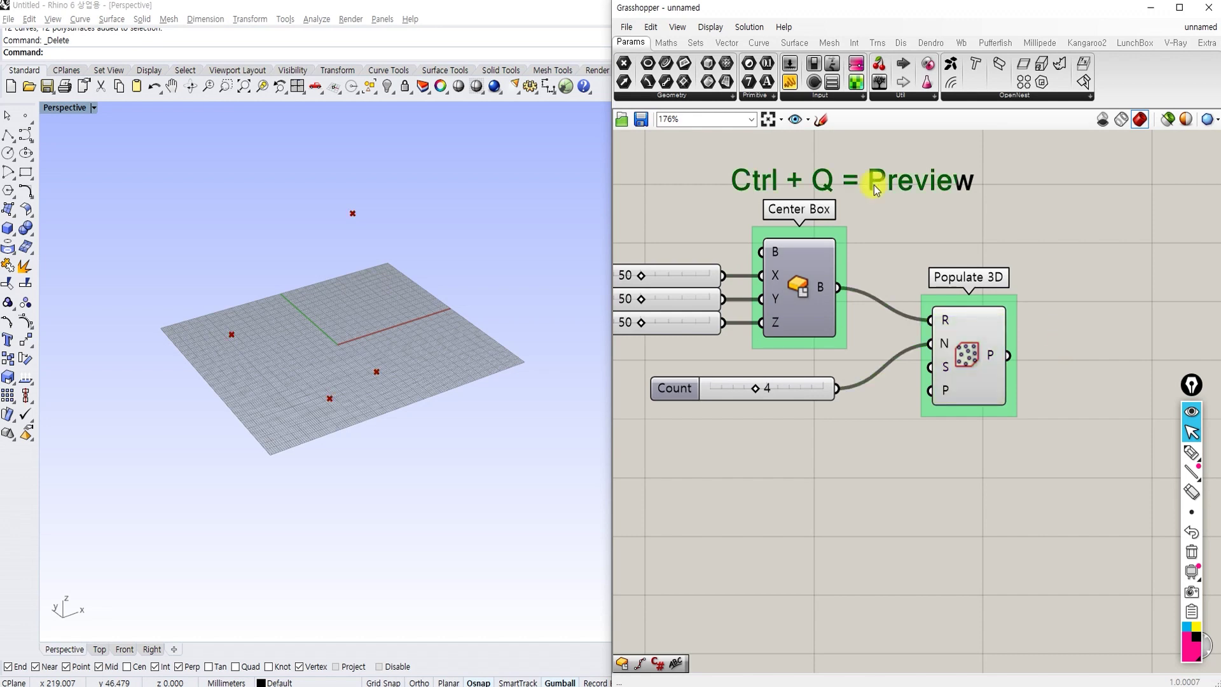
{"action": "left_click_drag", "start_coordinate": [874, 185], "coordinate": [857, 181]}
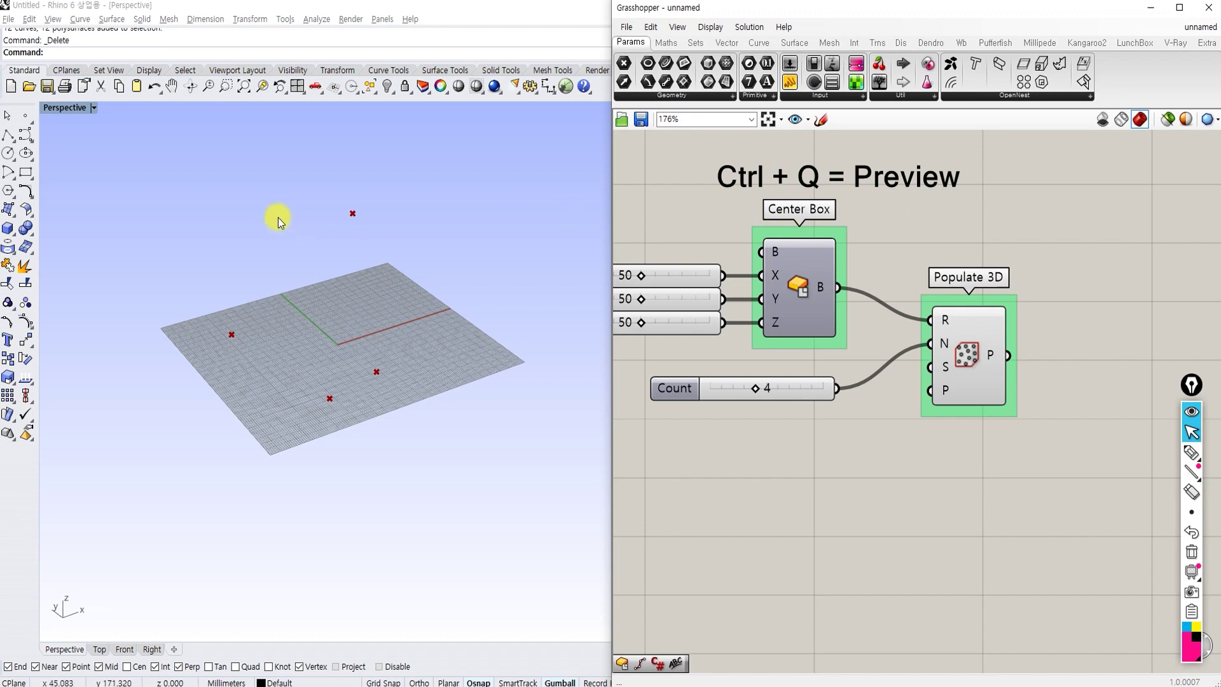
{"action": "left_click", "coordinate": [258, 196]}
{"action": "left_click_drag", "start_coordinate": [197, 197], "coordinate": [431, 472]}
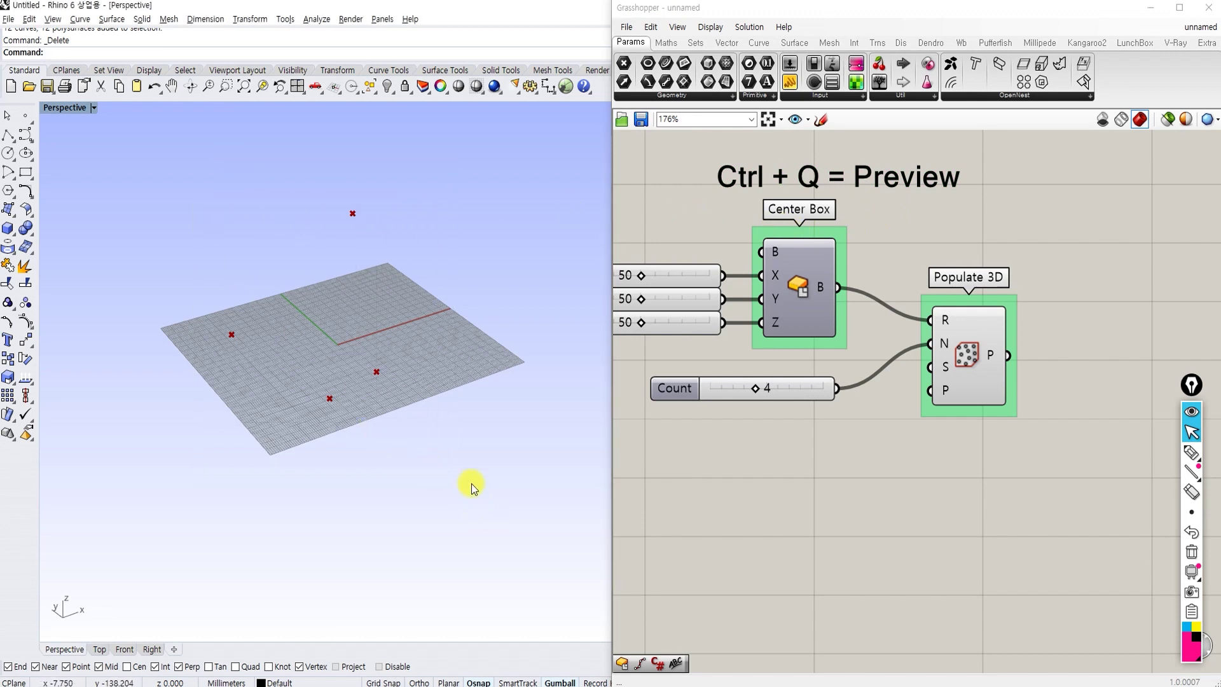
{"action": "right_click_drag", "start_coordinate": [468, 481], "coordinate": [430, 469]}
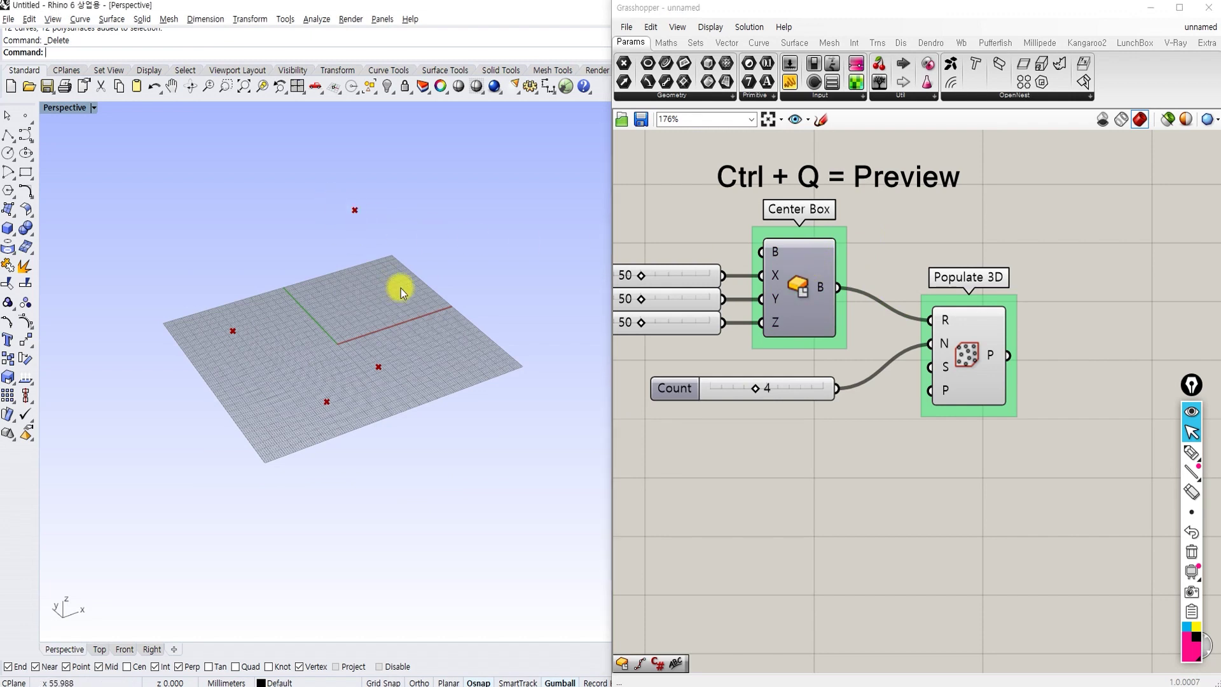
{"action": "scroll", "coordinate": [829, 261], "scroll_direction": "up", "scroll_amount": 2}
{"action": "scroll", "coordinate": [829, 262], "scroll_direction": "up", "scroll_amount": 2}
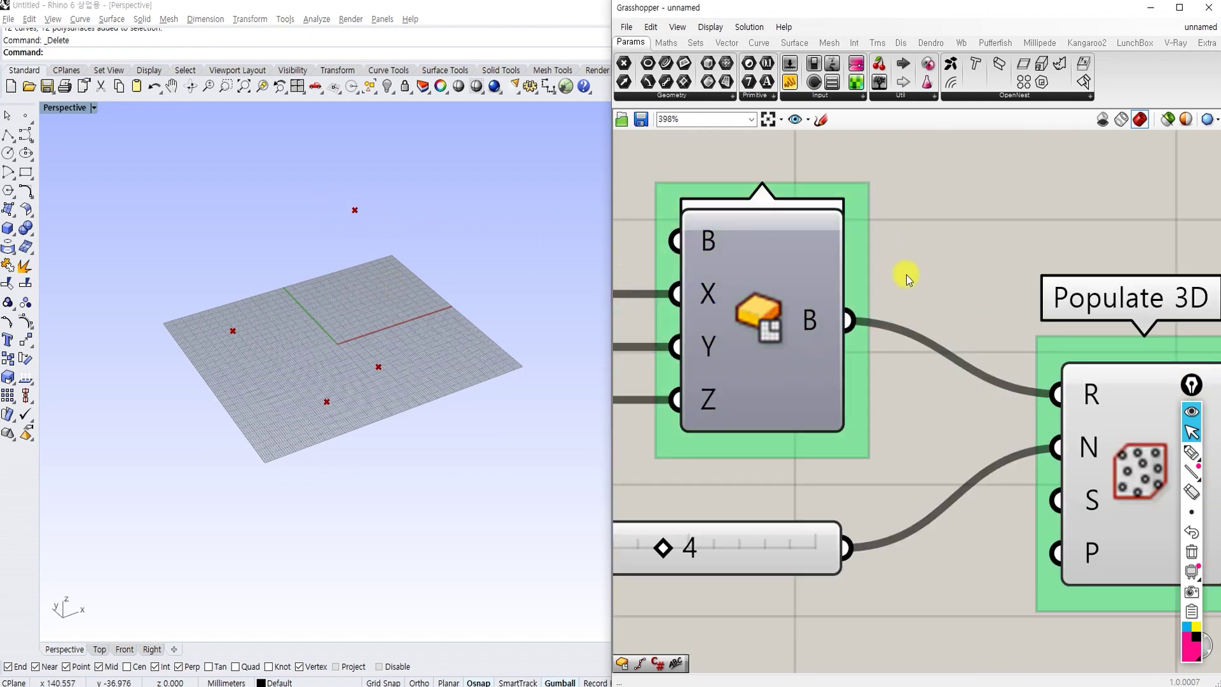
{"action": "scroll", "coordinate": [839, 258], "scroll_direction": "up", "scroll_amount": 2}
{"action": "scroll", "coordinate": [1023, 345], "scroll_direction": "down", "scroll_amount": 3}
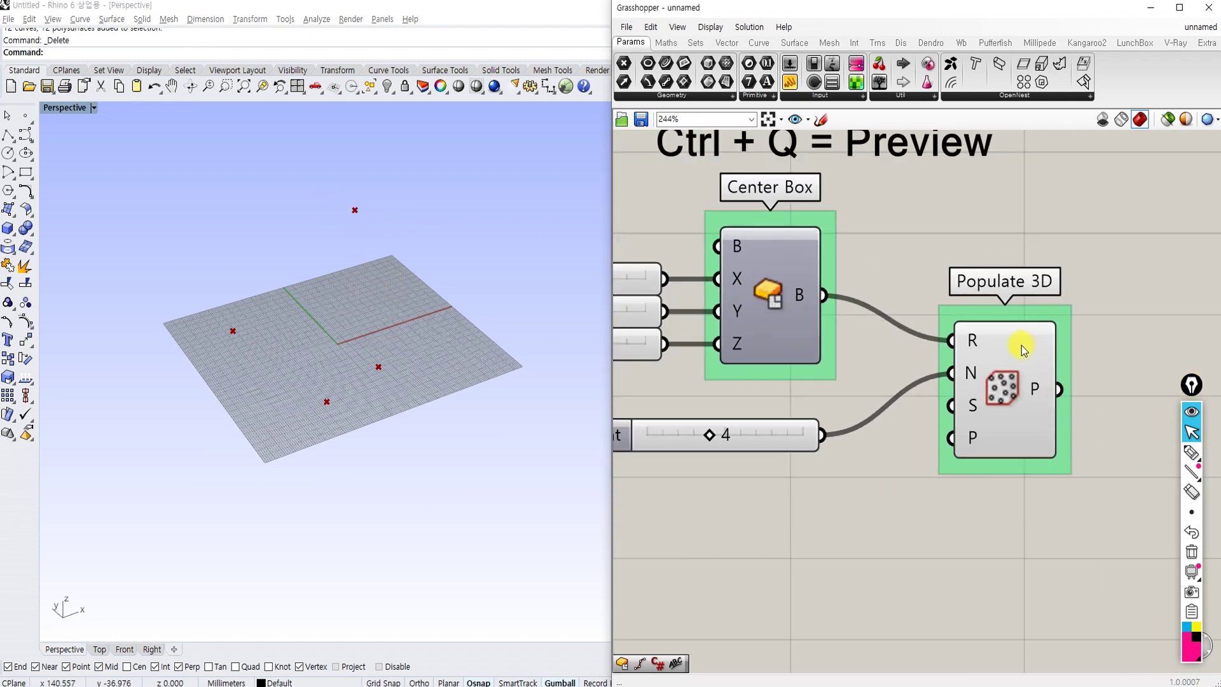
{"action": "left_click", "coordinate": [1021, 345]}
{"action": "left_click", "coordinate": [913, 276]}
Place a Nurbs Curve component in a group labelled "Nurbs Curve" and connect the Populate 3D P output to its V input
{"action": "scroll", "coordinate": [802, 296], "scroll_direction": "down", "scroll_amount": 2}
{"action": "right_click_drag", "start_coordinate": [805, 207], "coordinate": [791, 178]}
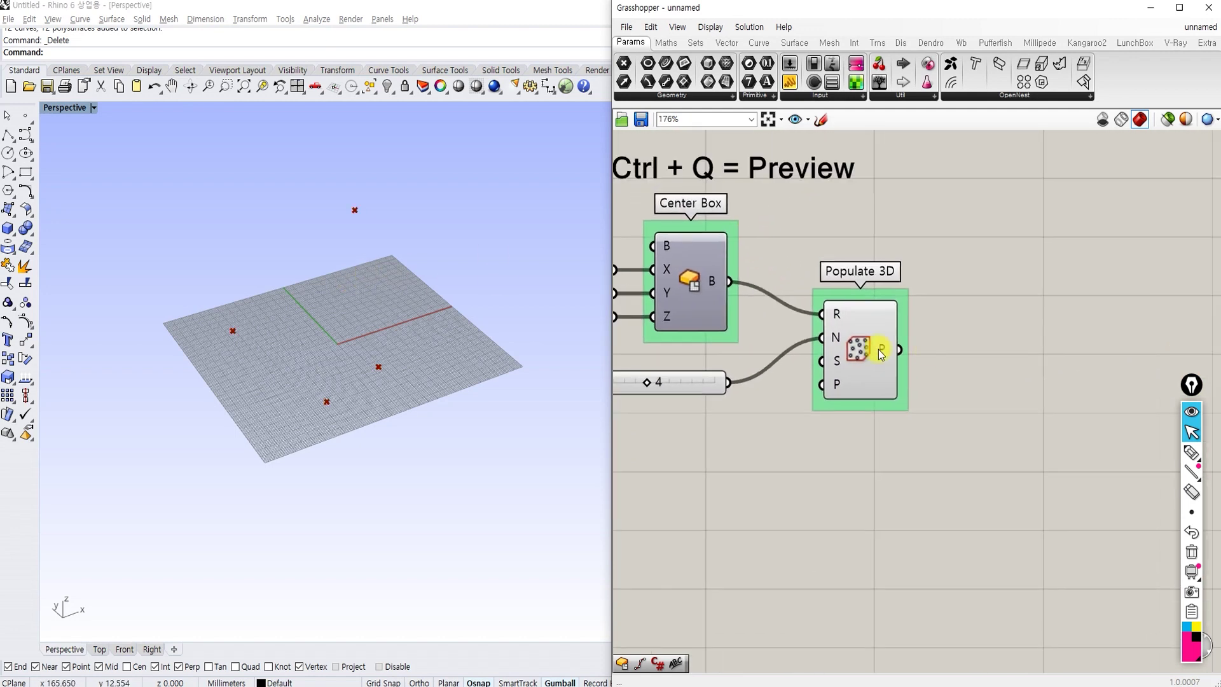
{"action": "double_click", "coordinate": [984, 379]}
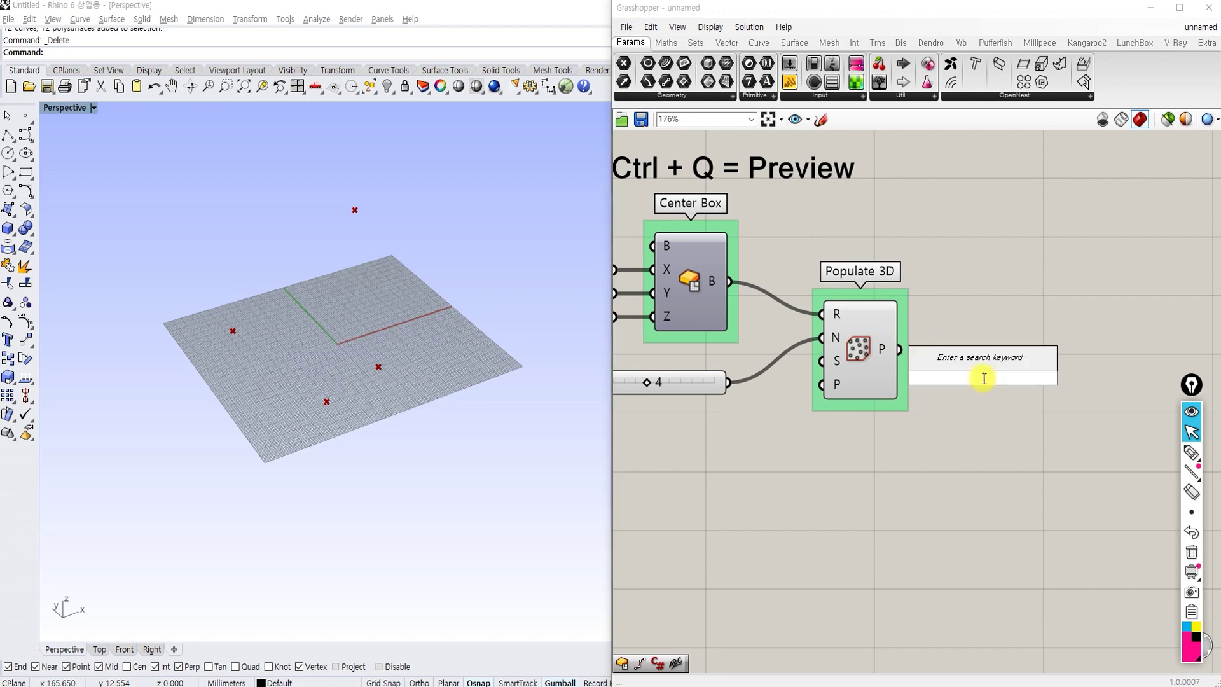
{"action": "type", "text": "nur"}
{"action": "key", "text": "Return"}
{"action": "left_click", "coordinate": [979, 376]}
{"action": "key", "text": "ctrl+g"}
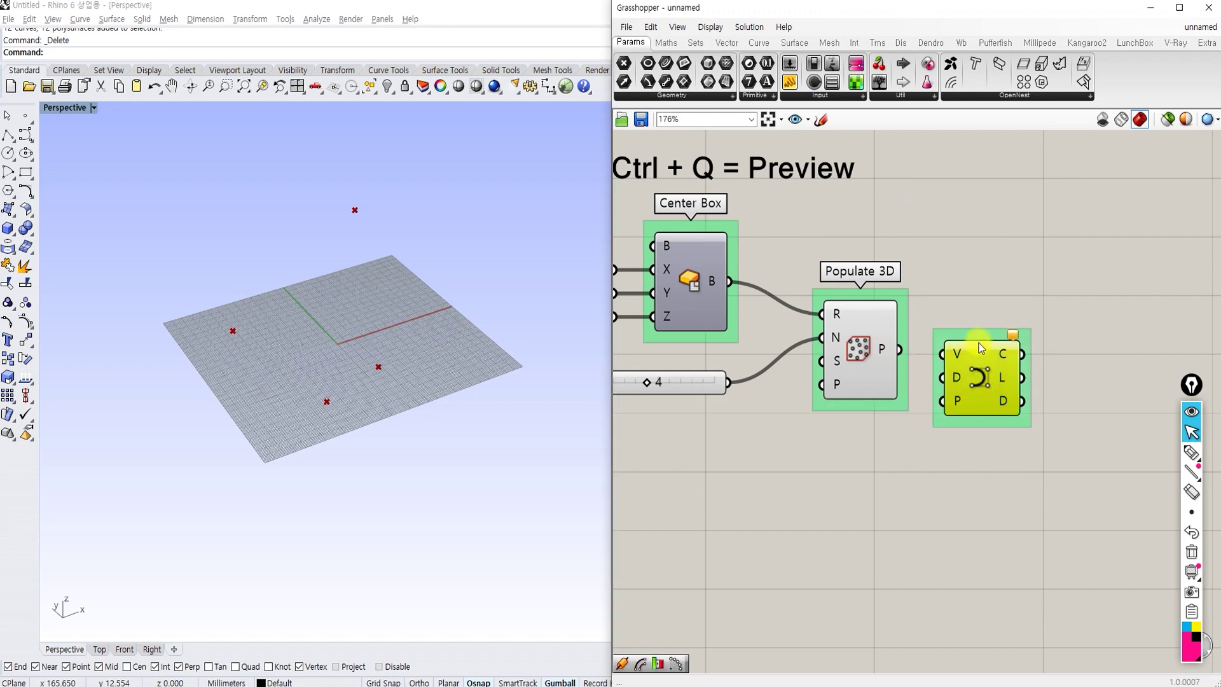
{"action": "left_click", "coordinate": [982, 339]}
{"action": "right_click", "coordinate": [985, 335]}
{"action": "type", "text": "Nurbs Curve"}
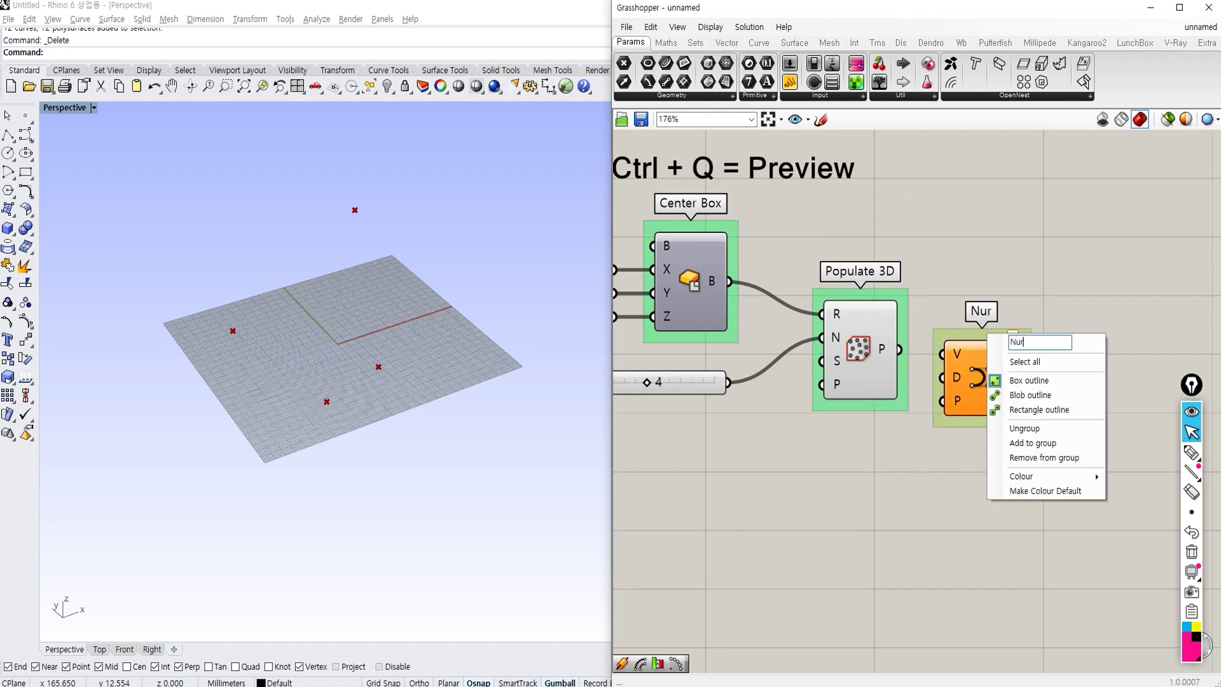
{"action": "key", "text": "Return"}
{"action": "right_click_drag", "start_coordinate": [507, 379], "coordinate": [349, 351]}
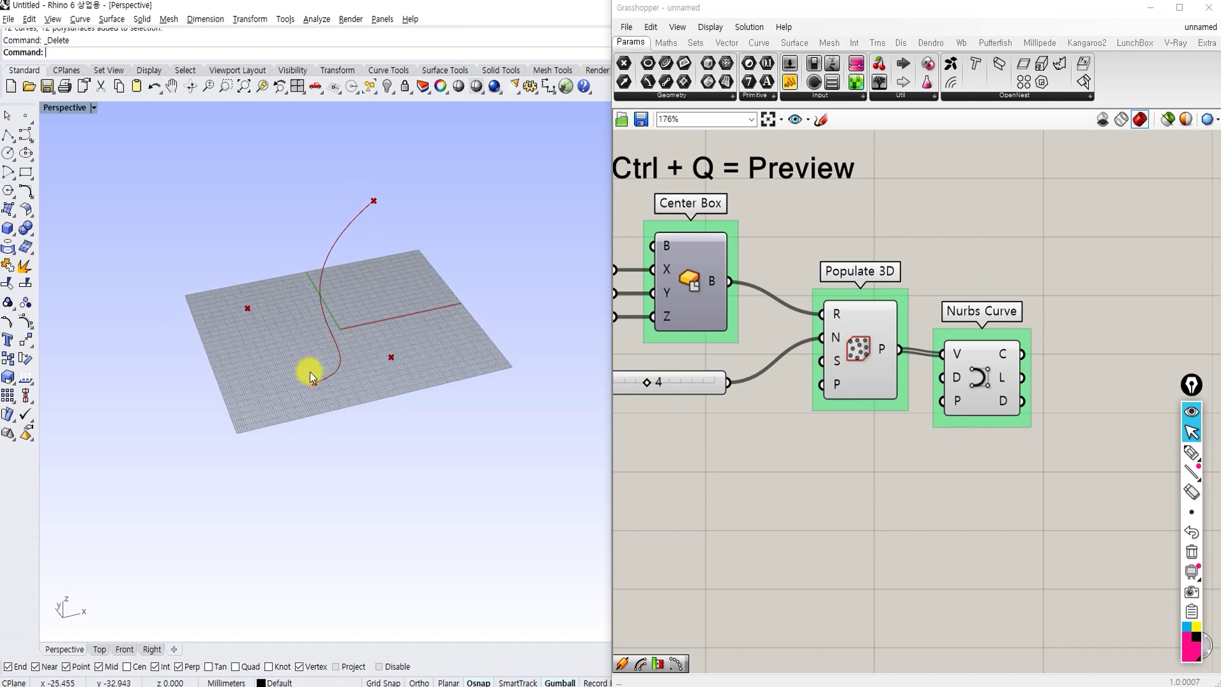
Bake the Nurbs Curve with the default attributes and select the baked curve to examine its control points
{"action": "left_click_drag", "start_coordinate": [983, 377], "coordinate": [978, 372]}
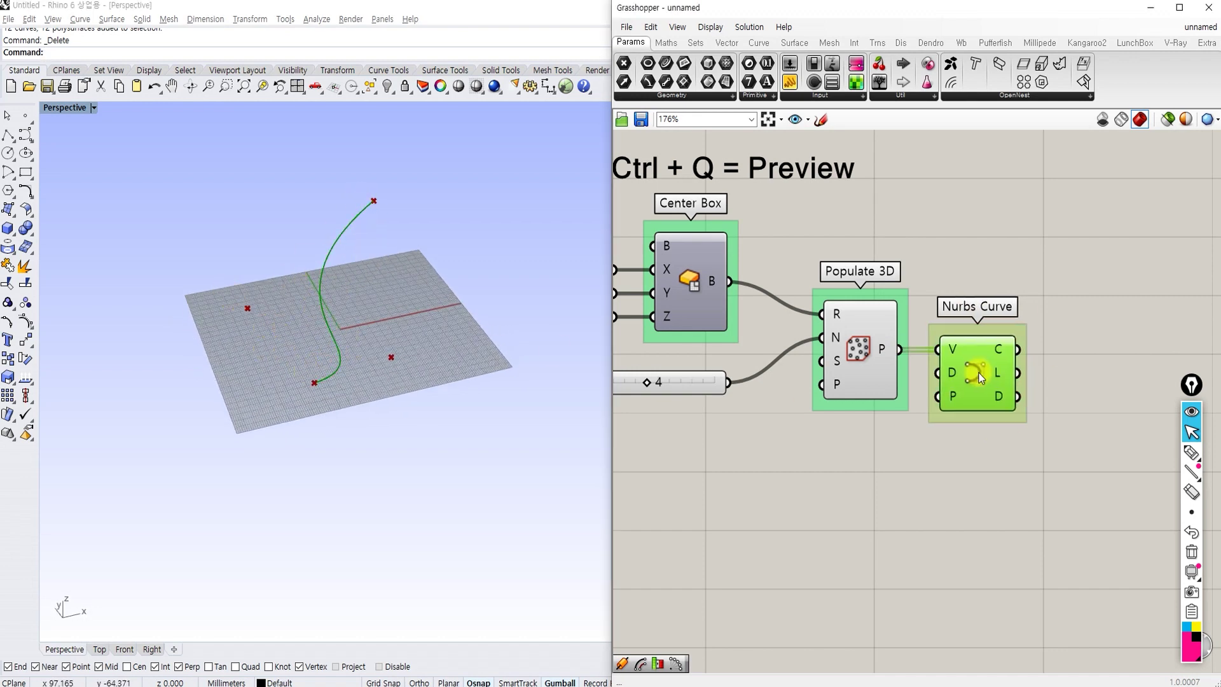
{"action": "right_click", "coordinate": [979, 371]}
{"action": "left_click", "coordinate": [1044, 426]}
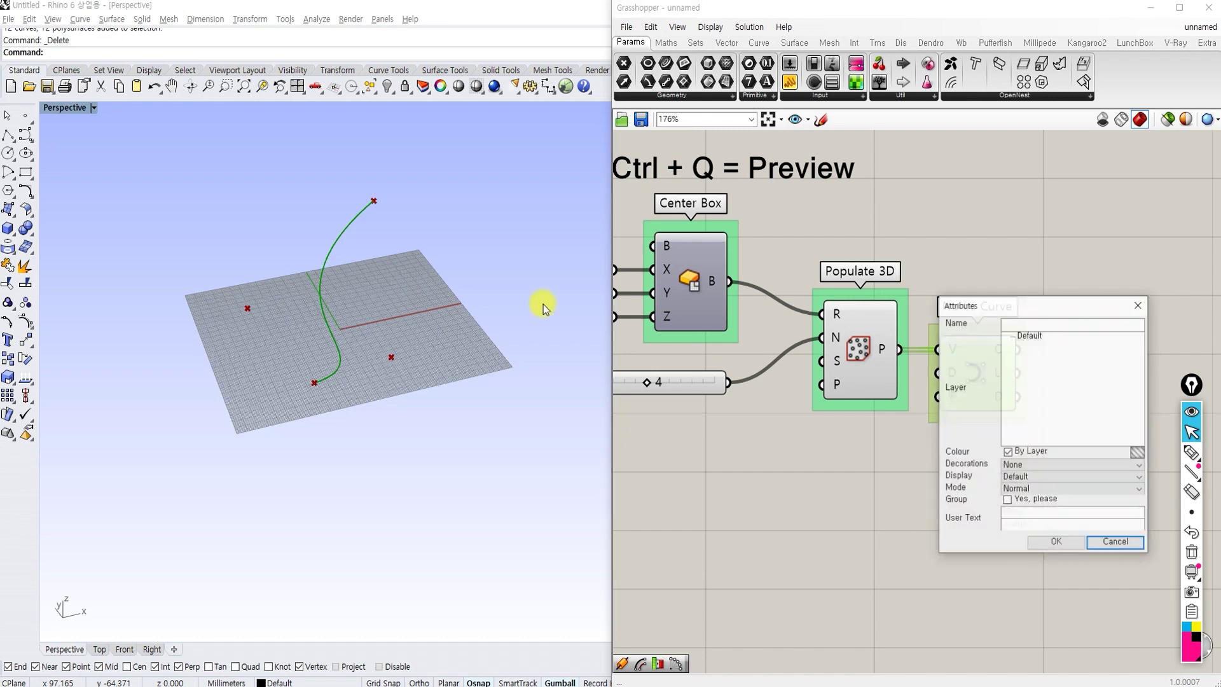
{"action": "left_click", "coordinate": [1051, 539]}
{"action": "left_click", "coordinate": [339, 353]}
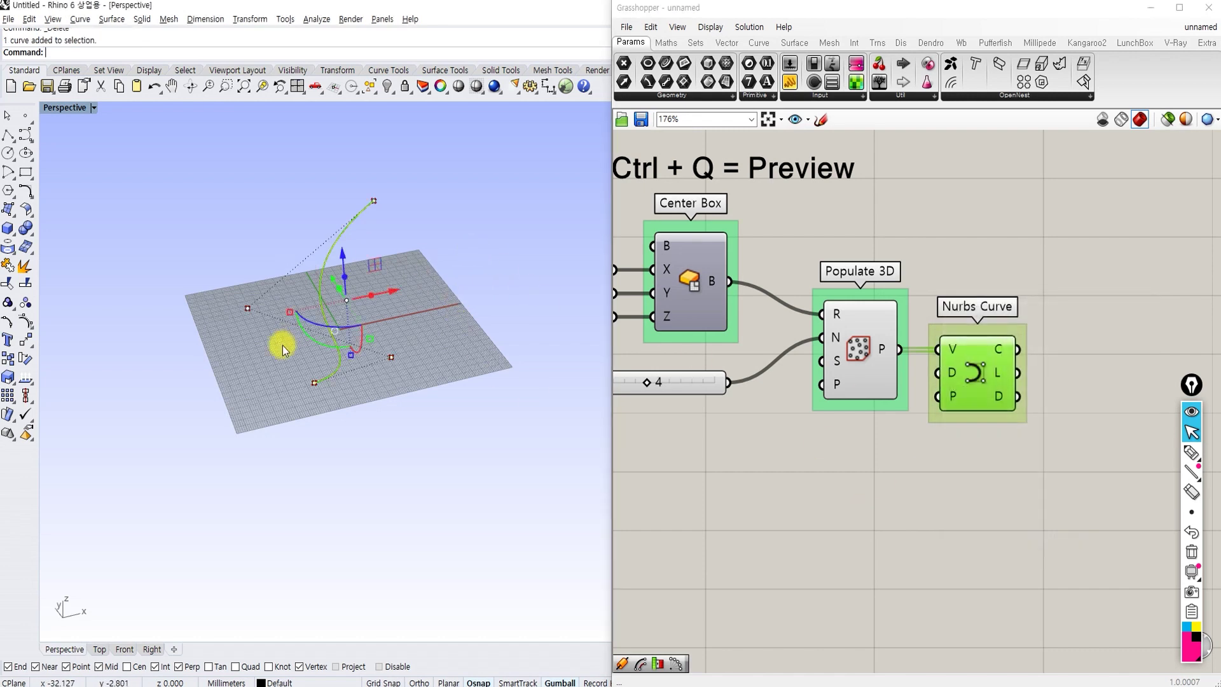
{"action": "right_click_drag", "start_coordinate": [327, 341], "coordinate": [345, 358], "text": "shift"}
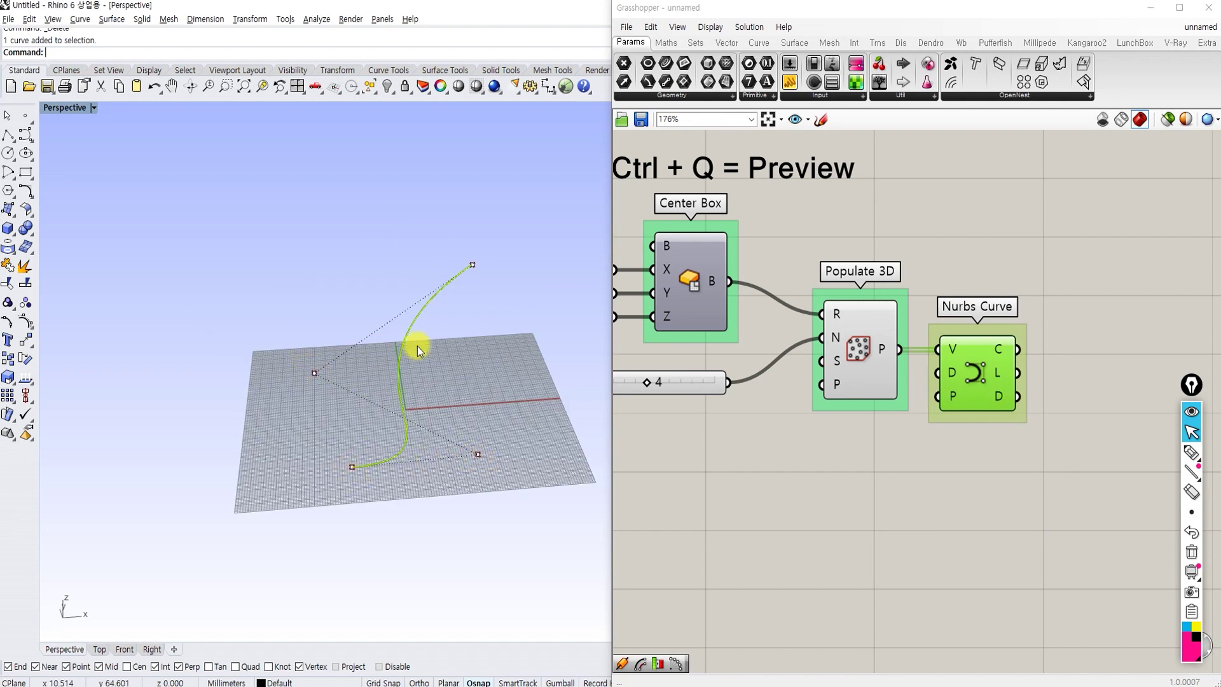
Delete the baked curve from the Rhino viewport
{"action": "left_click", "coordinate": [372, 394]}
{"action": "left_click", "coordinate": [398, 387]}
{"action": "left_click_drag", "start_coordinate": [398, 388], "coordinate": [300, 428]}
{"action": "key", "text": "Delete"}
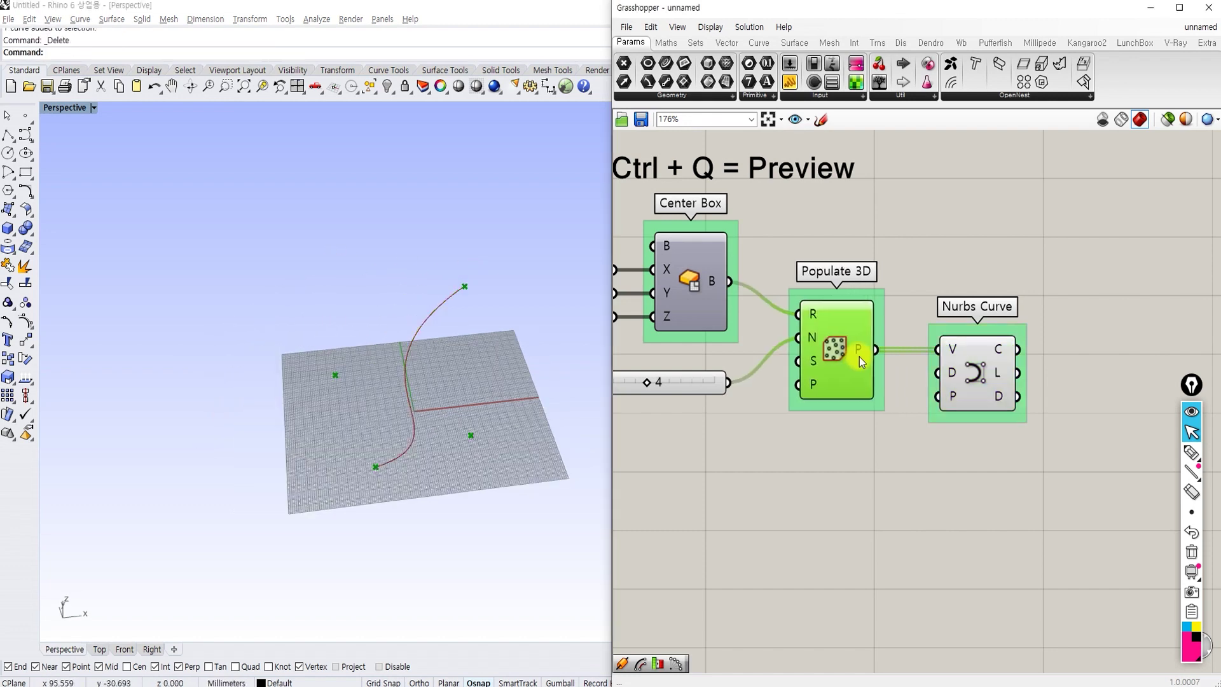
Place a Polar Array component beside Nurbs Curve in a group labelled "Polar Array"
{"action": "left_click", "coordinate": [902, 411]}
{"action": "scroll", "coordinate": [903, 411], "scroll_direction": "down", "scroll_amount": 1}
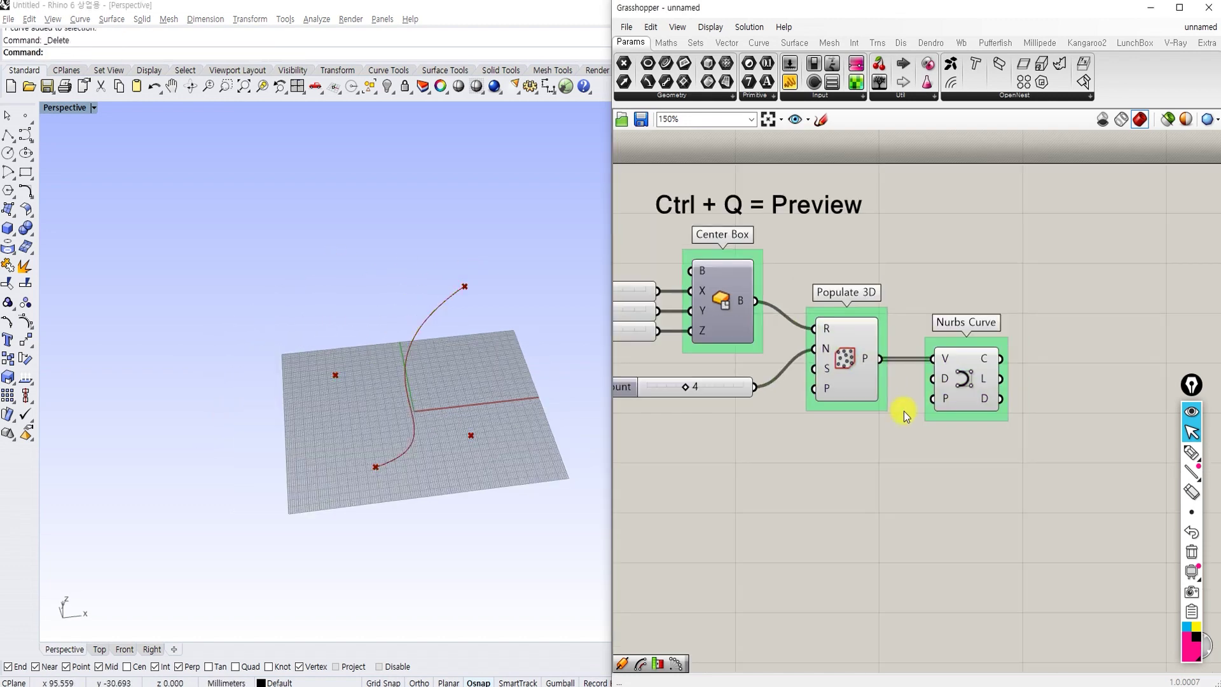
{"action": "right_click_drag", "start_coordinate": [856, 368], "coordinate": [839, 354]}
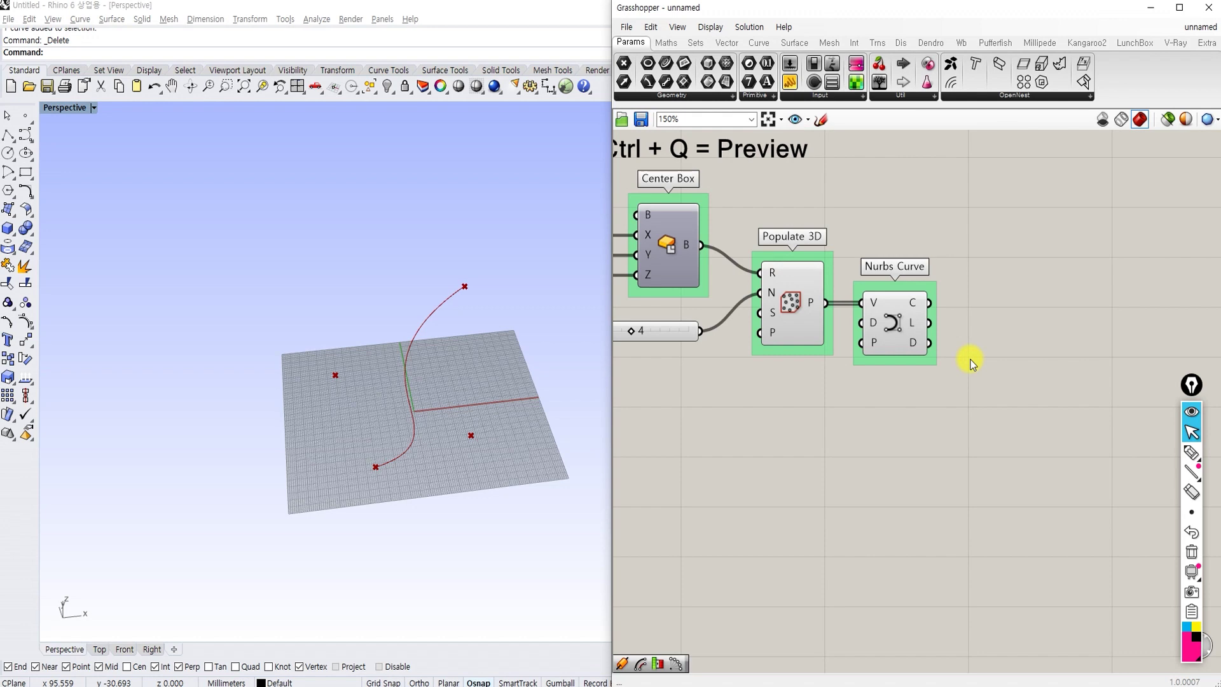
{"action": "right_click_drag", "start_coordinate": [990, 372], "coordinate": [960, 370]}
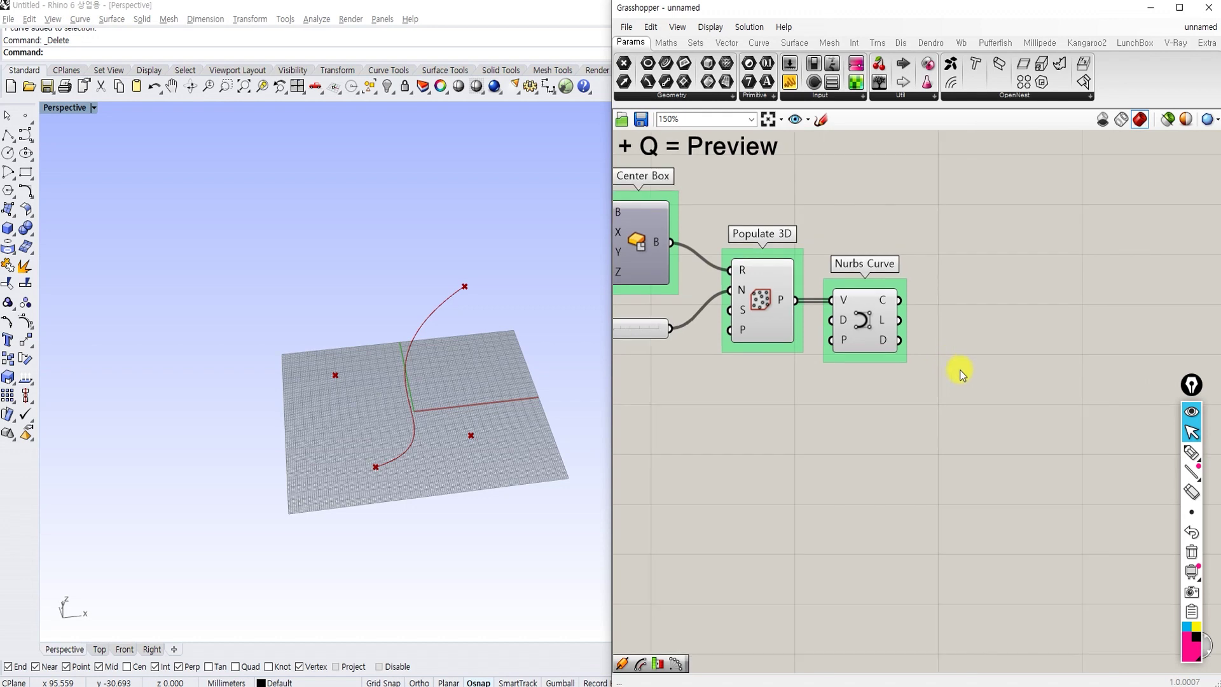
{"action": "double_click", "coordinate": [971, 375]}
{"action": "type", "text": "polar"}
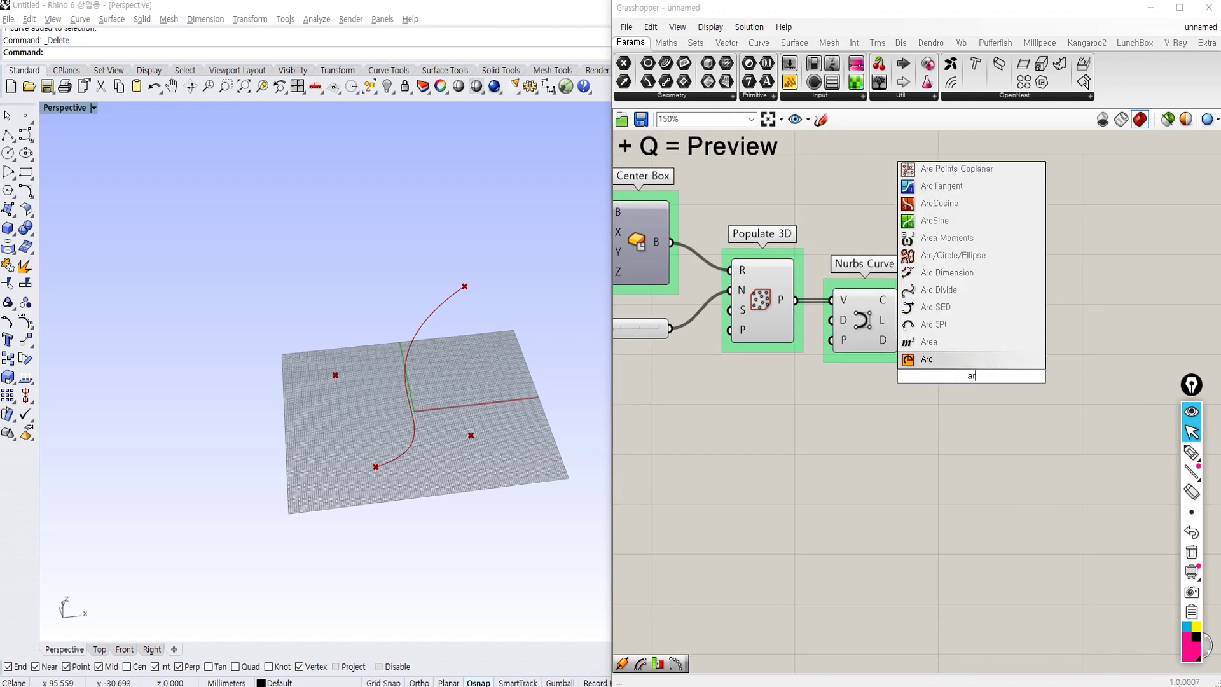
{"action": "key", "text": "Return"}
{"action": "key", "text": "ctrl+g"}
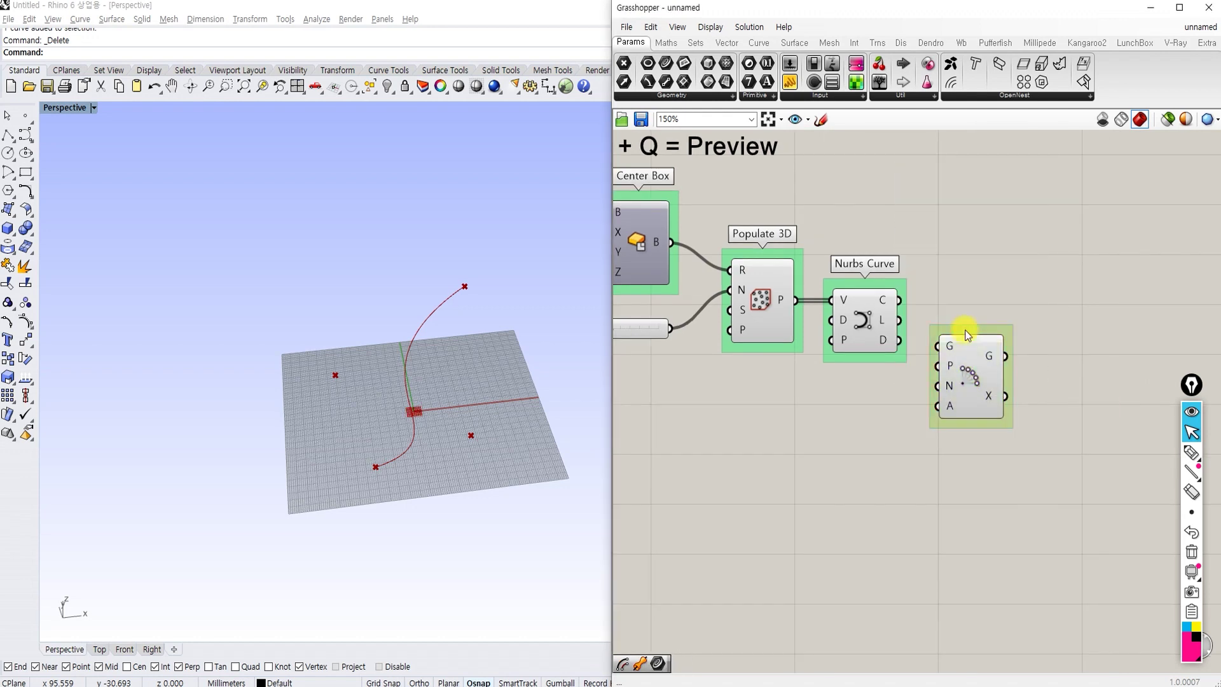
{"action": "right_click", "coordinate": [965, 331]}
{"action": "type", "text": "Polar Array"}
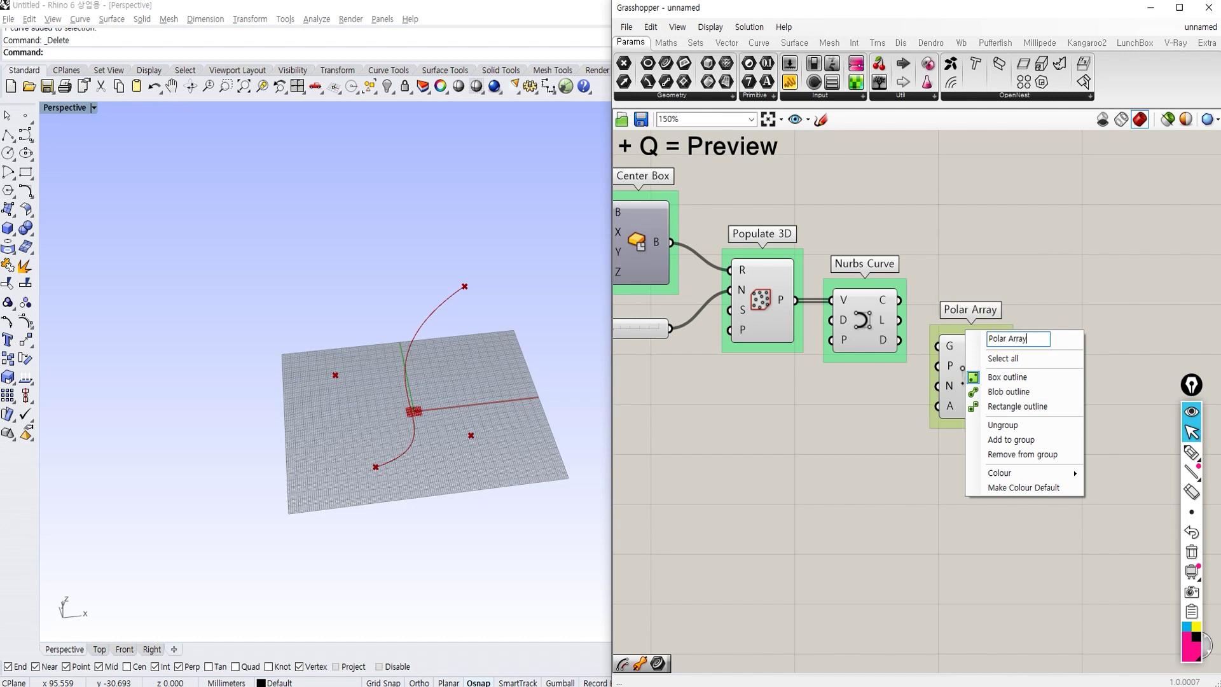
{"action": "key", "text": "Return"}
Place a Pipe component beside Polar Array in a group labelled "Pipe"
{"action": "double_click", "coordinate": [1070, 323]}
{"action": "type", "text": "pipe"}
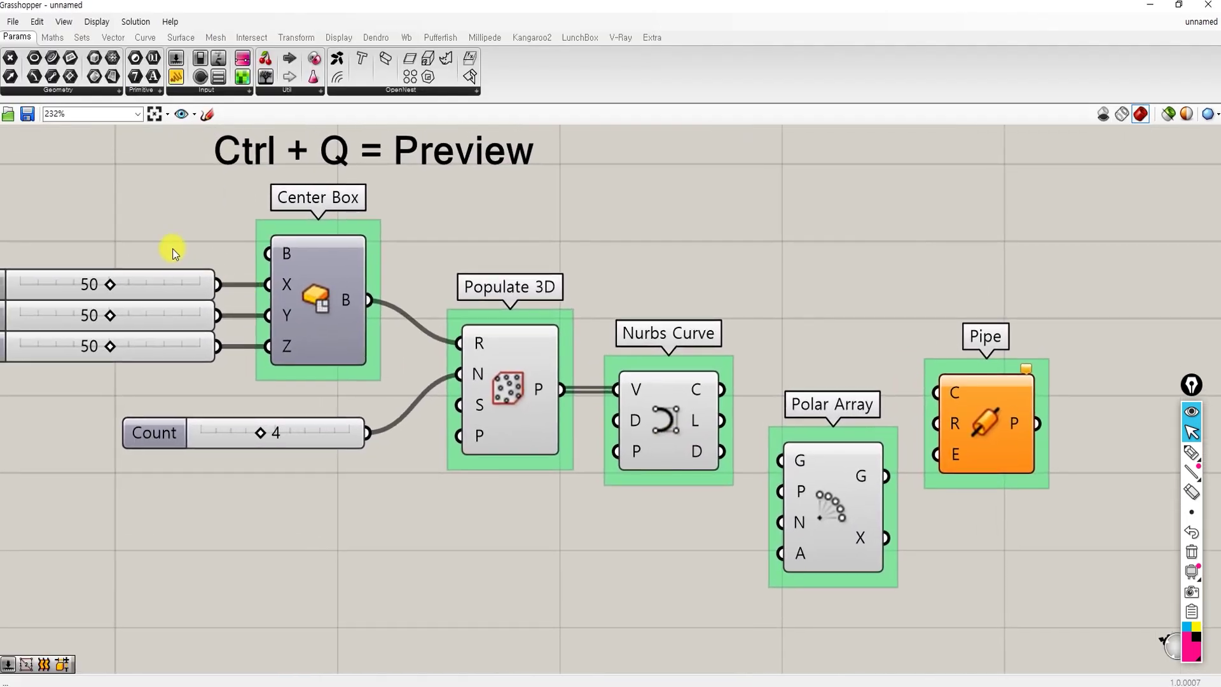
Select Center Box, Populate 3D, the count slider, Nurbs Curve, Polar Array and Pipe one after another to review the definition's sequence
{"action": "left_click", "coordinate": [303, 300]}
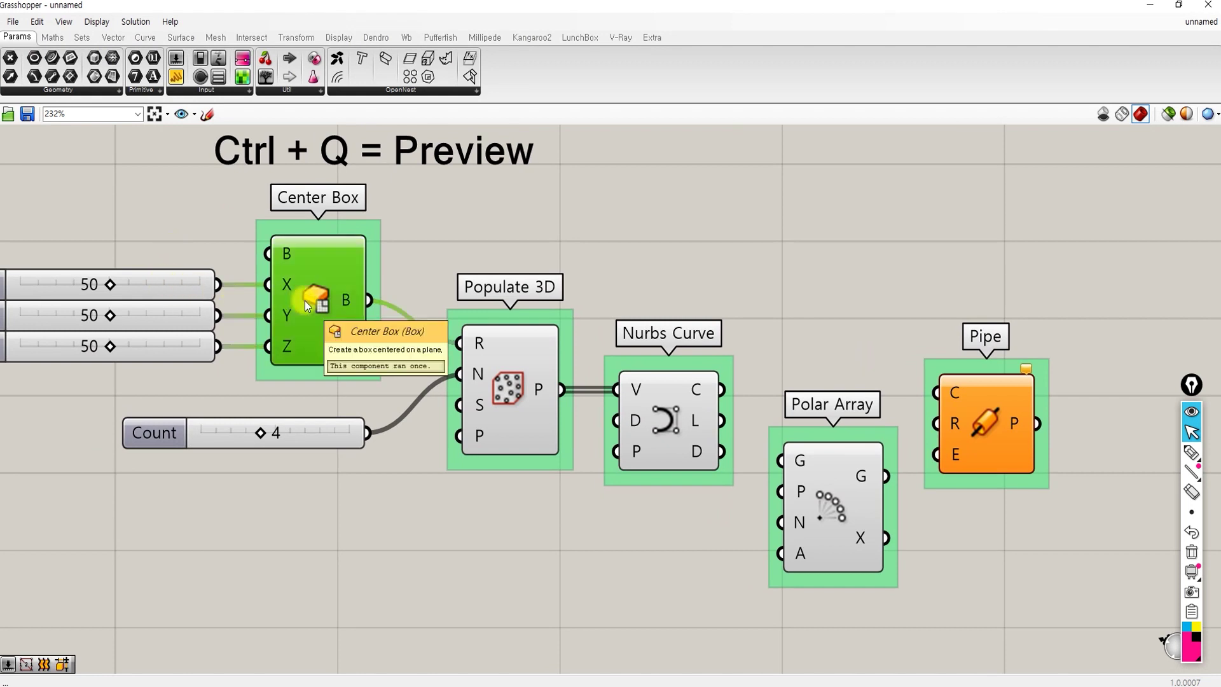
{"action": "left_click", "coordinate": [508, 384]}
{"action": "left_click", "coordinate": [320, 438]}
{"action": "left_click", "coordinate": [523, 403]}
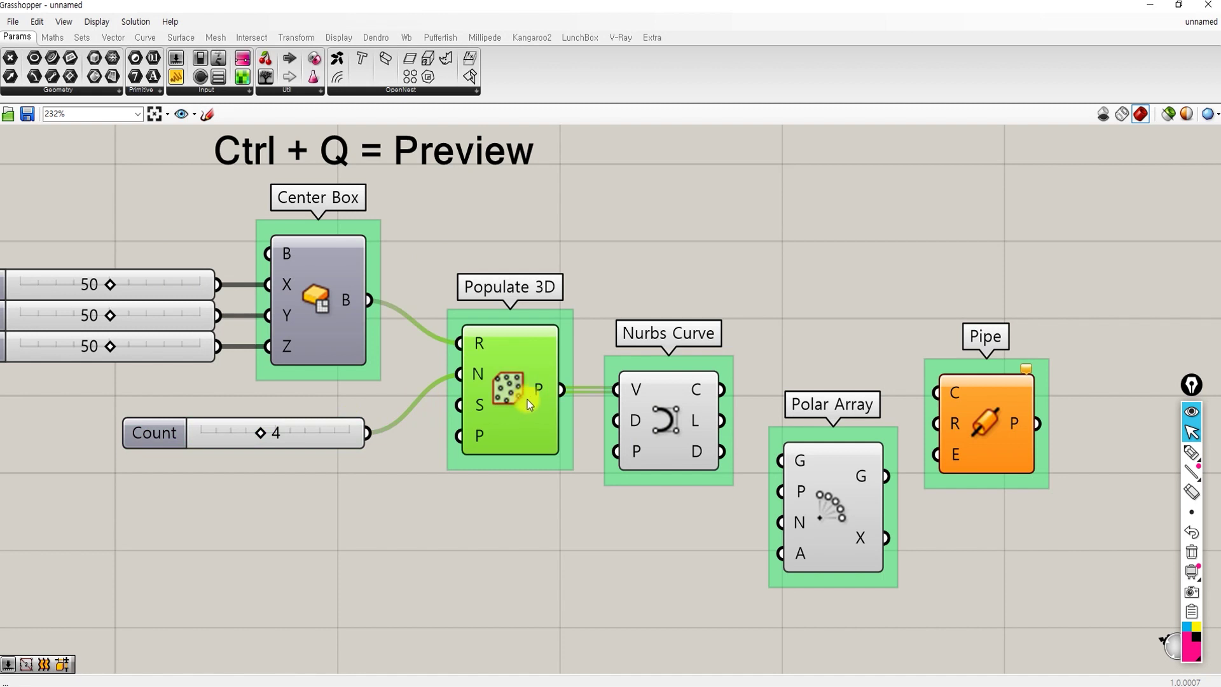
{"action": "left_click", "coordinate": [649, 396]}
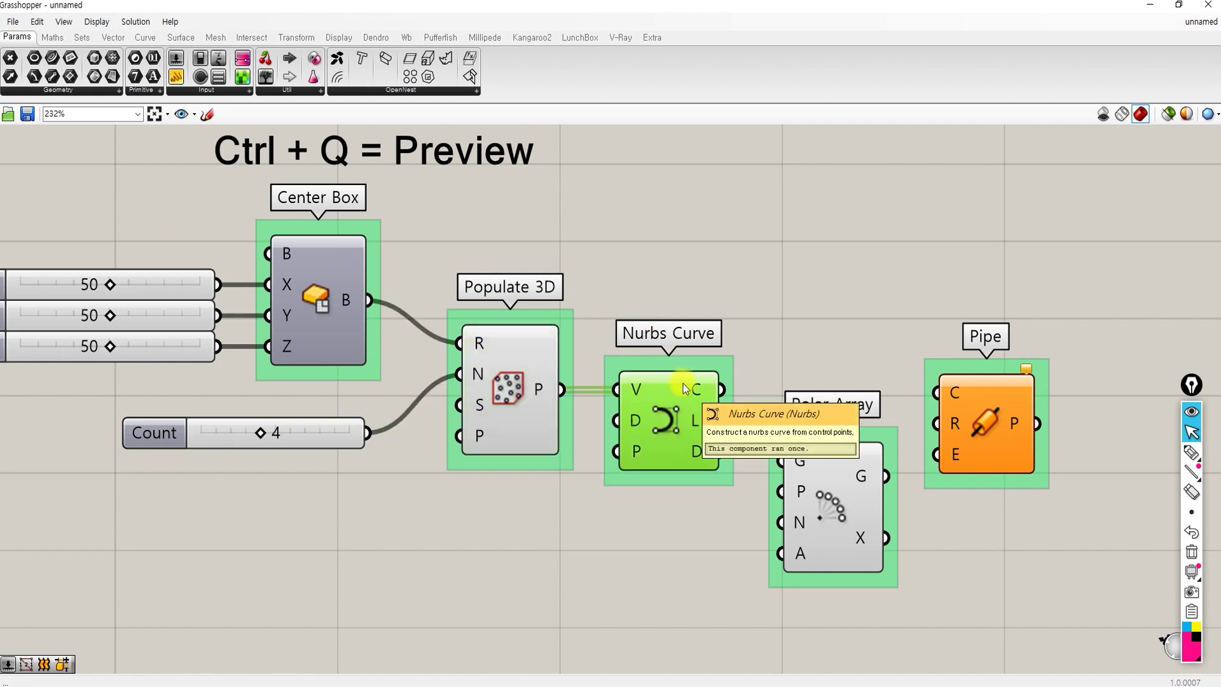
{"action": "left_click", "coordinate": [820, 470]}
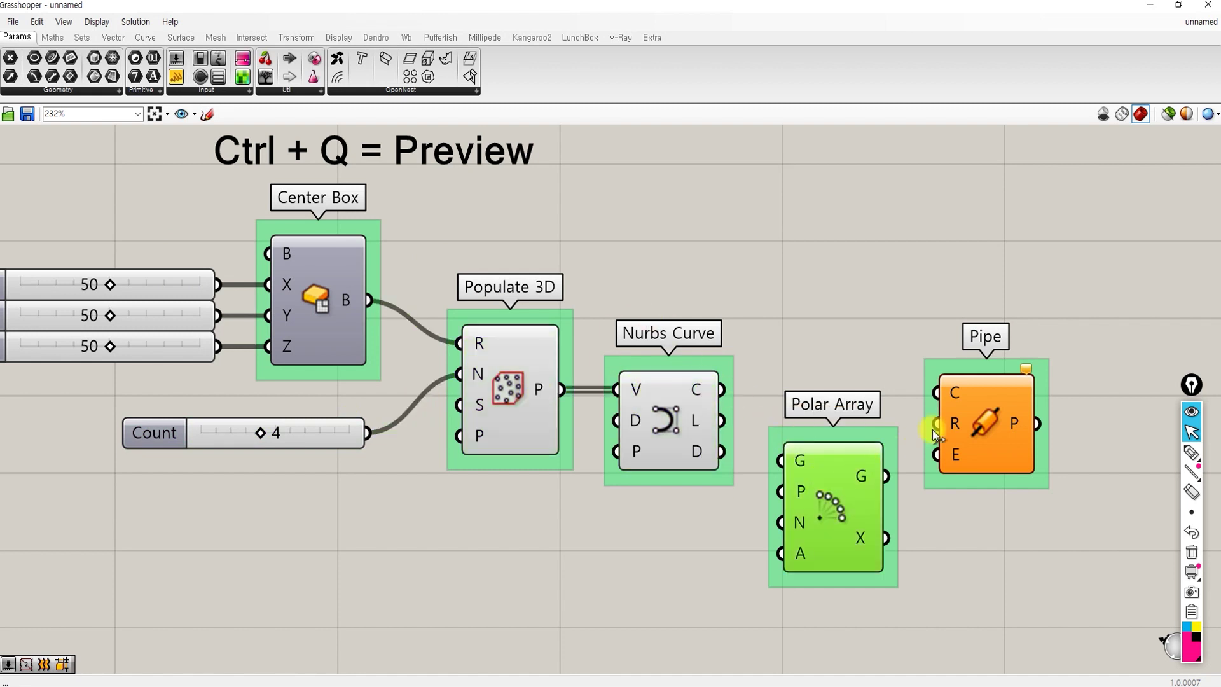
{"action": "left_click", "coordinate": [986, 416]}
{"action": "left_click", "coordinate": [914, 257]}
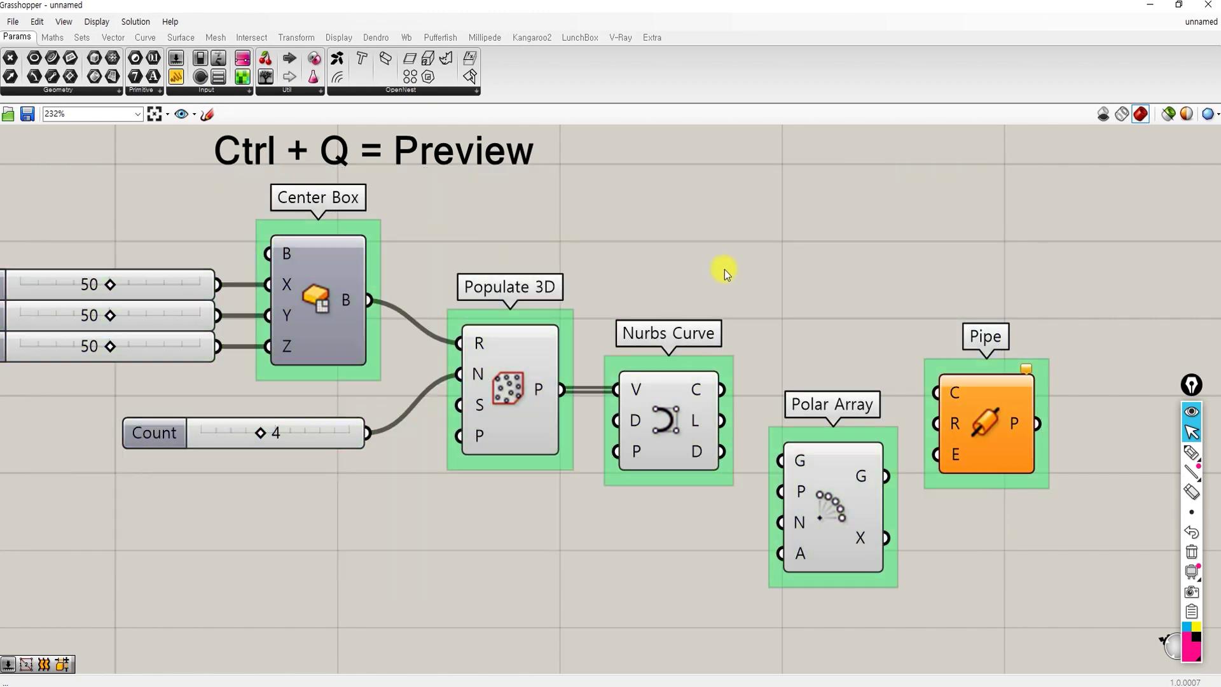
Restore the Grasshopper window beside the Rhino viewport and connect the Nurbs Curve C output to the Polar Array G input
{"action": "double_click", "coordinate": [730, 8]}
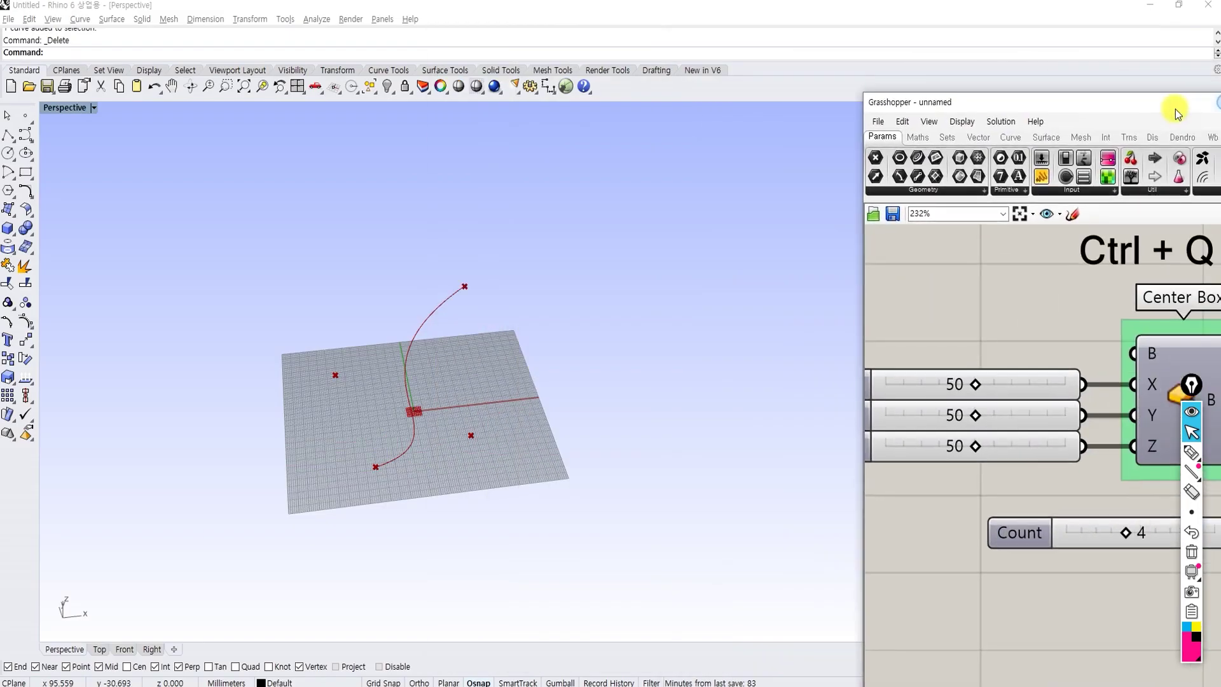
{"action": "left_click_drag", "start_coordinate": [1212, 93], "coordinate": [1220, 93]}
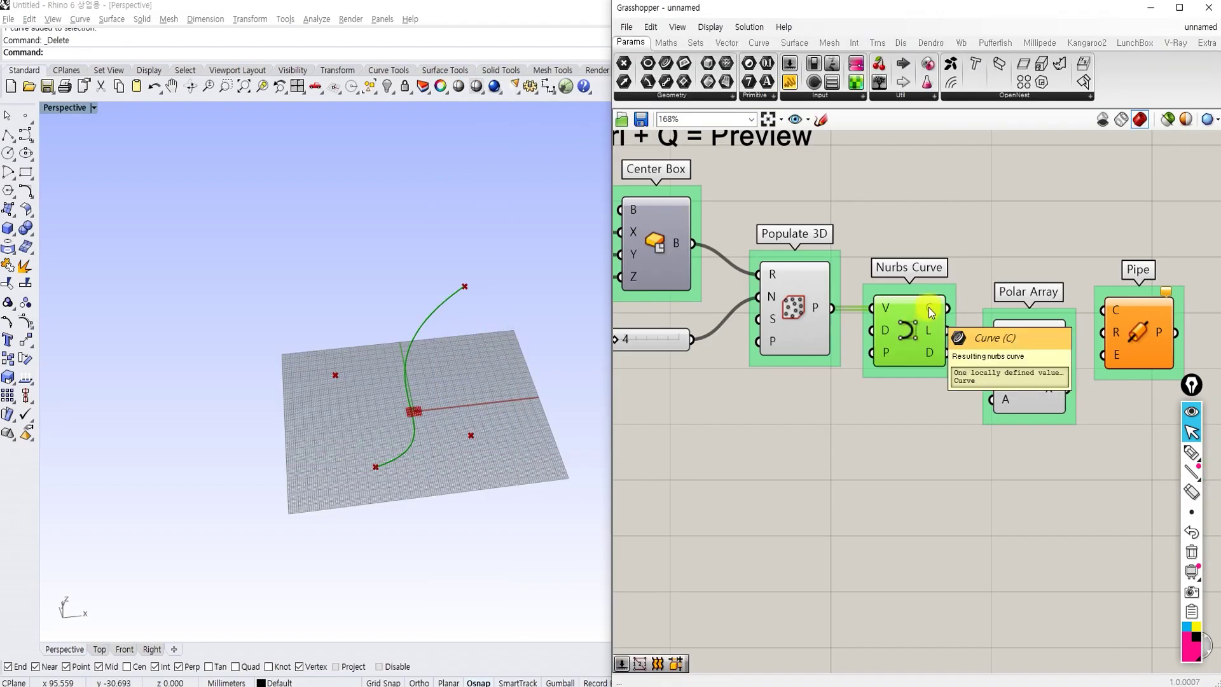
{"action": "left_click_drag", "start_coordinate": [929, 311], "coordinate": [1003, 346]}
{"action": "left_click", "coordinate": [938, 410]}
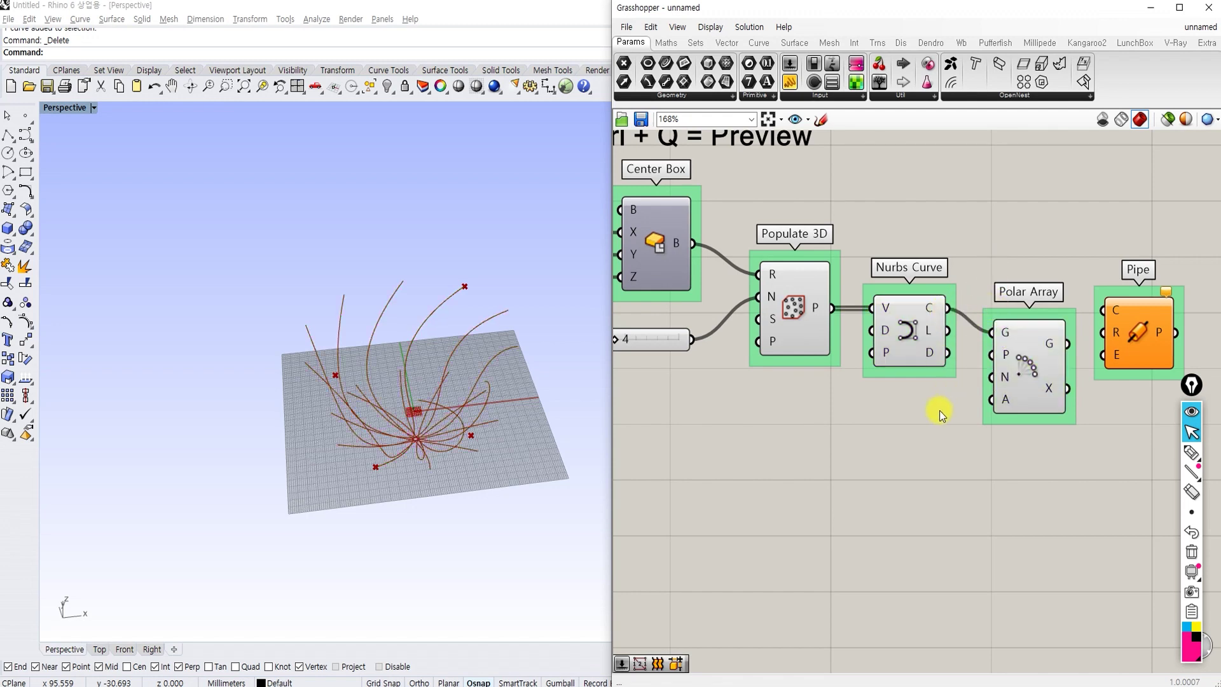
Add a number slider set to 12 and connect it to the N (count) input of Polar Array
{"action": "double_click", "coordinate": [807, 430]}
{"action": "type", "text": "12"}
{"action": "key", "text": "Return"}
{"action": "left_click_drag", "start_coordinate": [991, 377], "coordinate": [895, 427]}
{"action": "left_click_drag", "start_coordinate": [842, 426], "coordinate": [896, 418]}
{"action": "left_click", "coordinate": [902, 452]}
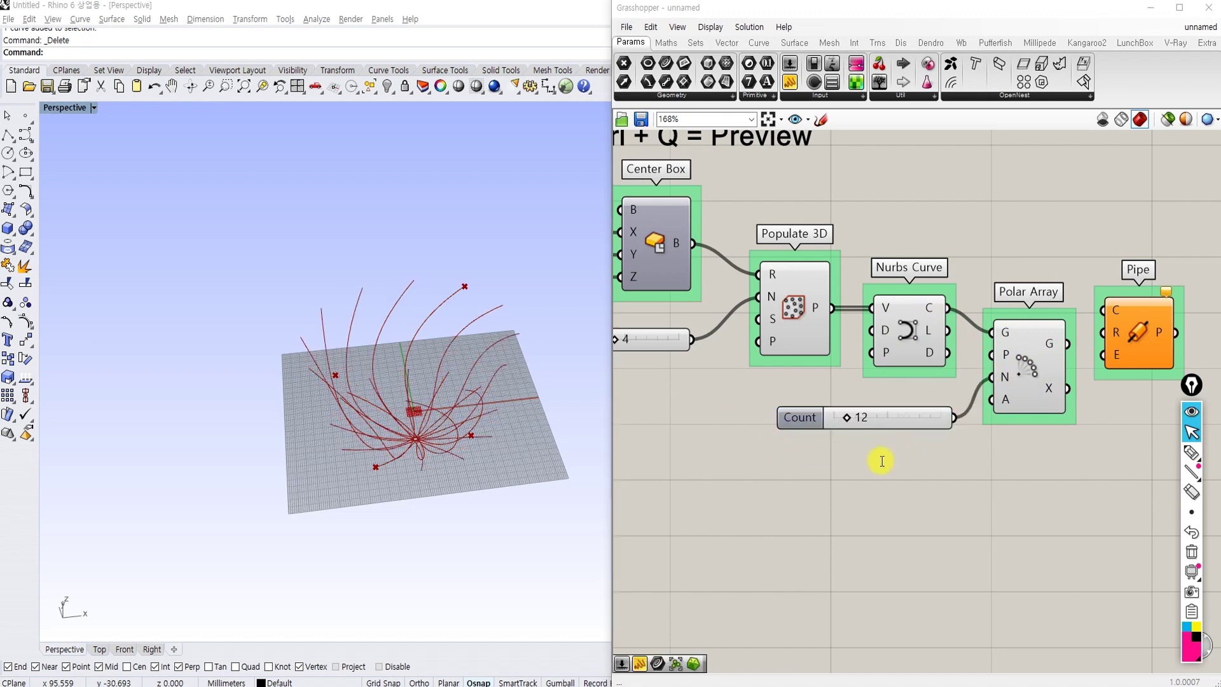
Move the Pipe component with its group lower and farther away from Polar Array
{"action": "right_click_drag", "start_coordinate": [991, 460], "coordinate": [957, 462]}
{"action": "left_click_drag", "start_coordinate": [988, 396], "coordinate": [998, 397]}
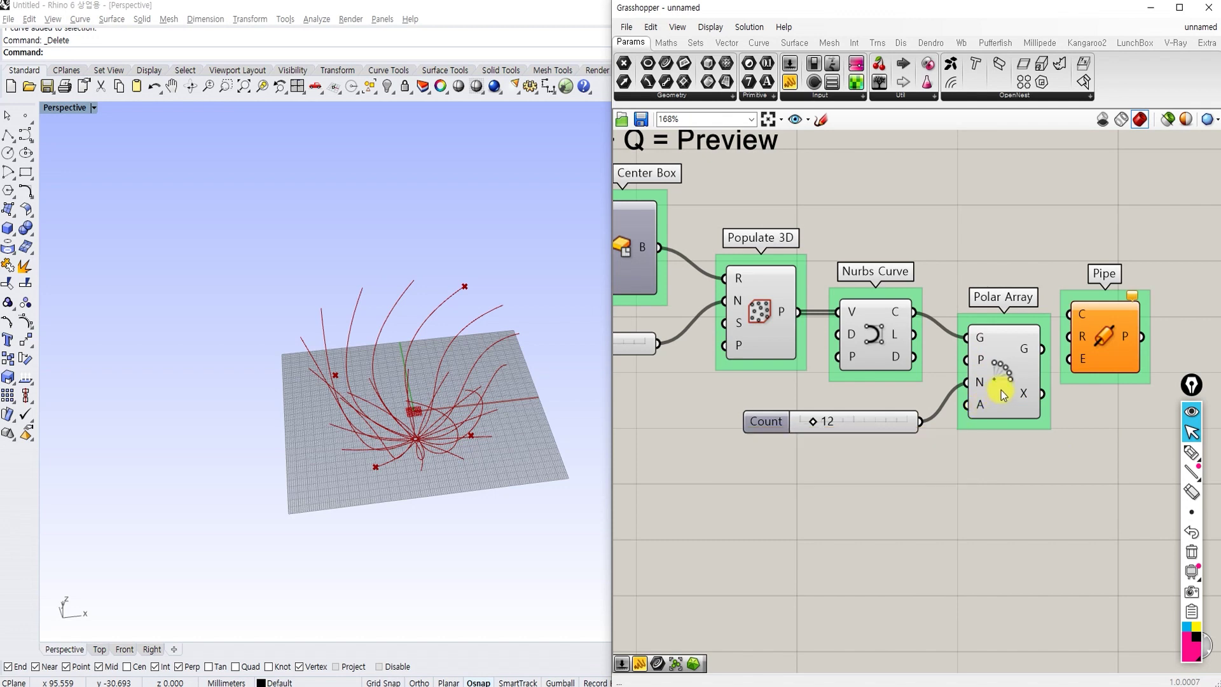
{"action": "scroll", "coordinate": [1002, 433], "scroll_direction": "down", "scroll_amount": 1}
{"action": "right_click_drag", "start_coordinate": [1007, 451], "coordinate": [992, 427]}
{"action": "scroll", "coordinate": [983, 392], "scroll_direction": "up", "scroll_amount": 1}
{"action": "left_click_drag", "start_coordinate": [1093, 337], "coordinate": [1135, 409]}
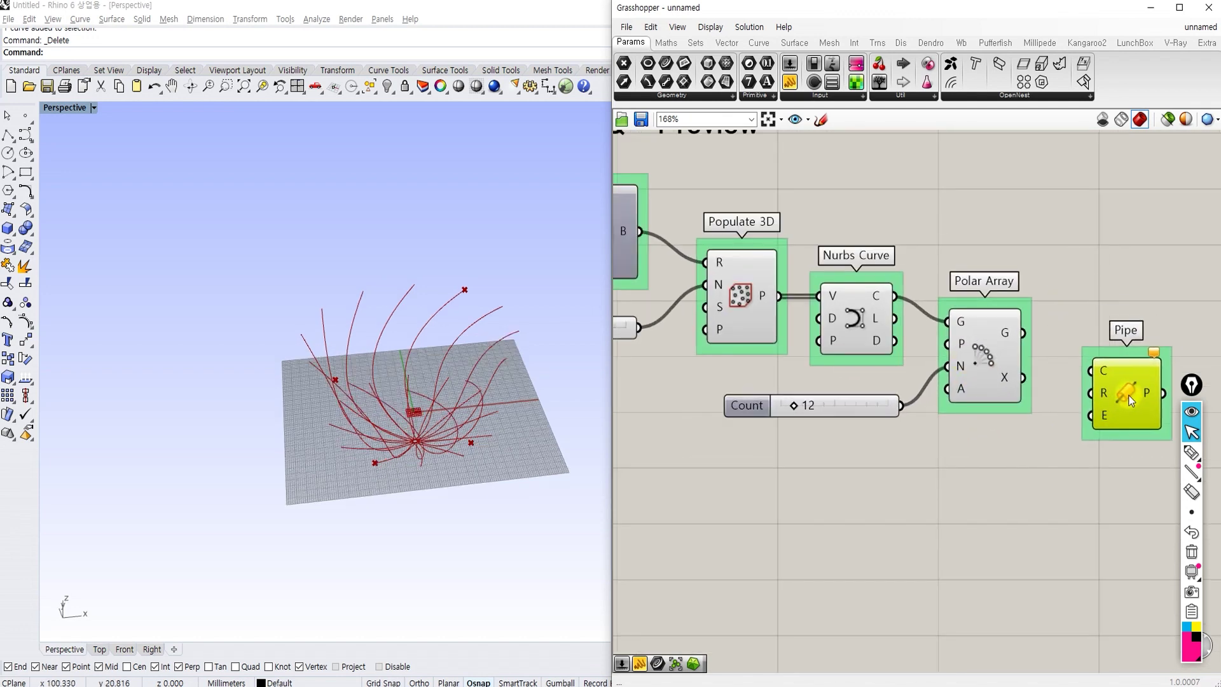
Connect the Polar Array G output to Pipe's C input, feed its R input a 2.3 Radius slider, and shift Pipe slightly away
{"action": "left_click_drag", "start_coordinate": [1023, 333], "coordinate": [1090, 371]}
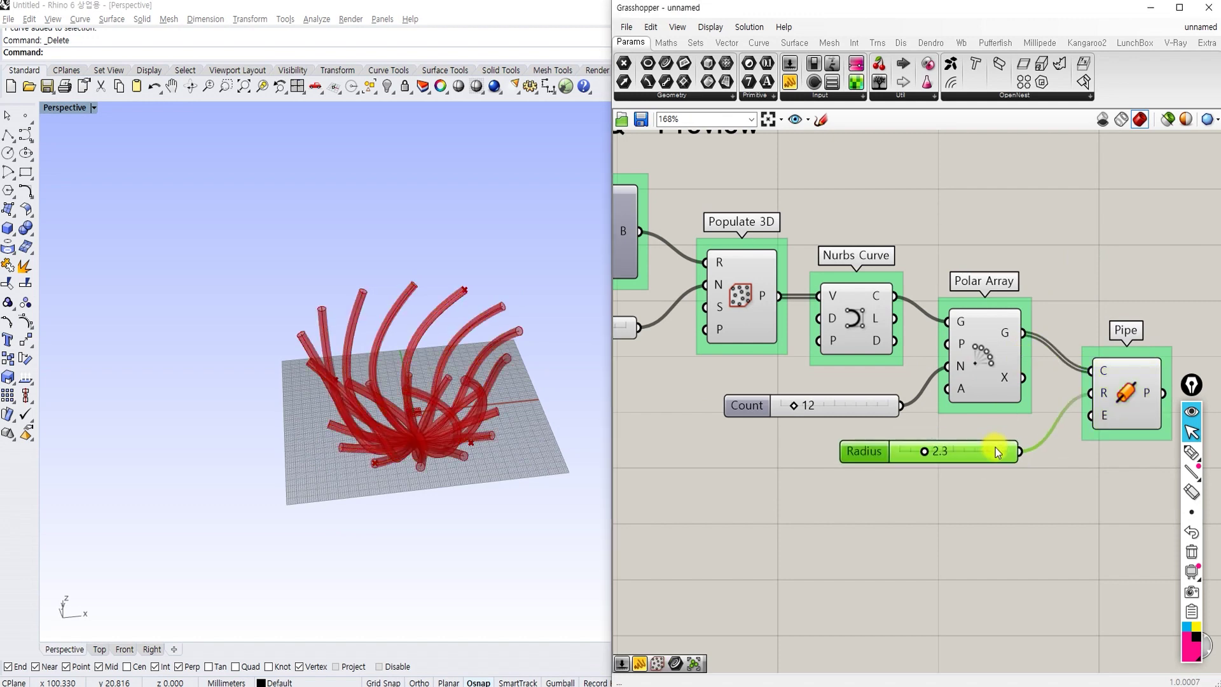
{"action": "left_click", "coordinate": [921, 471]}
{"action": "left_click_drag", "start_coordinate": [1115, 400], "coordinate": [1123, 406]}
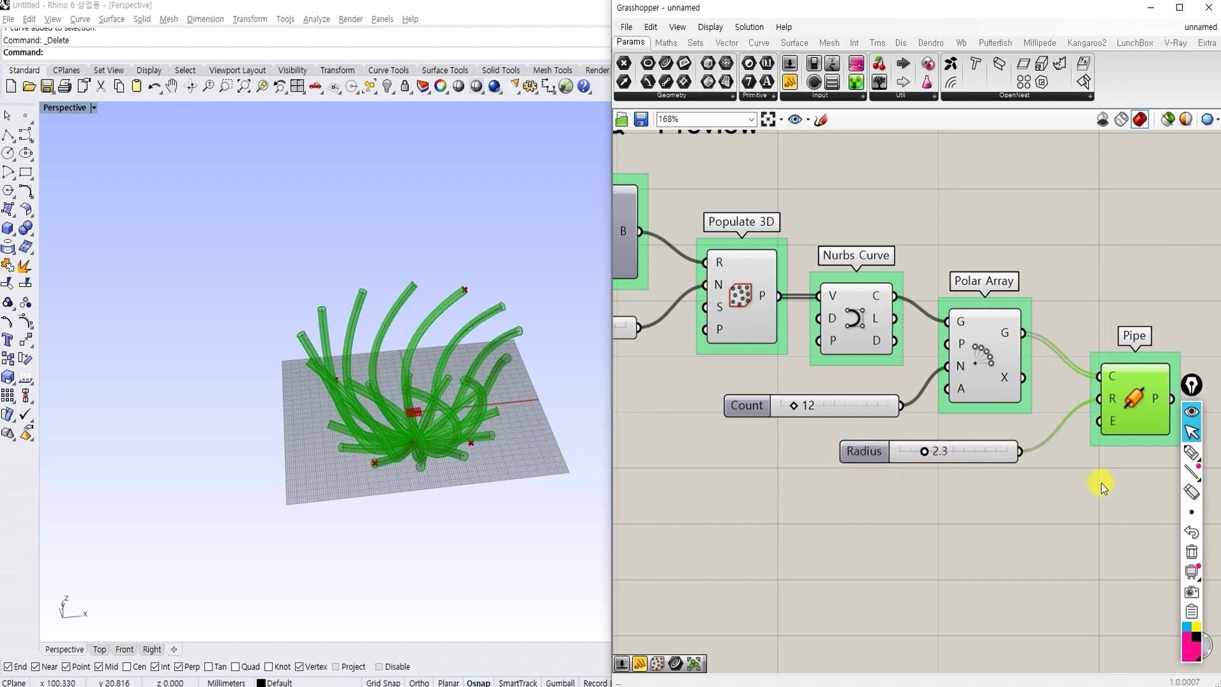
Place the Grasshopper window beside the Rhino viewport and examine the ends of the pipes up close
{"action": "left_click", "coordinate": [733, 464]}
{"action": "right_click_drag", "start_coordinate": [460, 381], "coordinate": [458, 441]}
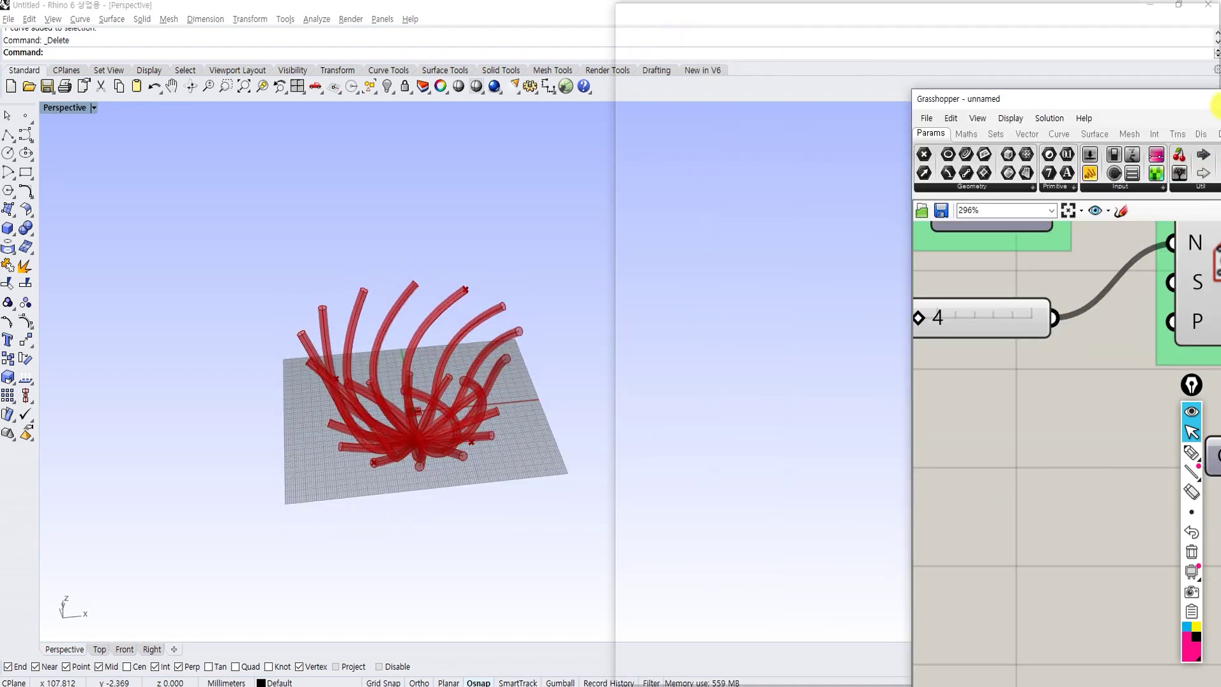
{"action": "left_click_drag", "start_coordinate": [1212, 108], "coordinate": [1219, 105]}
{"action": "scroll", "coordinate": [1038, 200], "scroll_direction": "down", "scroll_amount": 5}
{"action": "right_click_drag", "start_coordinate": [1037, 199], "coordinate": [696, 223]}
{"action": "scroll", "coordinate": [455, 326], "scroll_direction": "up", "scroll_amount": 5}
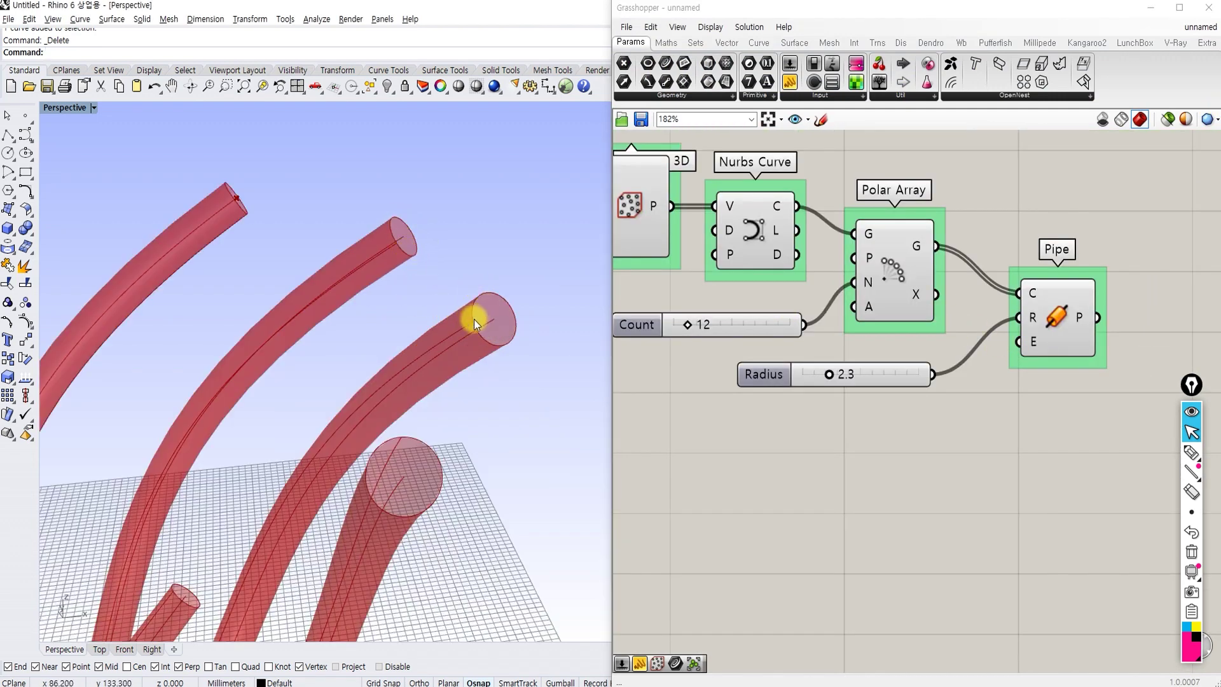
{"action": "scroll", "coordinate": [260, 294], "scroll_direction": "down", "scroll_amount": 2}
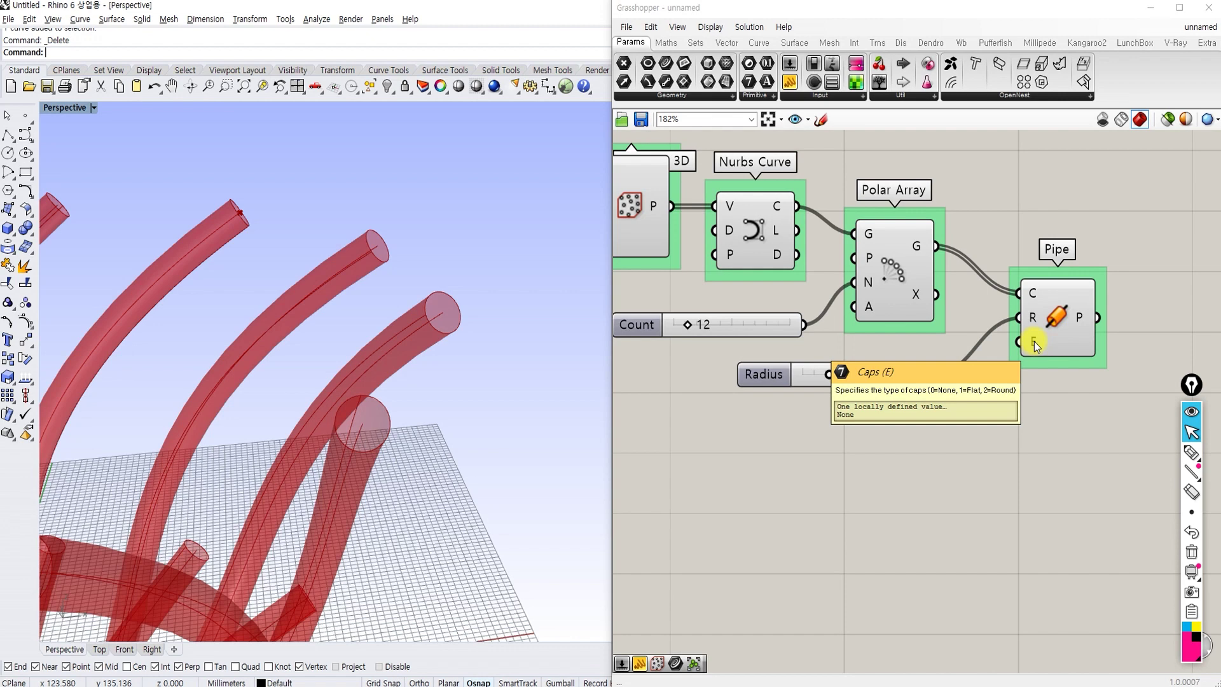
Set the Caps (E) input of the Pipe component to Round
{"action": "key", "text": "ctrl+shift+3"}
{"action": "key", "text": "ctrl+shift+h"}
{"action": "right_click", "coordinate": [1033, 347]}
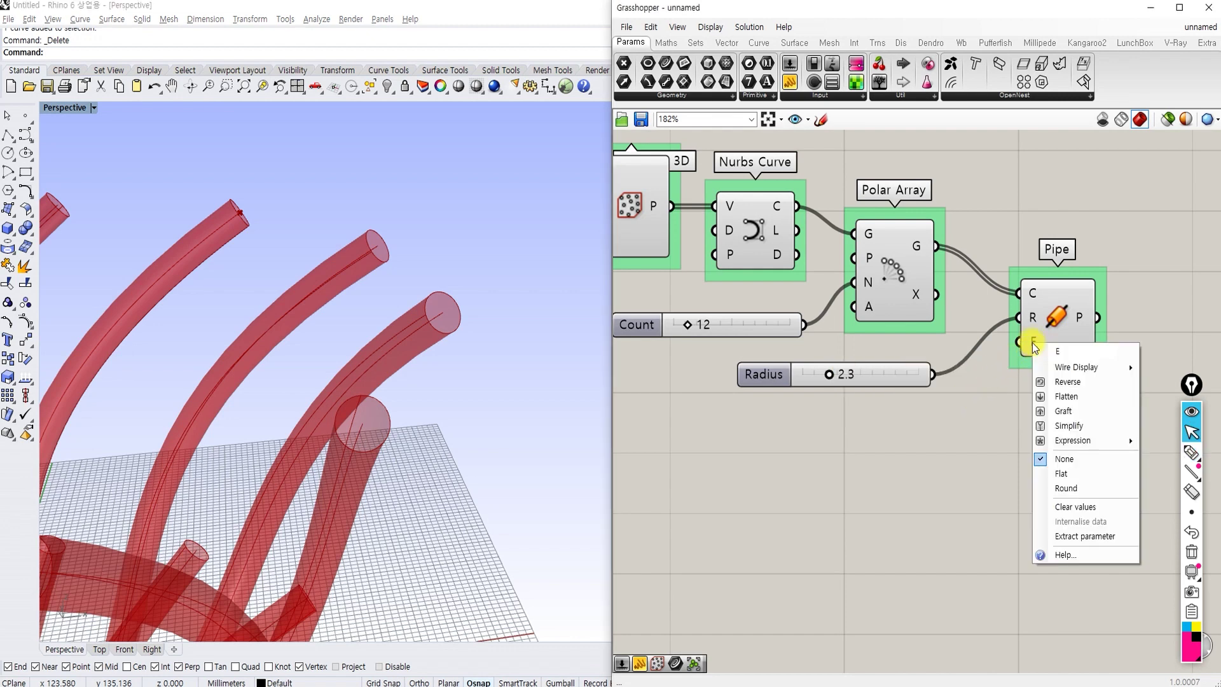
{"action": "key", "text": "ctrl+shift+h"}
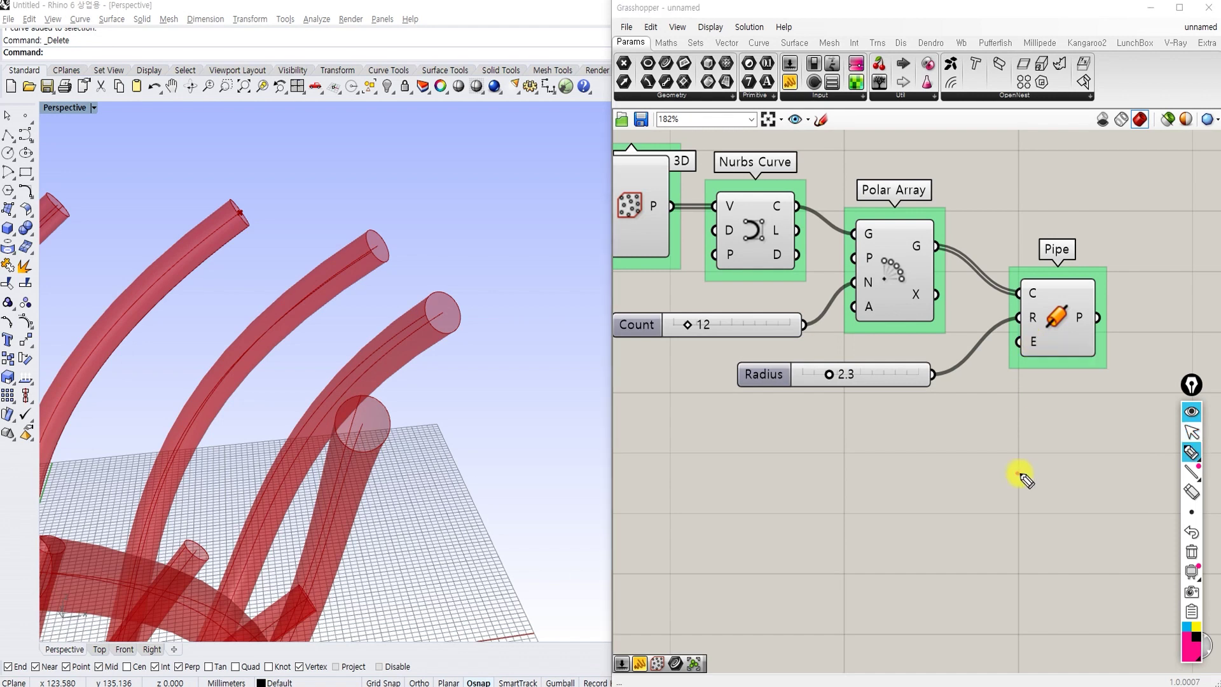
{"action": "left_click_drag", "start_coordinate": [1033, 480], "coordinate": [1017, 529]}
{"action": "key", "text": "ctrl+shift+5"}
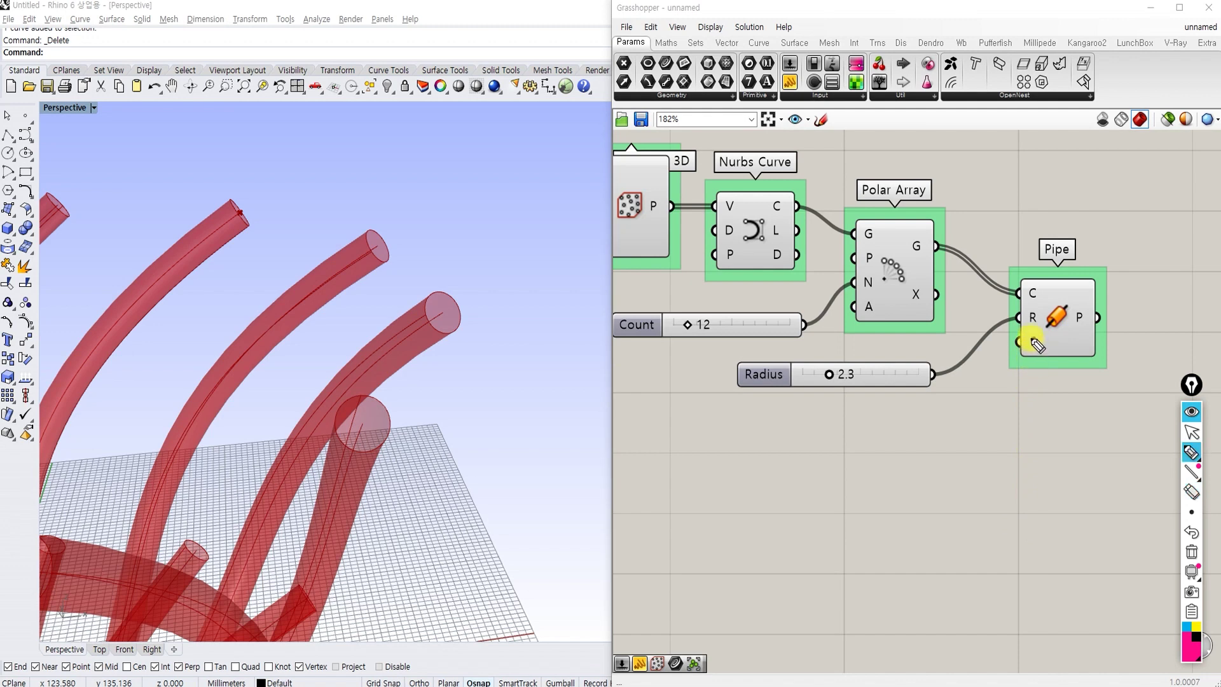
{"action": "key", "text": "ctrl+shift+e"}
{"action": "right_click", "coordinate": [1031, 344]}
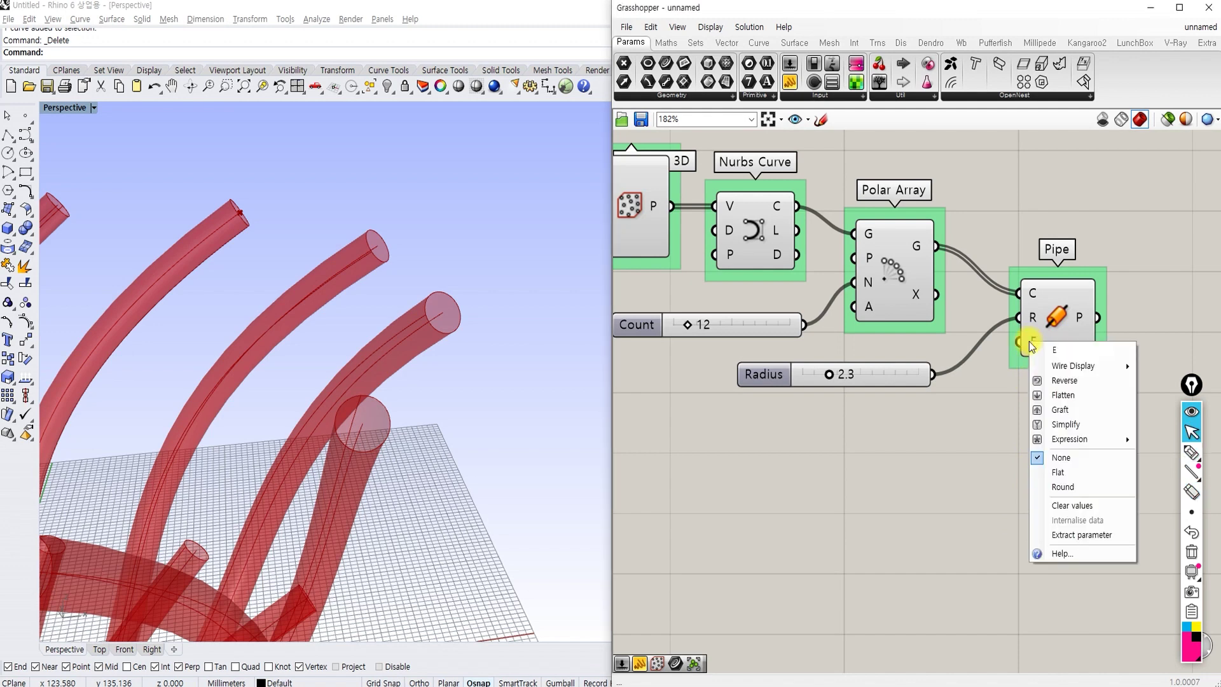
{"action": "left_click", "coordinate": [1082, 486]}
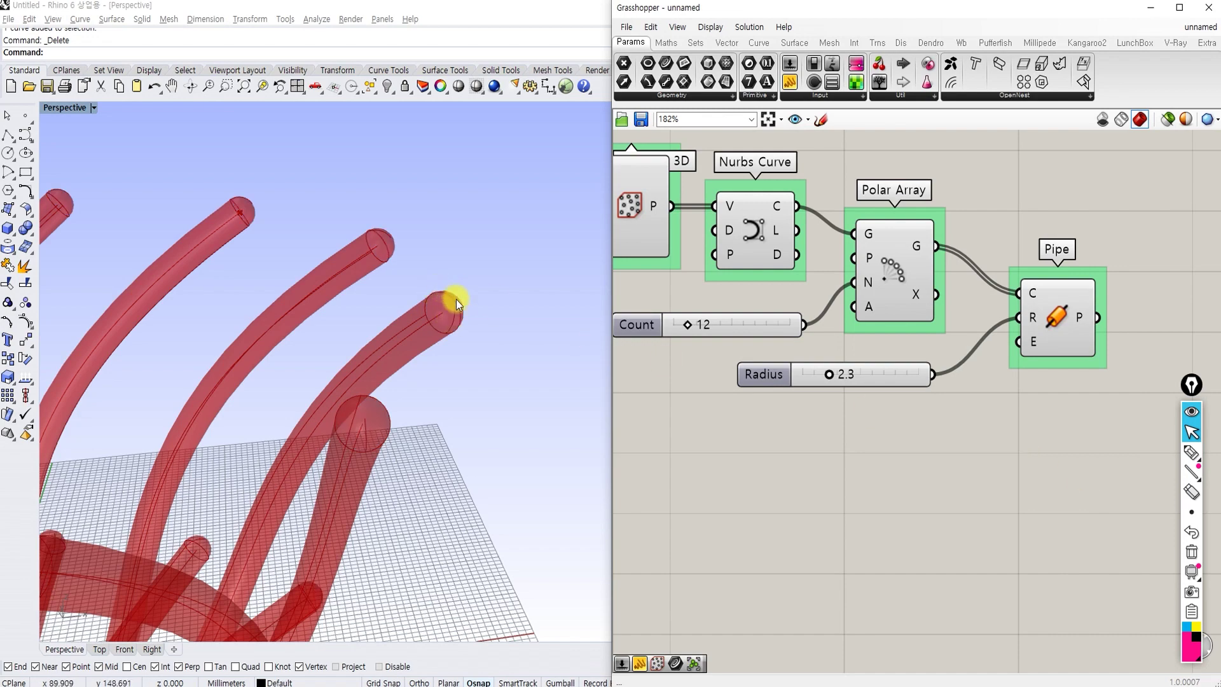
Examine the round-capped sculpture as a whole and the S (seed) input of Populate 3D
{"action": "scroll", "coordinate": [381, 356], "scroll_direction": "down", "scroll_amount": 4}
{"action": "right_click_drag", "start_coordinate": [381, 362], "coordinate": [309, 405]}
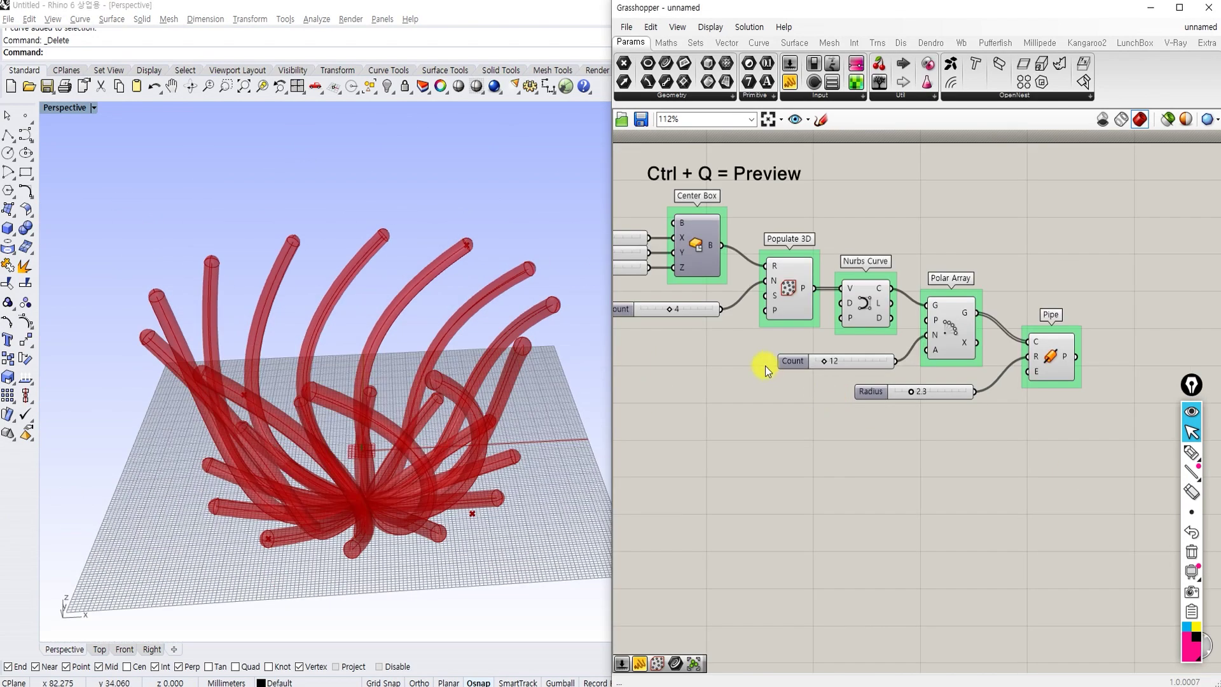
{"action": "right_click_drag", "start_coordinate": [765, 365], "coordinate": [803, 386]}
{"action": "scroll", "coordinate": [751, 380], "scroll_direction": "up", "scroll_amount": 2}
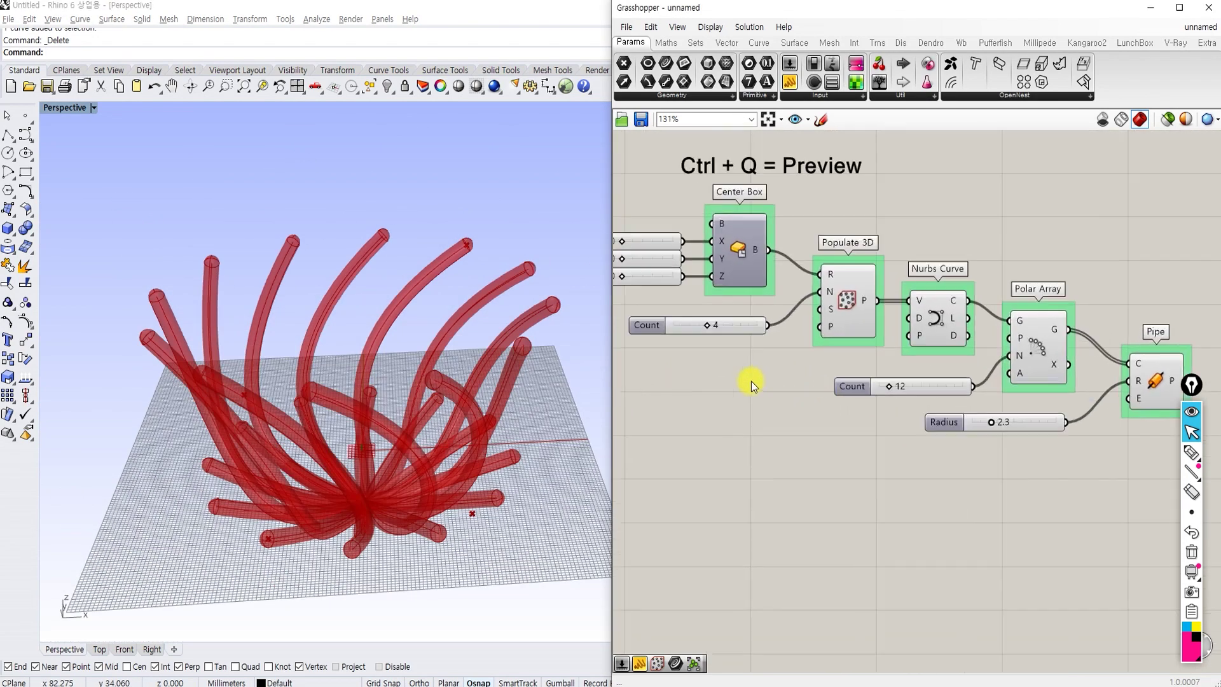
{"action": "left_click", "coordinate": [848, 317]}
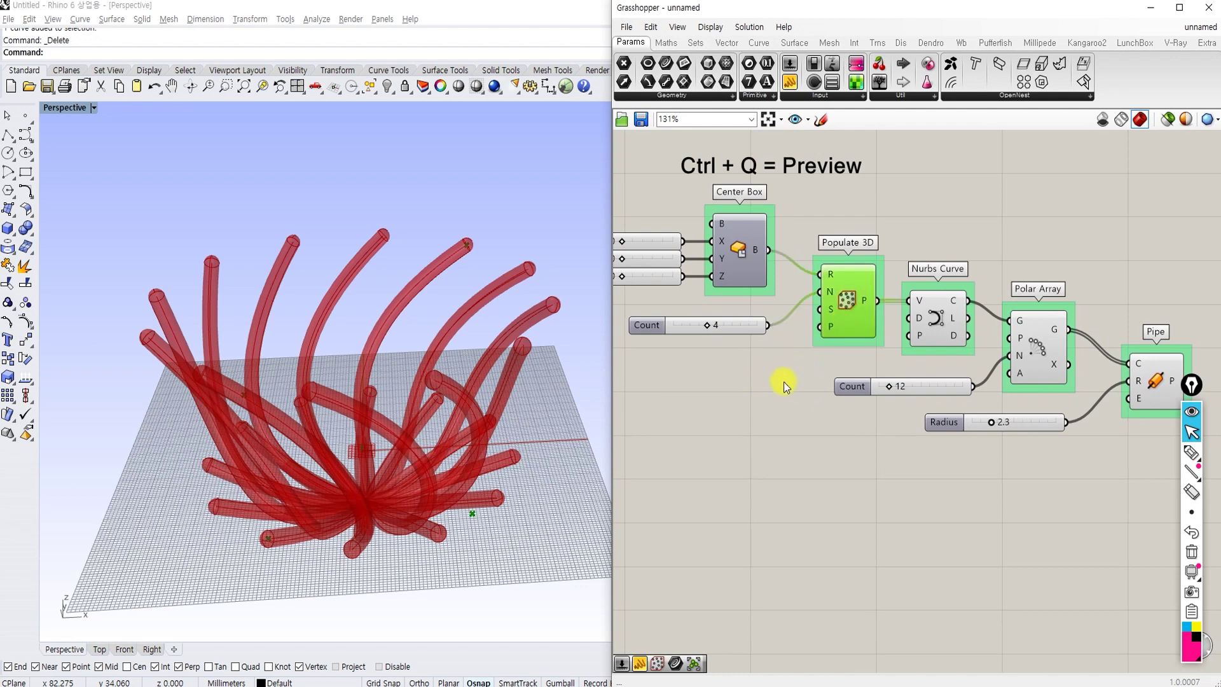
{"action": "left_click", "coordinate": [729, 381]}
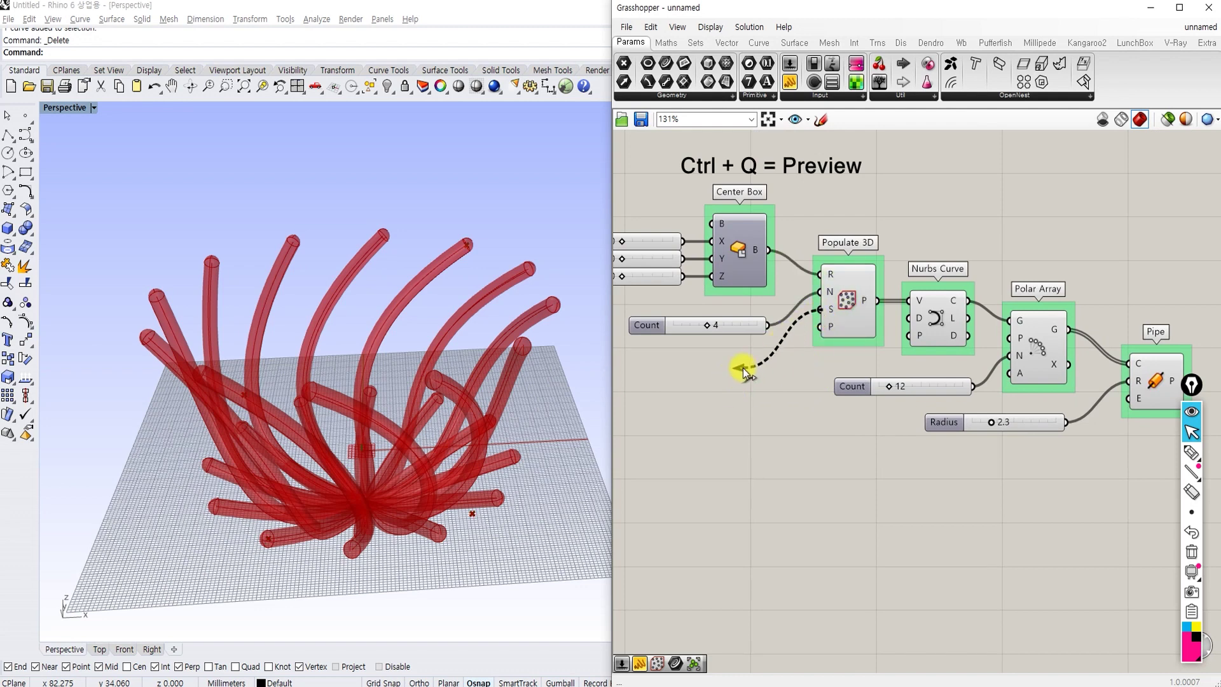
{"action": "mouse_move", "coordinate": [833, 311]}
{"action": "scroll", "coordinate": [833, 309], "scroll_direction": "up", "scroll_amount": 3}
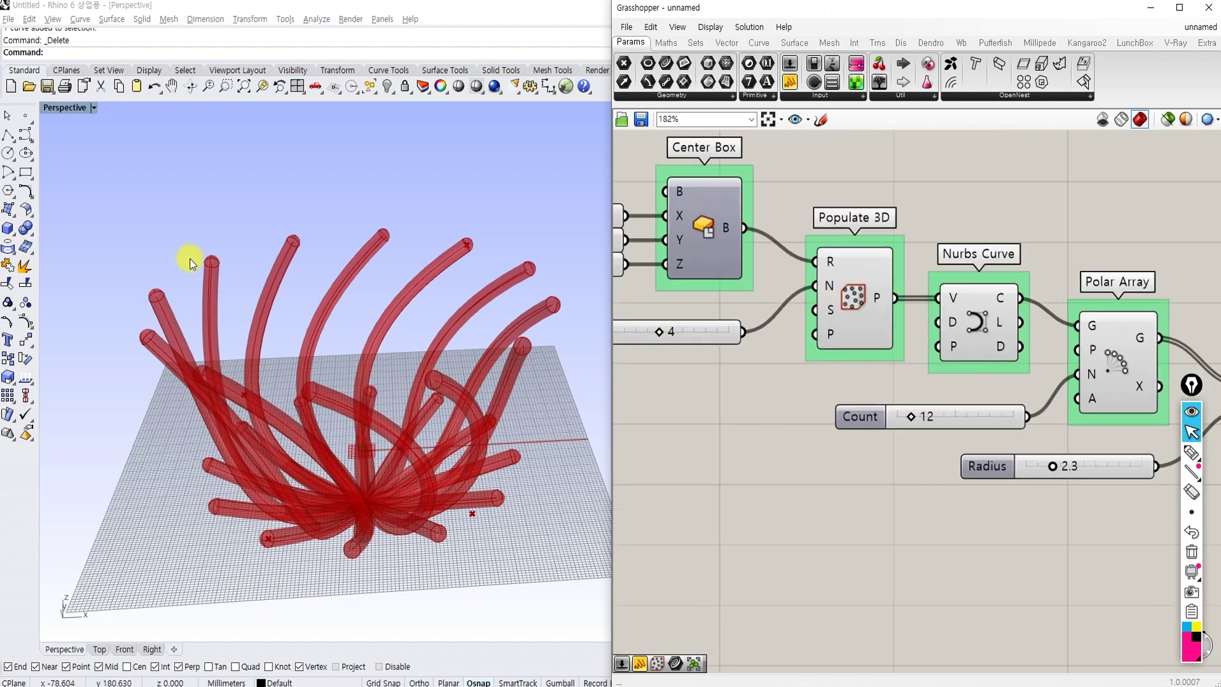
{"action": "right_click_drag", "start_coordinate": [191, 259], "coordinate": [184, 293]}
{"action": "right_click_drag", "start_coordinate": [663, 368], "coordinate": [758, 352]}
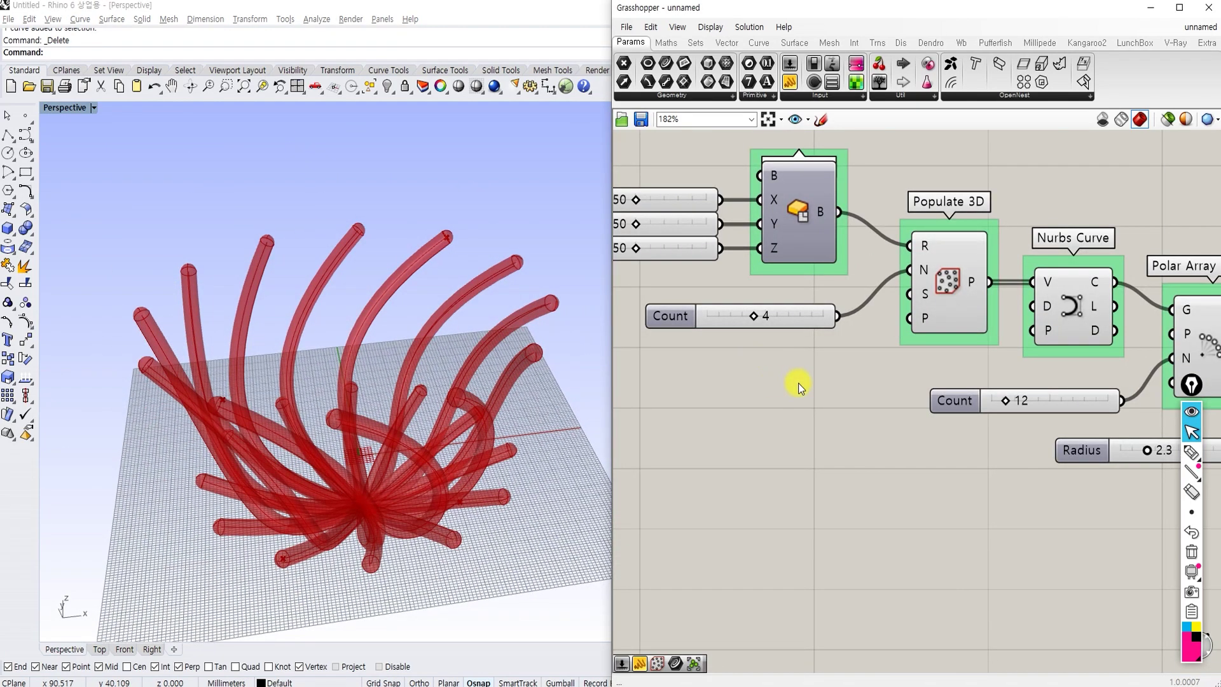
Add a number slider starting at 12, connect it to Populate 3D's S (seed) input, and change its value to 26
{"action": "left_click", "coordinate": [951, 283]}
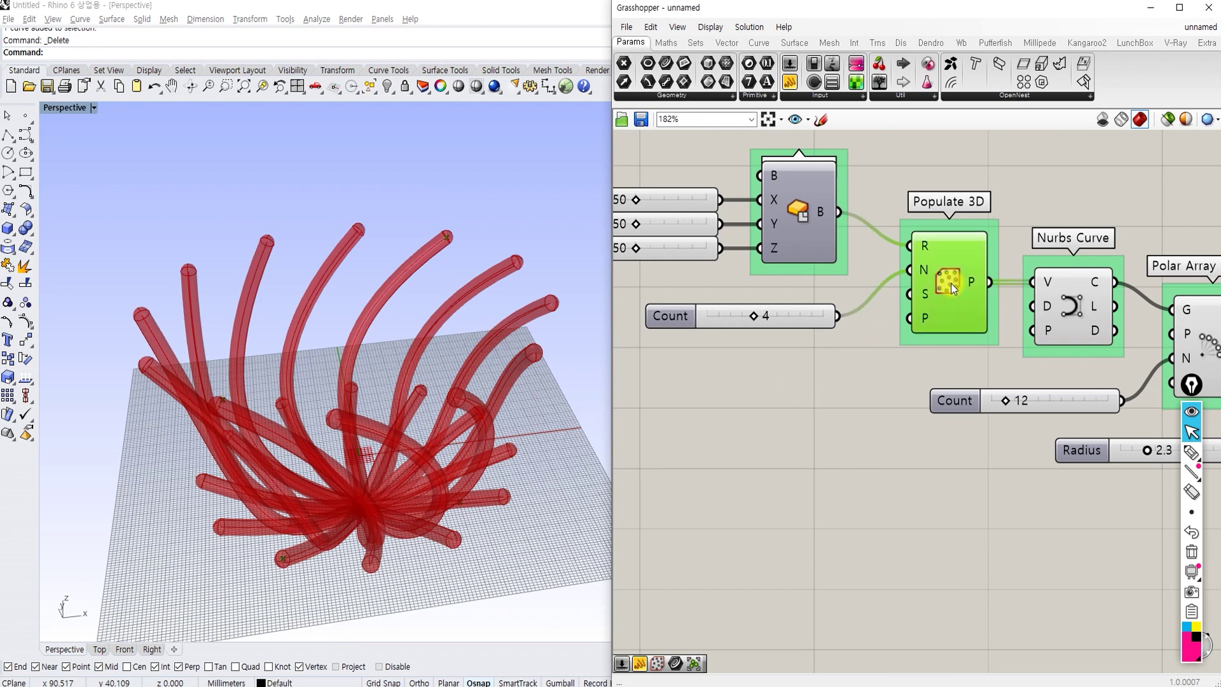
{"action": "double_click", "coordinate": [740, 382]}
{"action": "type", "text": "12"}
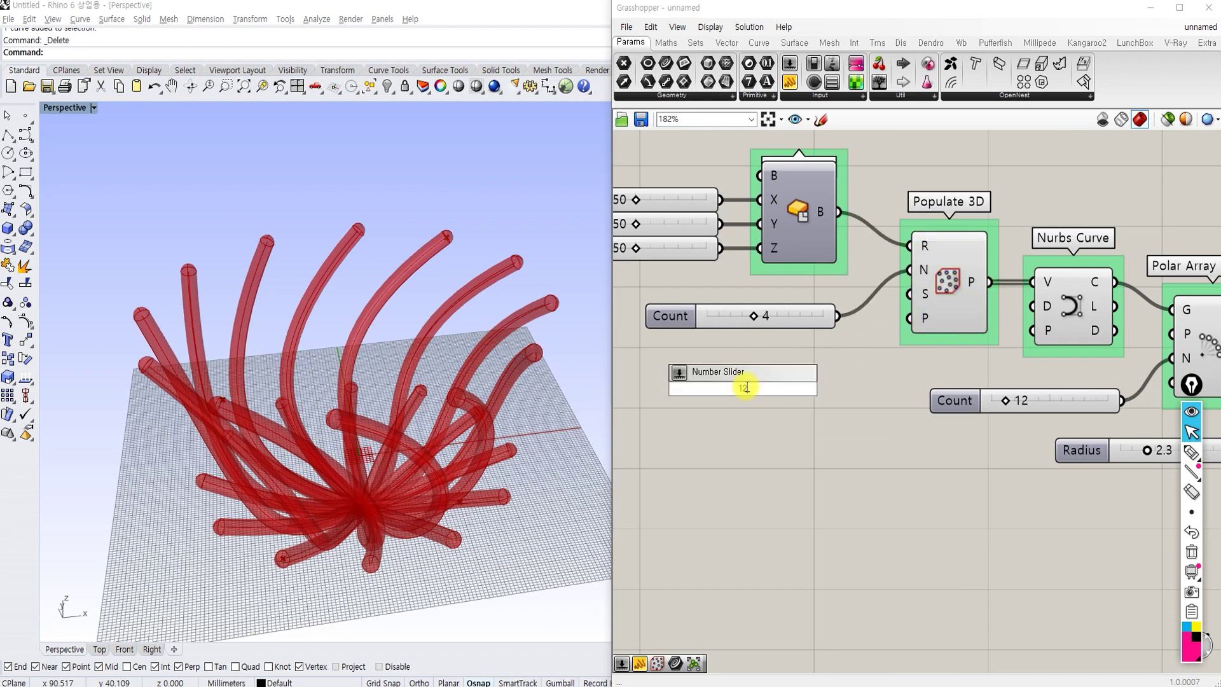
{"action": "key", "text": "Return"}
{"action": "left_click_drag", "start_coordinate": [910, 293], "coordinate": [878, 352]}
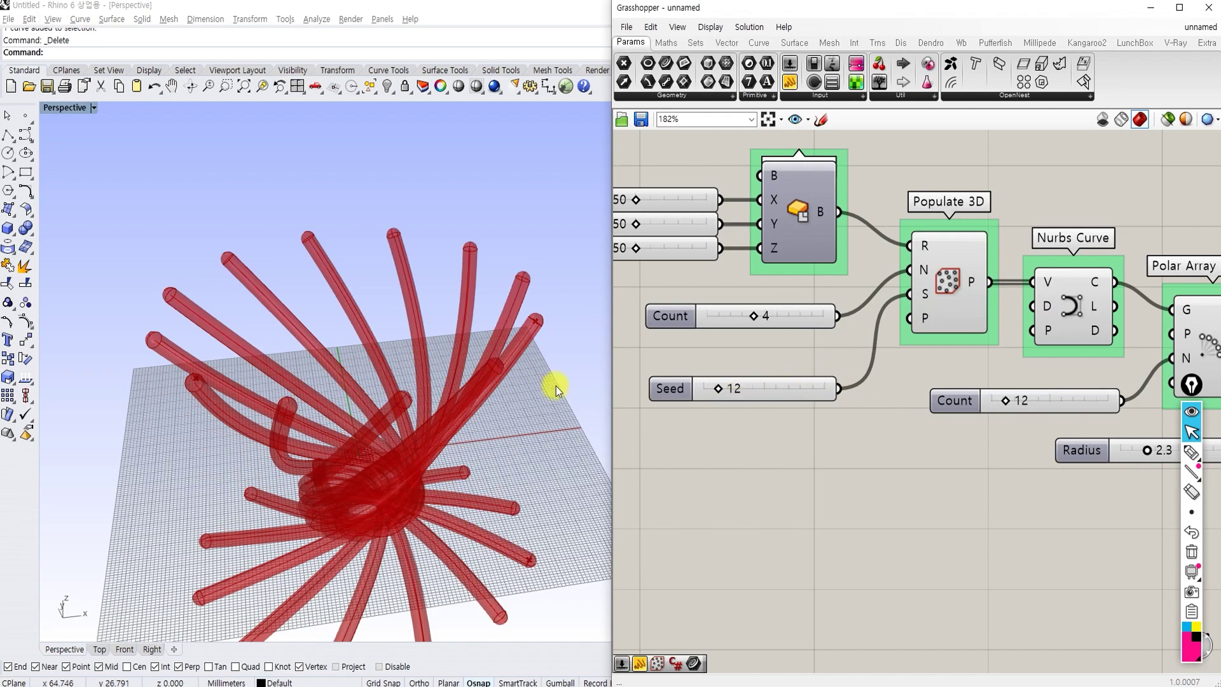
{"action": "right_click_drag", "start_coordinate": [556, 387], "coordinate": [484, 318]}
{"action": "left_click_drag", "start_coordinate": [720, 390], "coordinate": [750, 383]}
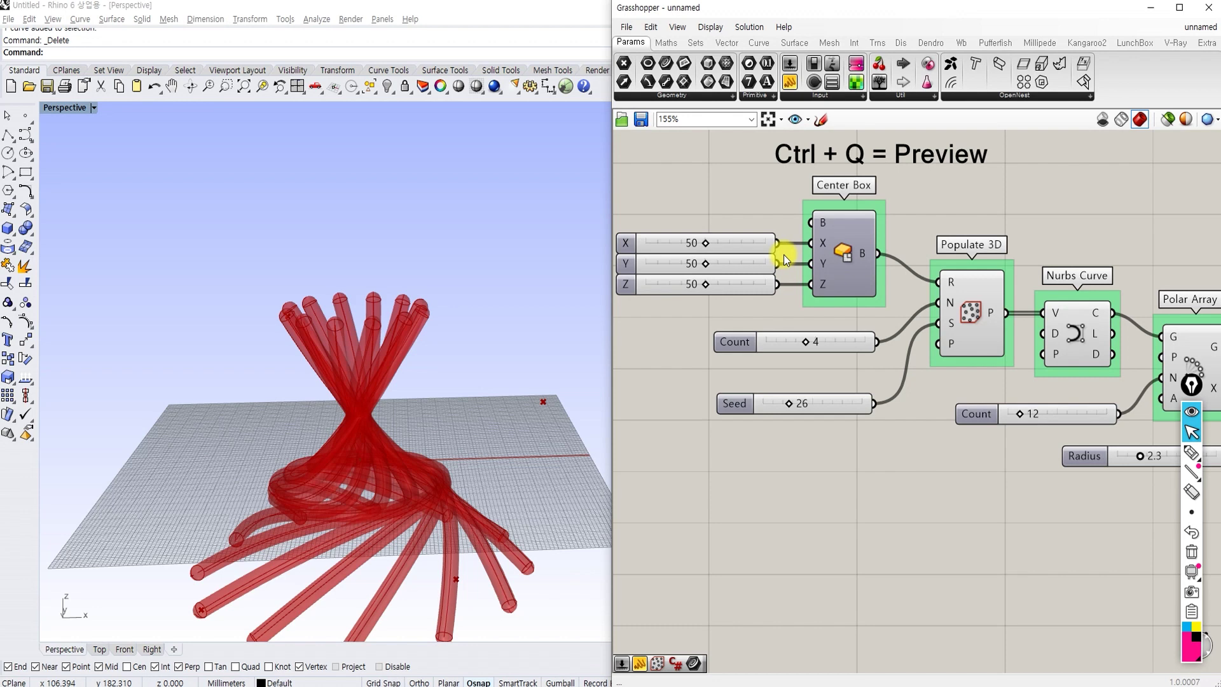
Line up the two Count, Seed and Radius sliders in one column below the X, Y and Z sliders and group all seven
{"action": "left_click_drag", "start_coordinate": [778, 214], "coordinate": [715, 296]}
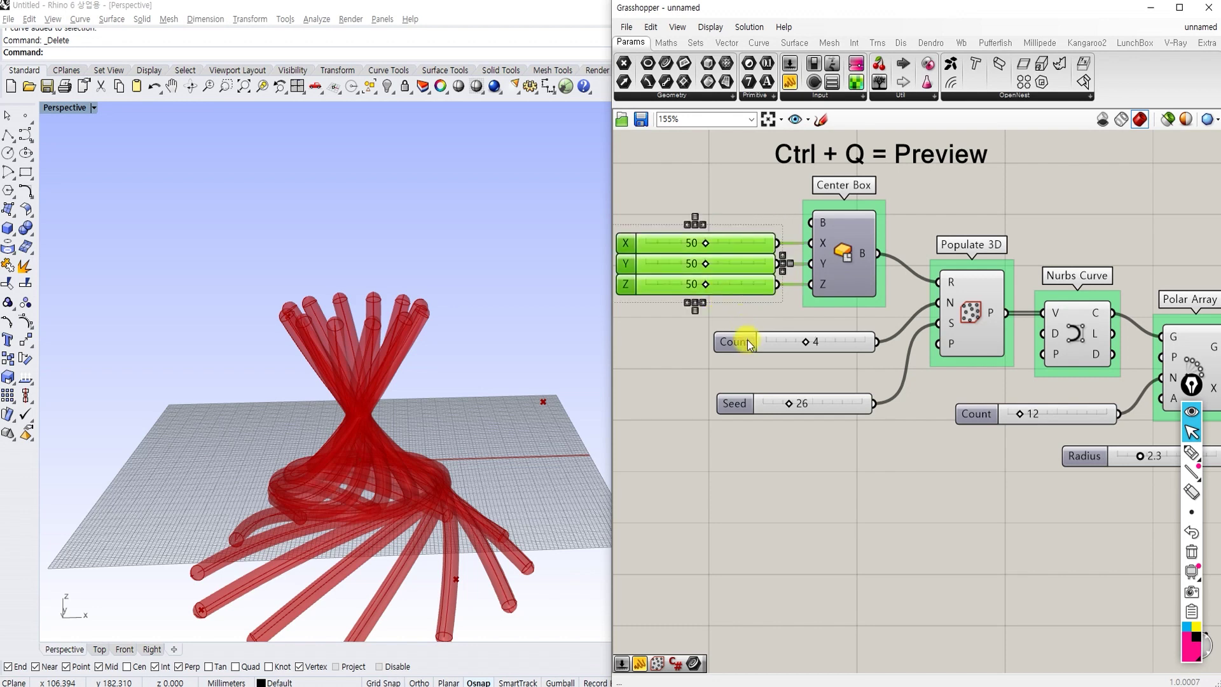
{"action": "left_click_drag", "start_coordinate": [747, 343], "coordinate": [658, 339]}
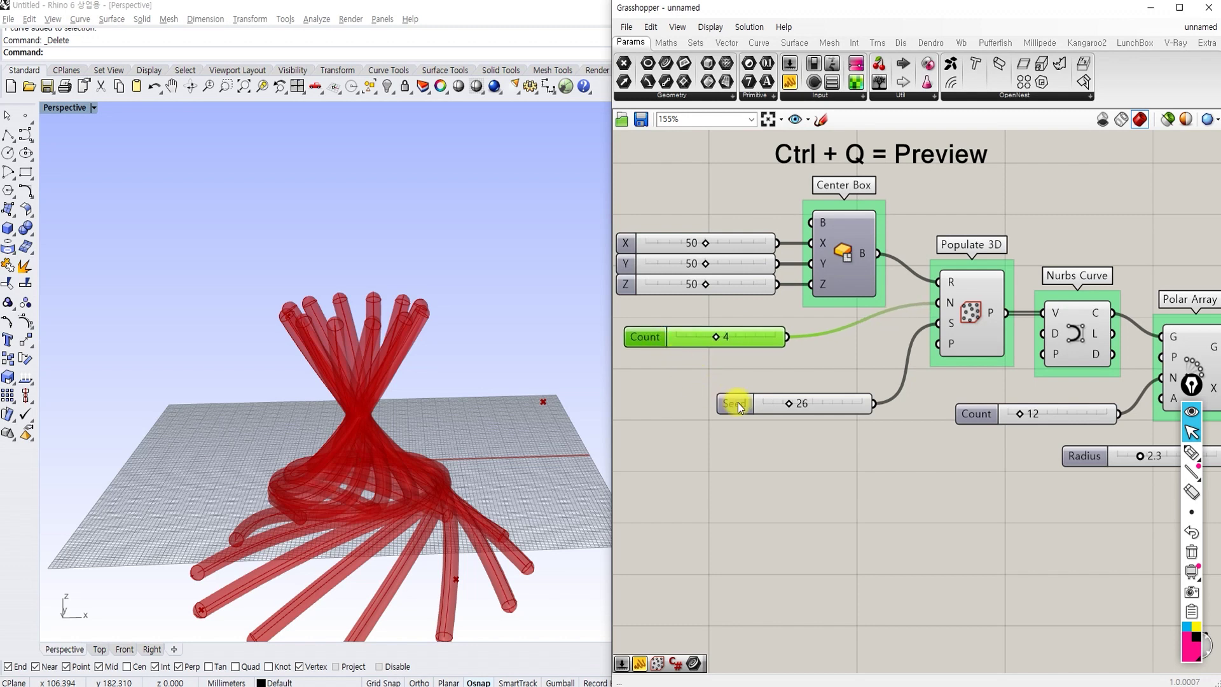
{"action": "left_click_drag", "start_coordinate": [738, 402], "coordinate": [659, 383]}
{"action": "scroll", "coordinate": [658, 382], "scroll_direction": "down", "scroll_amount": 2}
{"action": "left_click", "coordinate": [887, 404]}
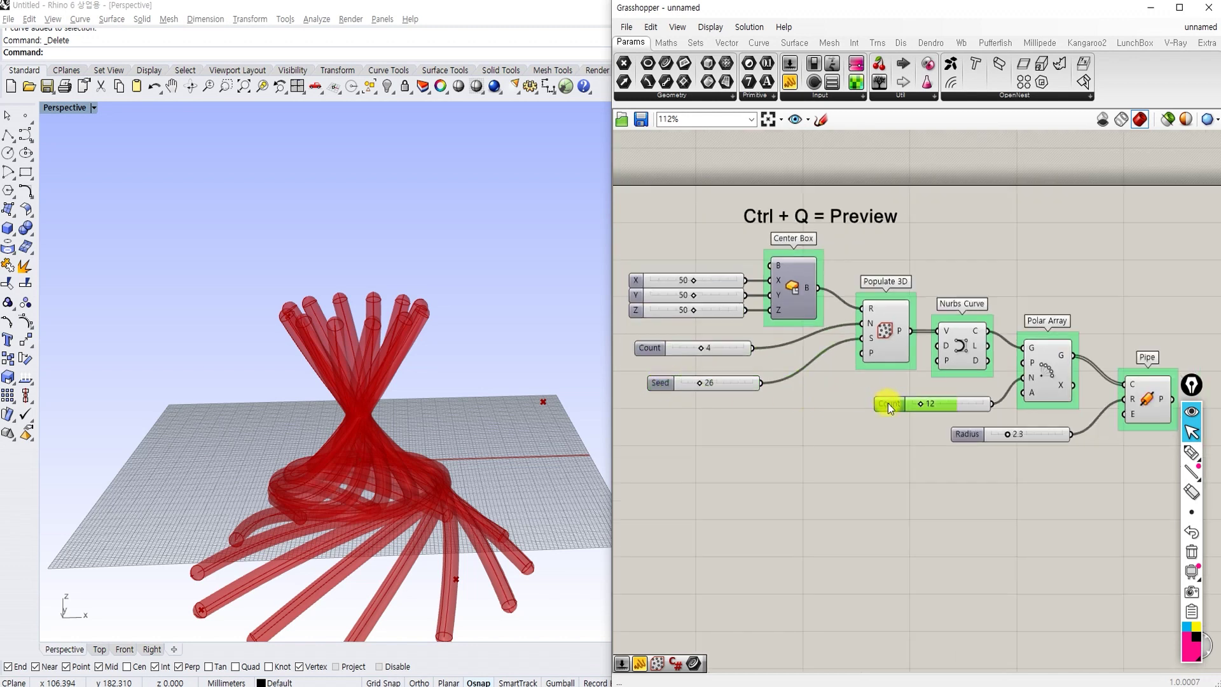
{"action": "left_click_drag", "start_coordinate": [888, 403], "coordinate": [661, 414]}
{"action": "left_click_drag", "start_coordinate": [973, 437], "coordinate": [685, 444]}
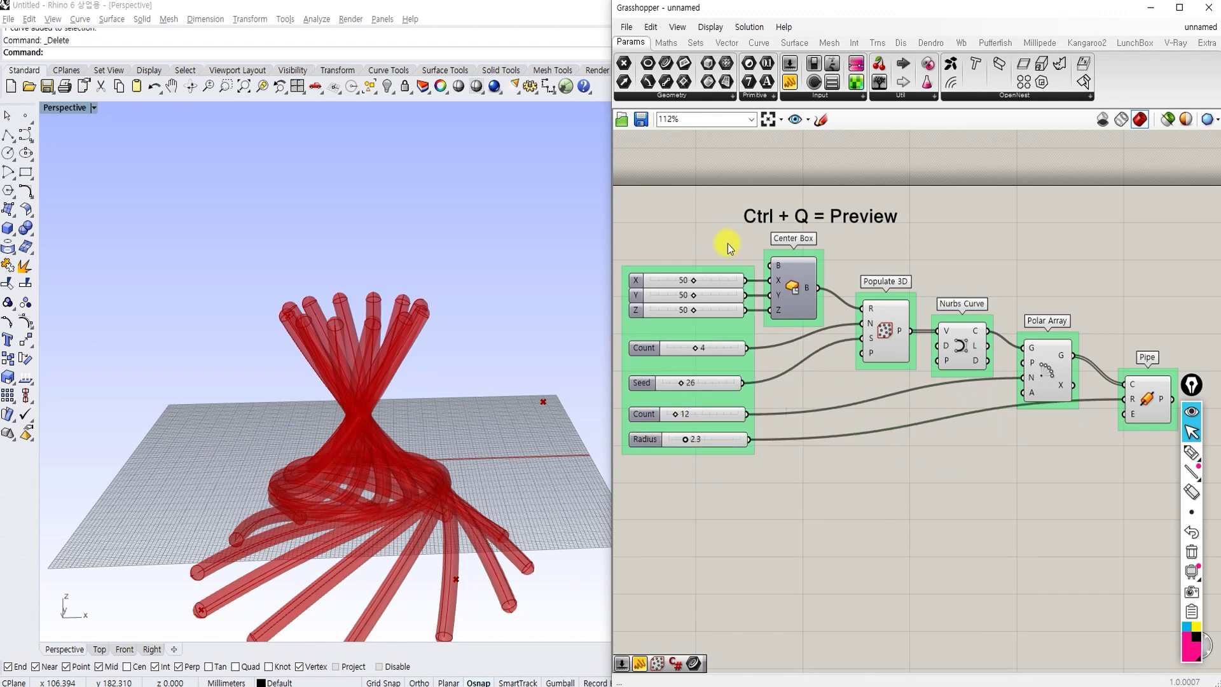
Widen the gap between the slider group and Center Box, and name the group "Iuput / Value"
{"action": "left_click_drag", "start_coordinate": [739, 240], "coordinate": [818, 239], "text": "alt"}
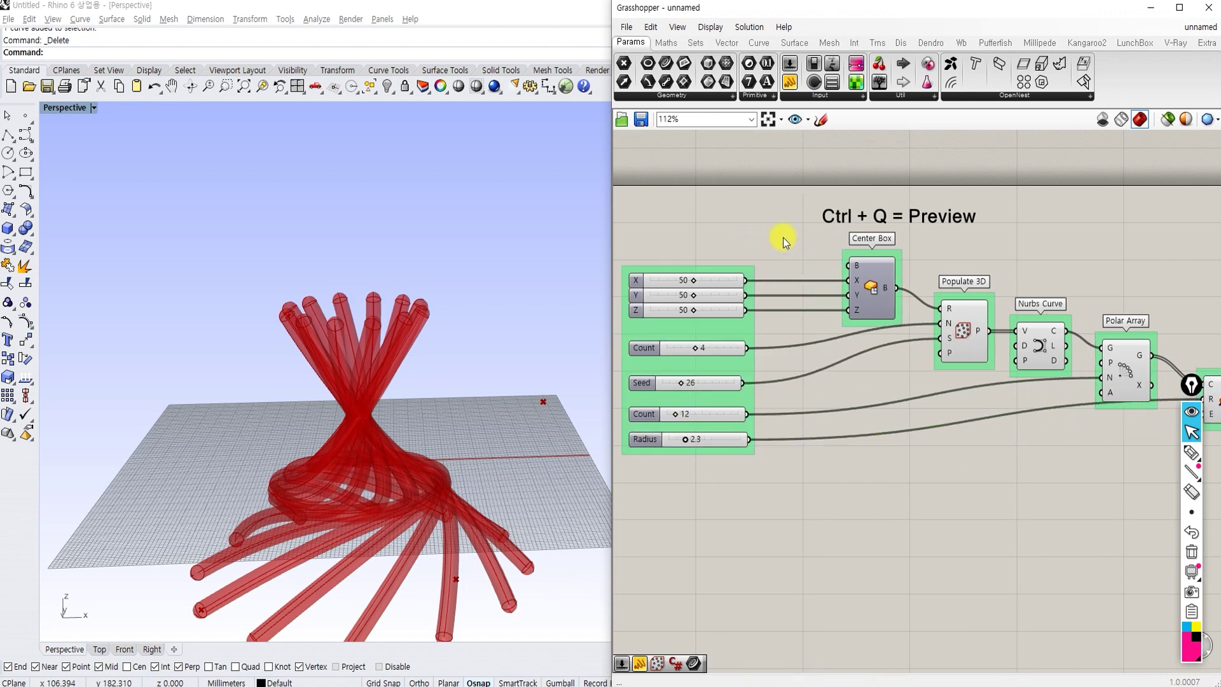
{"action": "right_click", "coordinate": [749, 271]}
{"action": "type", "text": "Iuput / Value"}
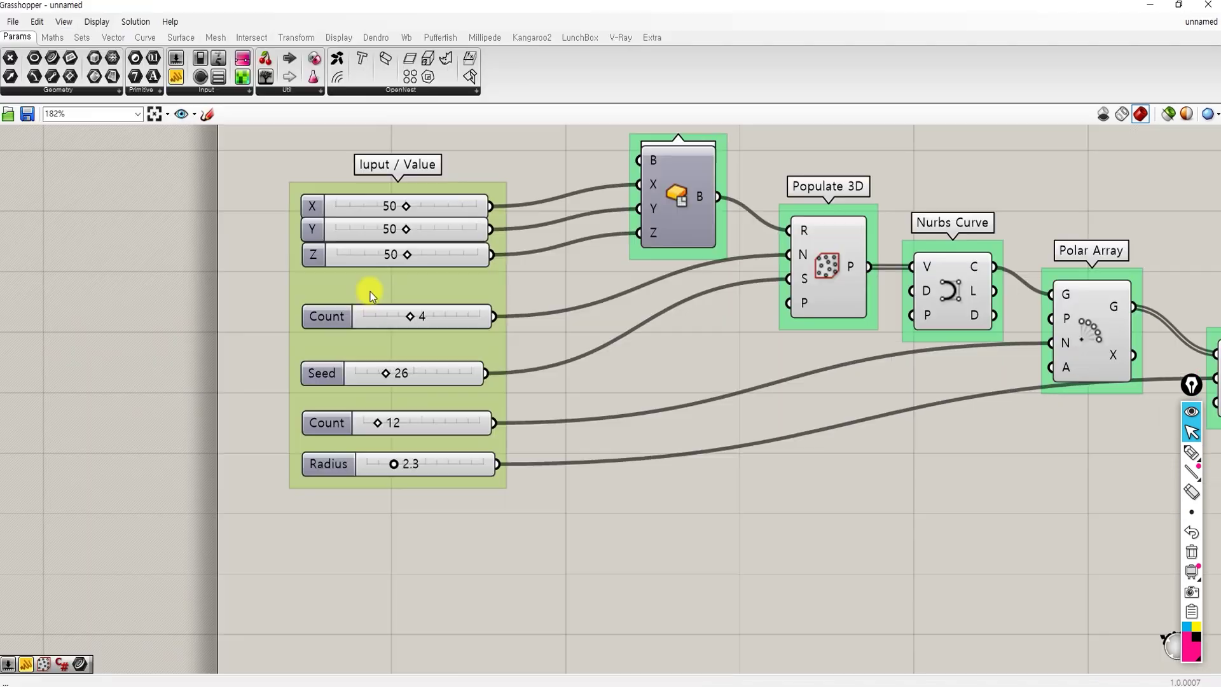
Place two Move components in the empty area below the definition and group them as an example for a "Ctrl + G = Group" note
{"action": "right_click_drag", "start_coordinate": [408, 276], "coordinate": [383, 326]}
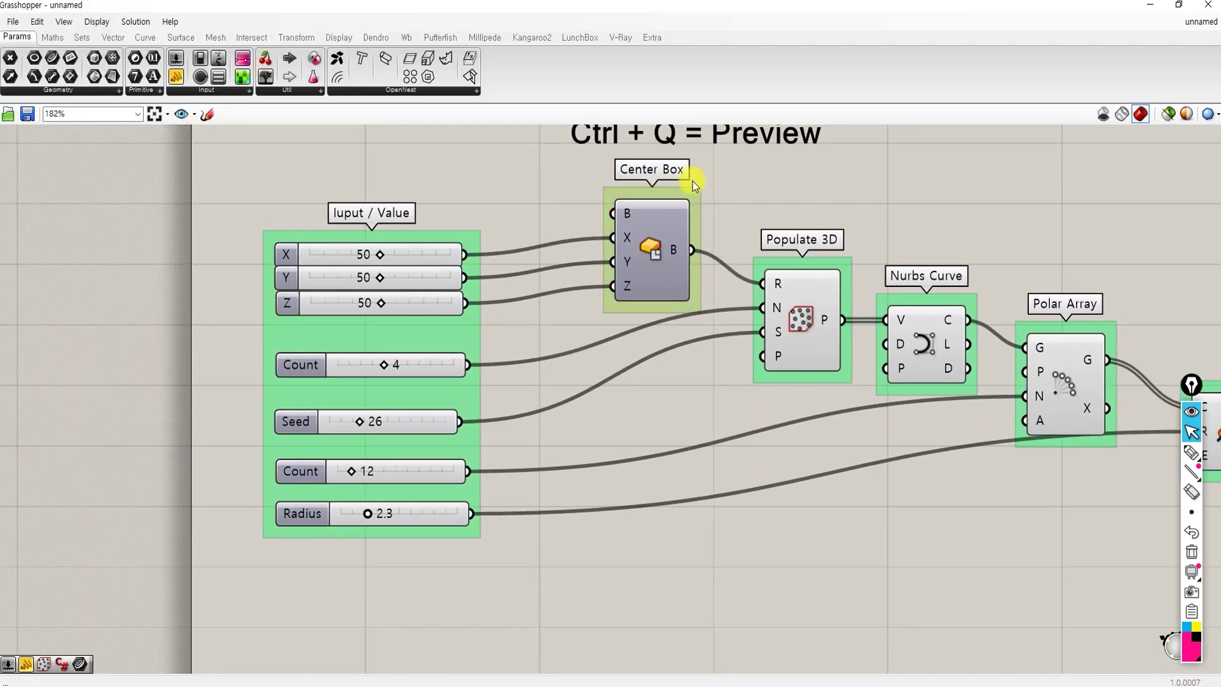
{"action": "right_click_drag", "start_coordinate": [850, 405], "coordinate": [781, 304]}
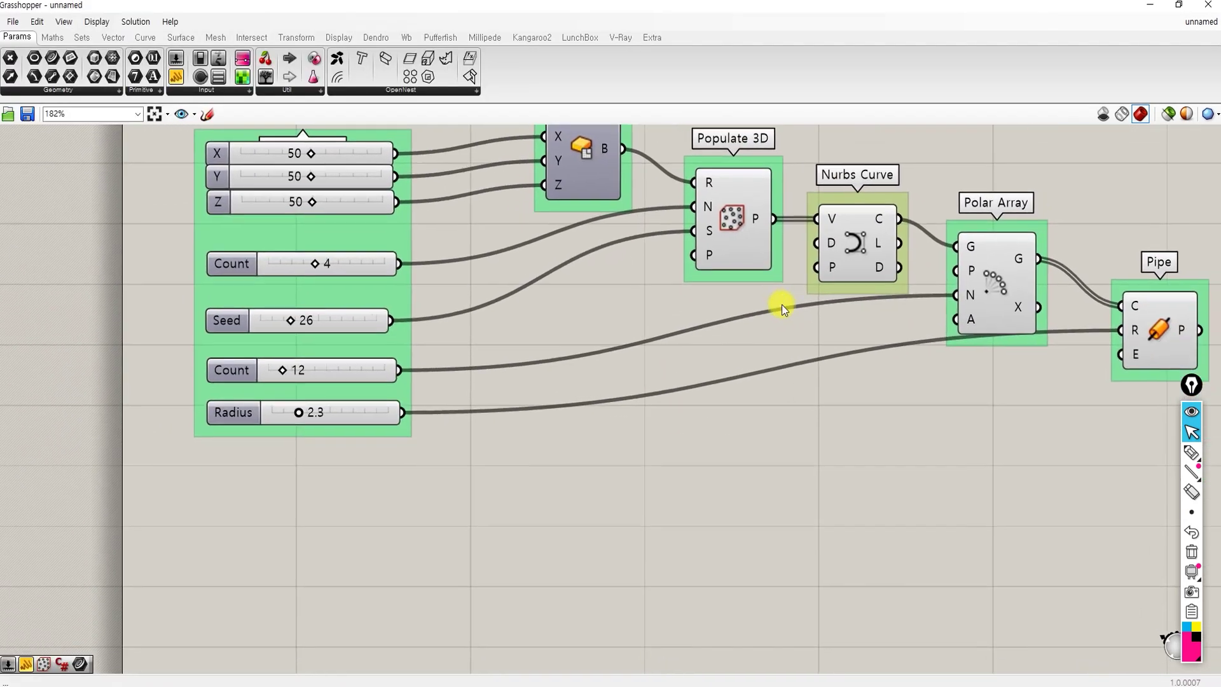
{"action": "double_click", "coordinate": [677, 471]}
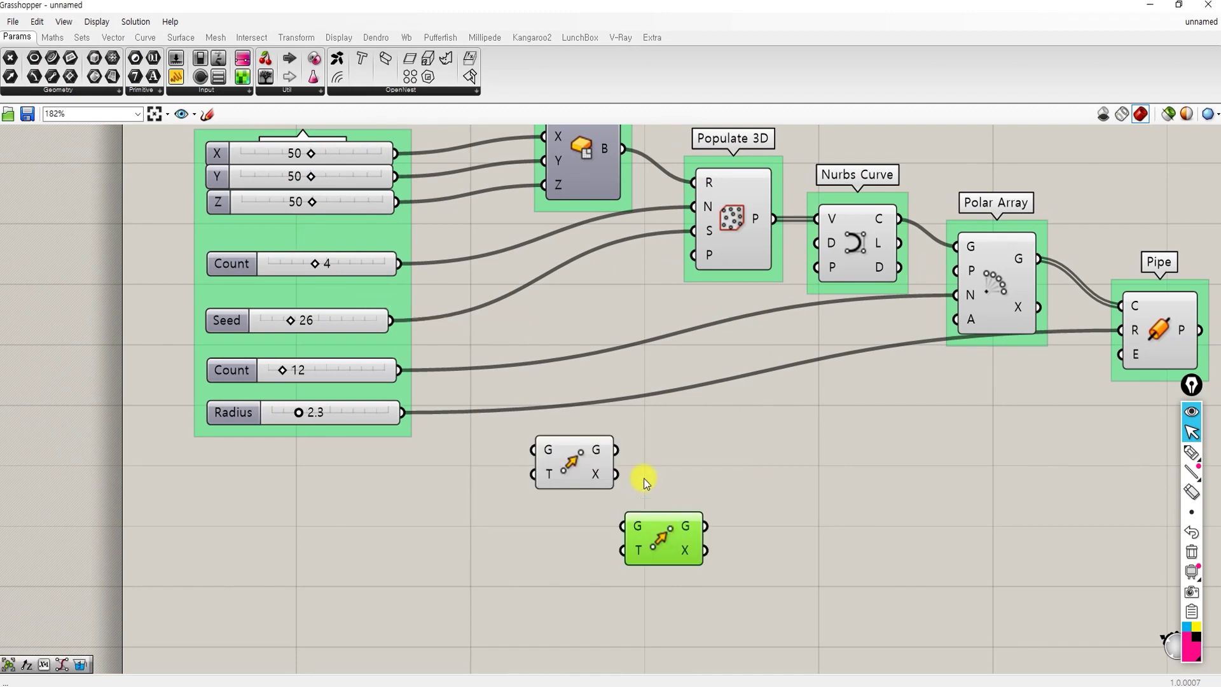
{"action": "left_click_drag", "start_coordinate": [644, 478], "coordinate": [491, 587]}
{"action": "left_click_drag", "start_coordinate": [650, 540], "coordinate": [790, 590]}
{"action": "right_click_drag", "start_coordinate": [790, 590], "coordinate": [726, 549]}
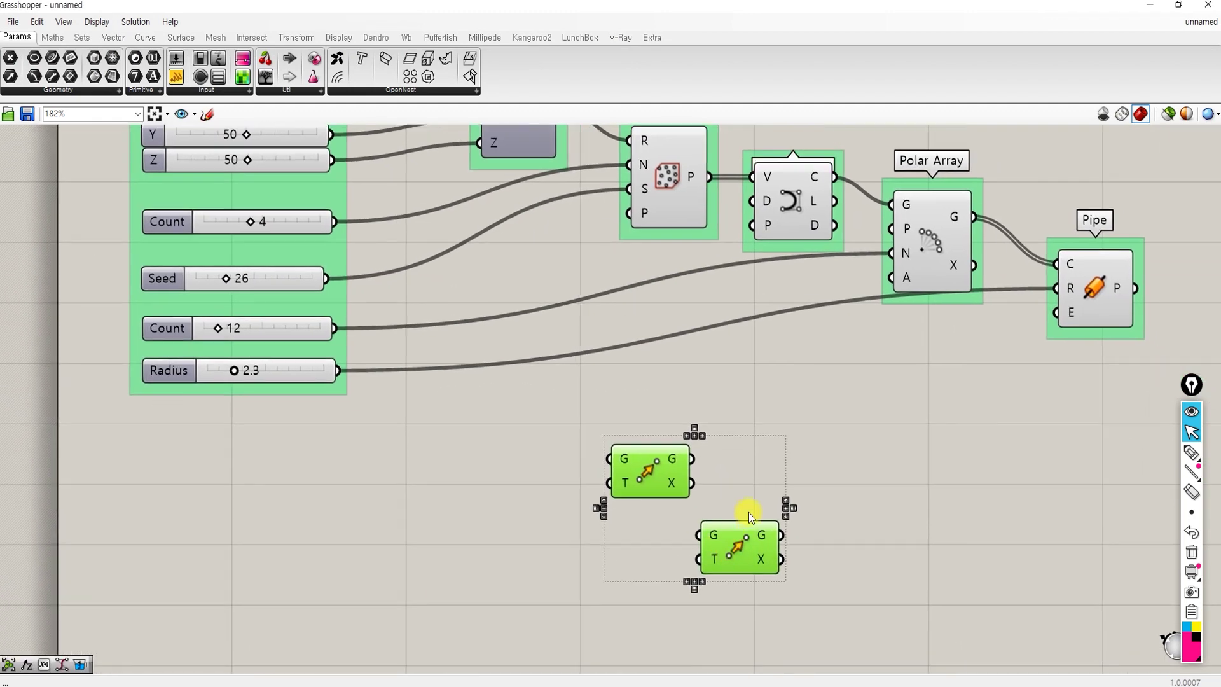
{"action": "key", "text": "ctrl+g"}
{"action": "left_click", "coordinate": [852, 455]}
{"action": "scroll", "coordinate": [832, 425], "scroll_direction": "down", "scroll_amount": 2}
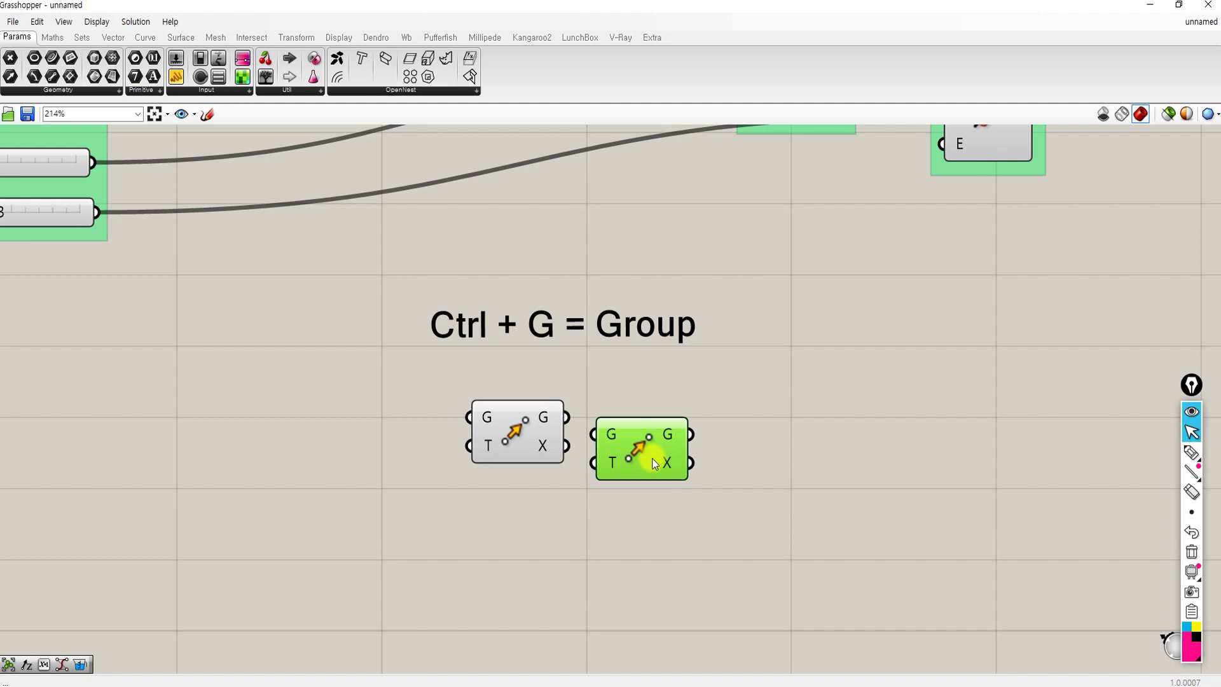
Group the two Move components together, try deleting the group, and undo both the deletion and the grouping
{"action": "left_click_drag", "start_coordinate": [692, 396], "coordinate": [539, 520]}
{"action": "key", "text": "ctrl+g"}
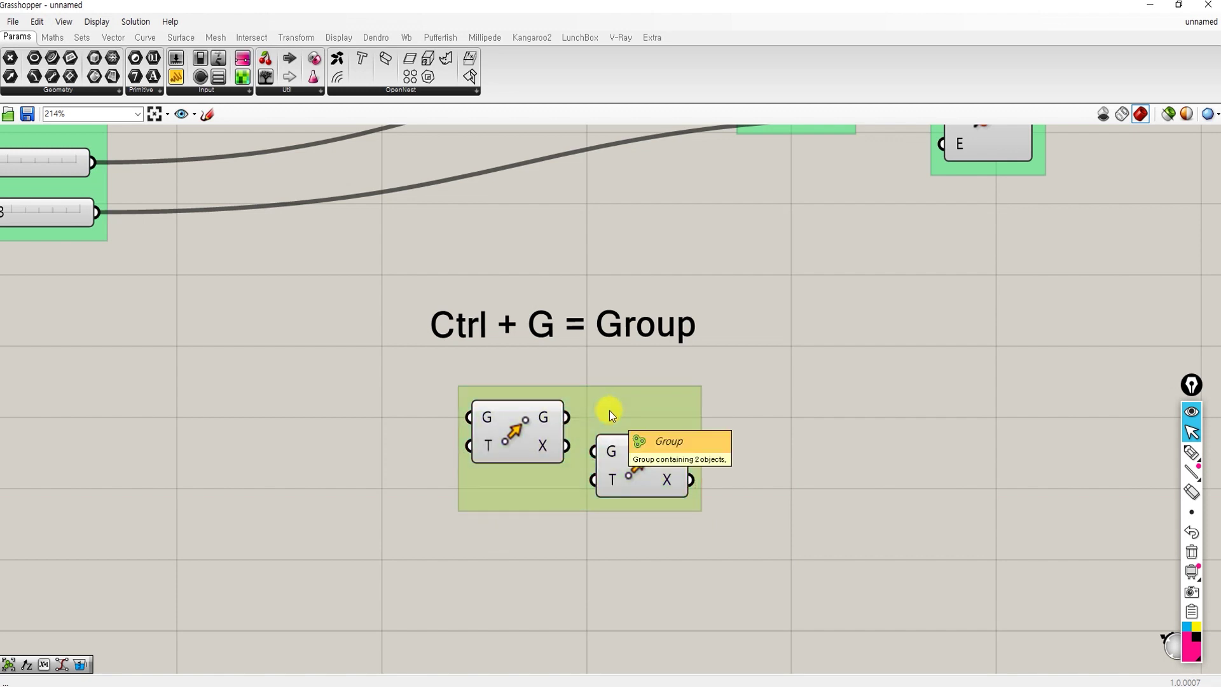
{"action": "key", "text": "Delete"}
{"action": "key", "text": "ctrl+z"}
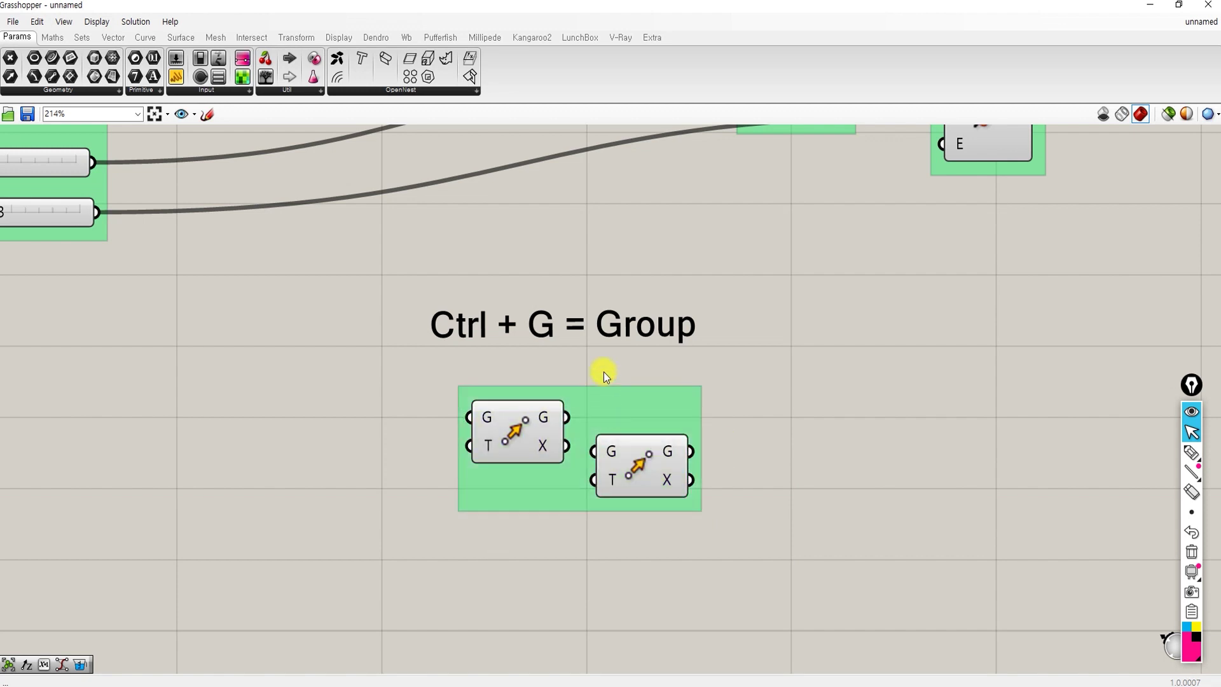
{"action": "key", "text": "ctrl+z"}
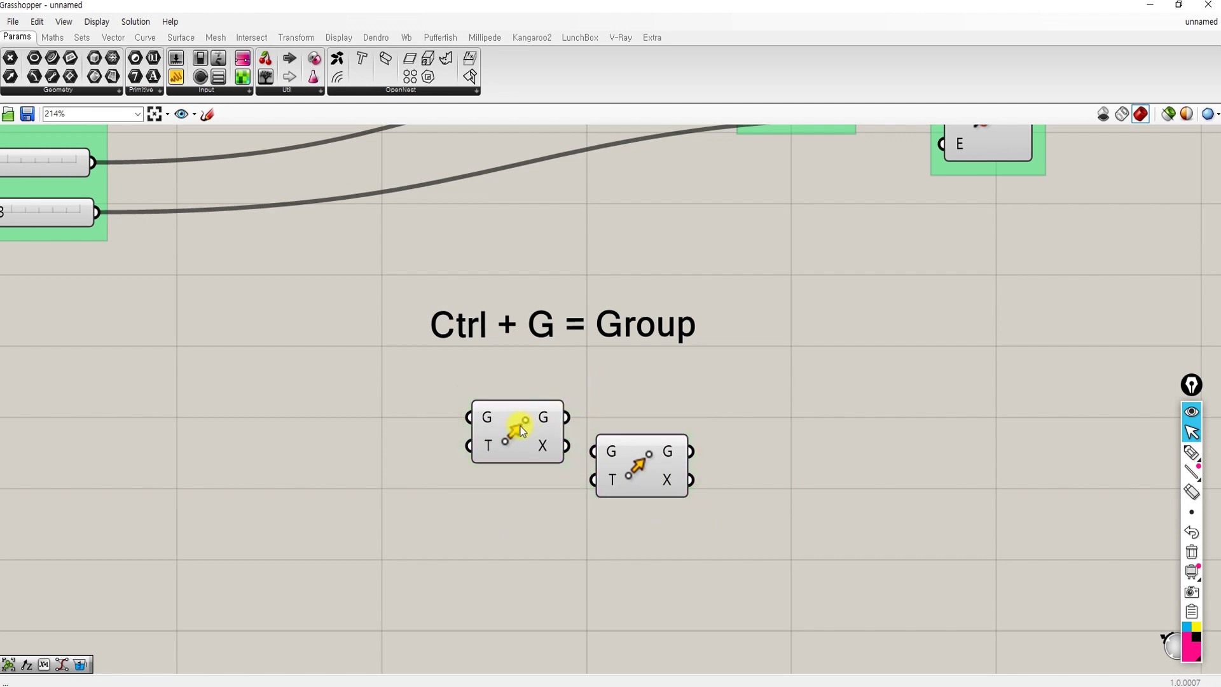
Group each of the two example Move components separately and name the first one's group "dsdfsf"
{"action": "key", "text": "ctrl+g"}
{"action": "right_click", "coordinate": [564, 391]}
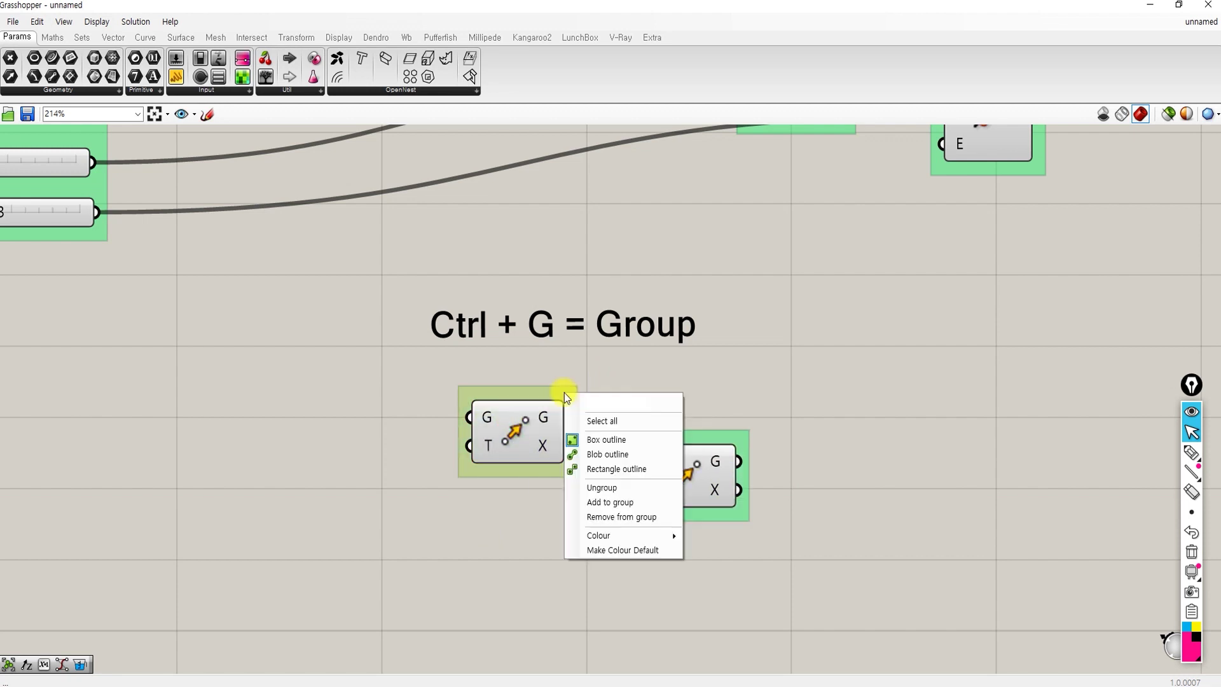
{"action": "left_click", "coordinate": [598, 401]}
{"action": "type", "text": "d"}
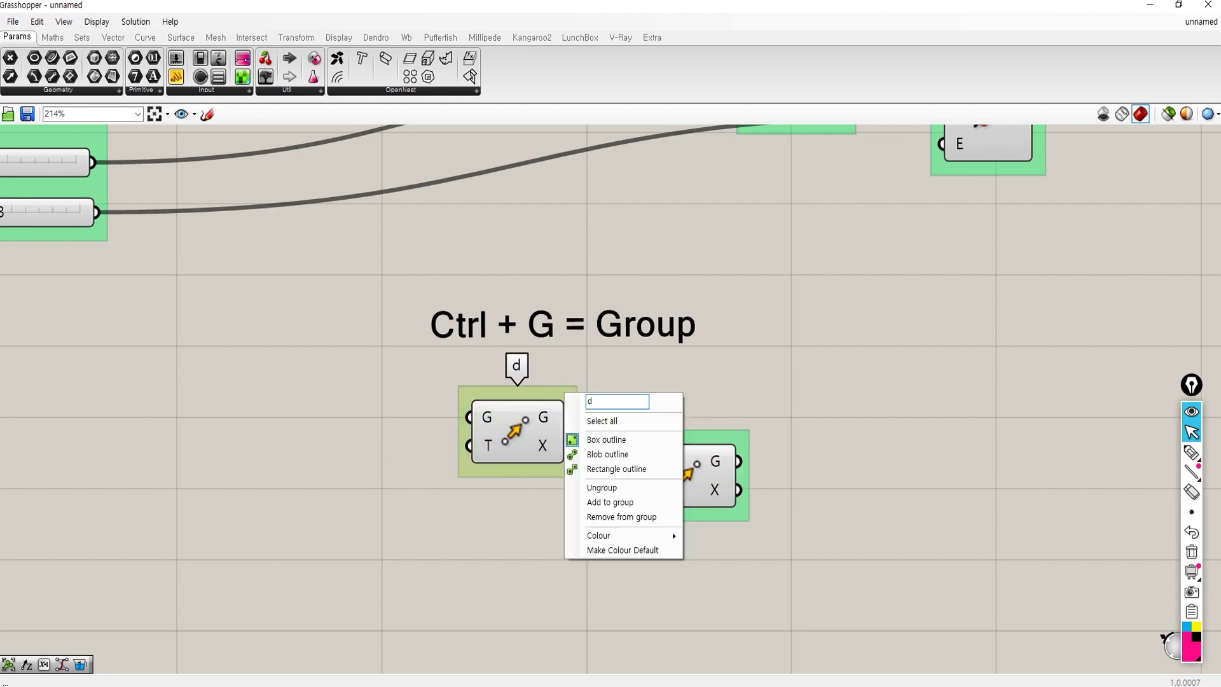
{"action": "type", "text": "sdfsf"}
{"action": "key", "text": "Return"}
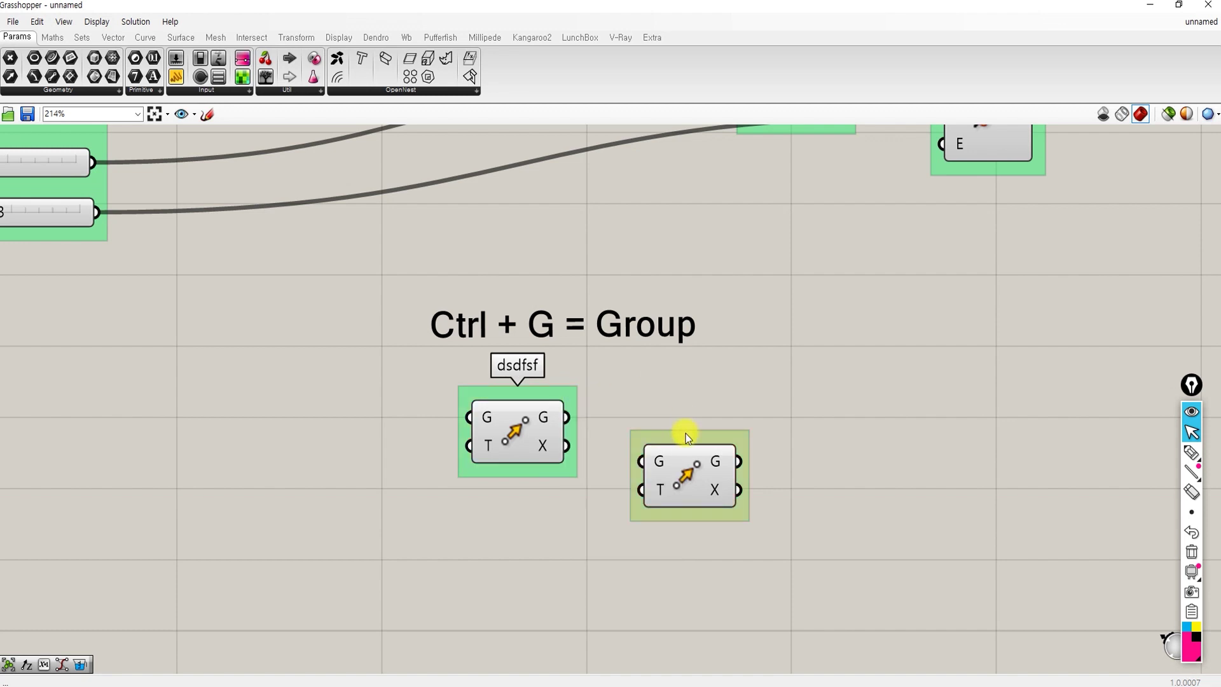
Name the second Move component's group "sdfsdfsfd"
{"action": "right_click", "coordinate": [686, 433]}
{"action": "left_click", "coordinate": [707, 442]}
{"action": "type", "text": "sdfsdfsfd"}
{"action": "left_click", "coordinate": [711, 387]}
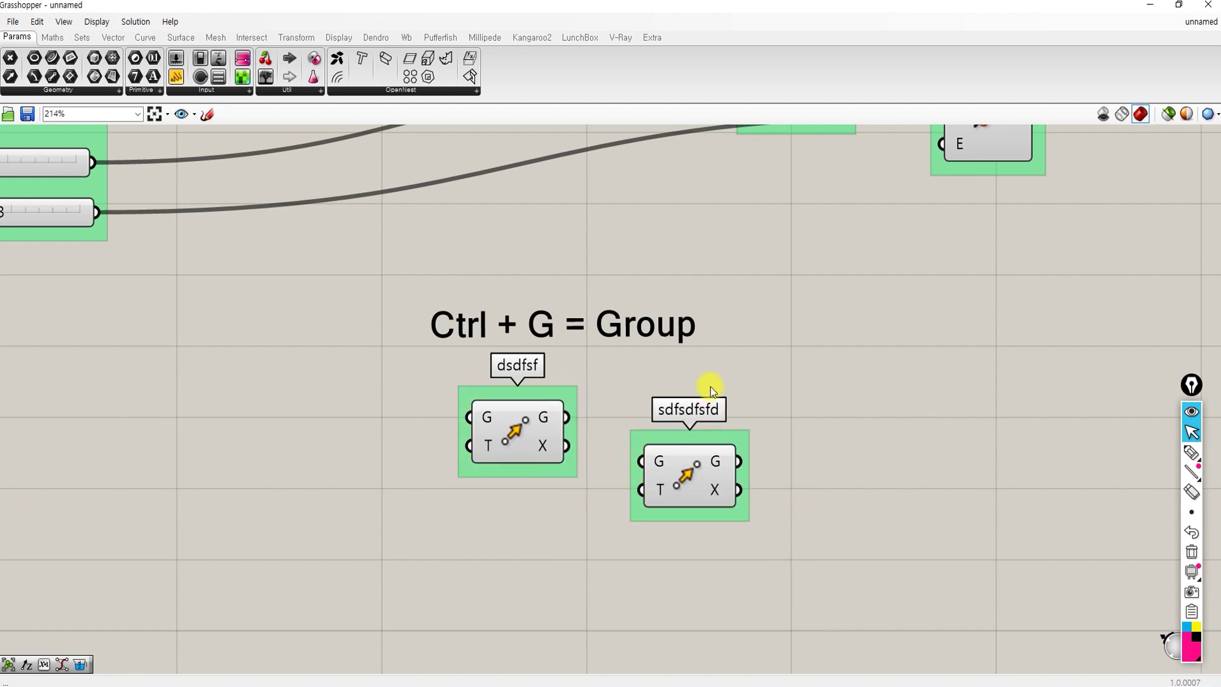
Dock Grasshopper beside the Rhino viewport and sketch a frame around the Center Box to Pipe chain, with lines marking its input and output
{"action": "scroll", "coordinate": [711, 386], "scroll_direction": "down", "scroll_amount": 2}
{"action": "left_click_drag", "start_coordinate": [783, 5], "coordinate": [1220, 152]}
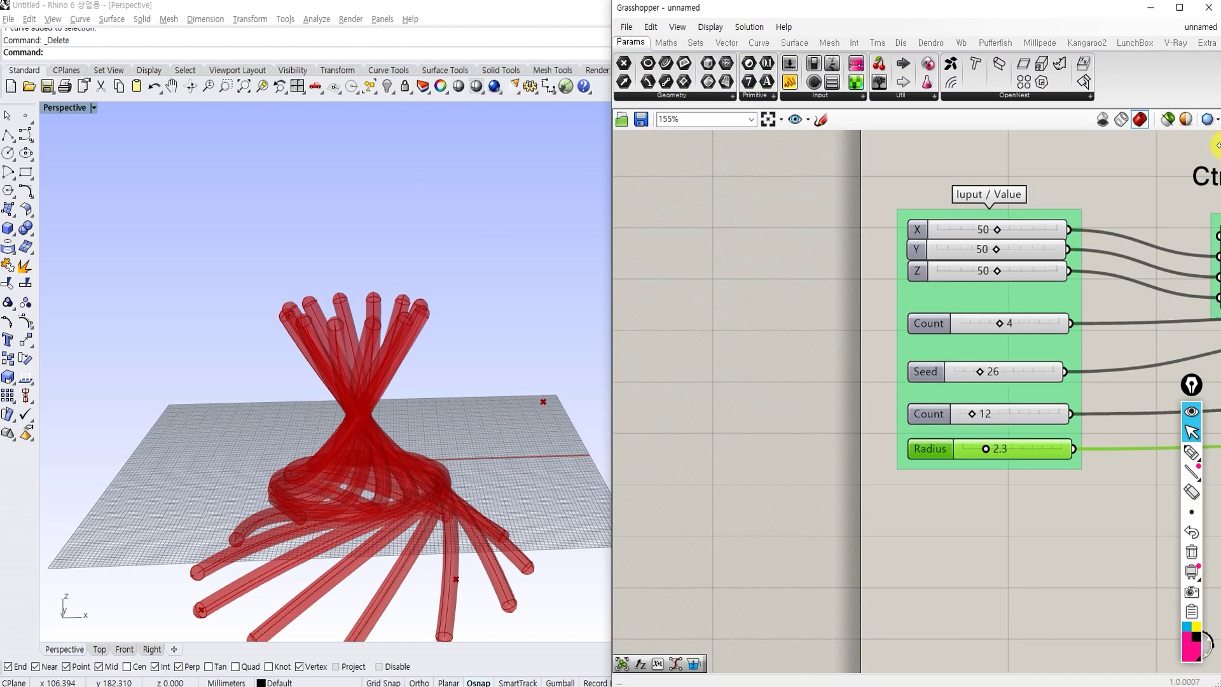
{"action": "scroll", "coordinate": [879, 262], "scroll_direction": "down", "scroll_amount": 2}
{"action": "left_click", "coordinate": [822, 124]}
{"action": "mouse_move", "coordinate": [712, 385]}
{"action": "left_mouse_down"}
{"action": "mouse_move", "coordinate": [960, 348]}
{"action": "mouse_move", "coordinate": [1186, 375]}
{"action": "left_mouse_up"}
{"action": "mouse_move", "coordinate": [722, 180]}
{"action": "left_mouse_down"}
{"action": "mouse_move", "coordinate": [1149, 227]}
{"action": "mouse_move", "coordinate": [1166, 274]}
{"action": "mouse_move", "coordinate": [1181, 211]}
{"action": "left_mouse_up"}
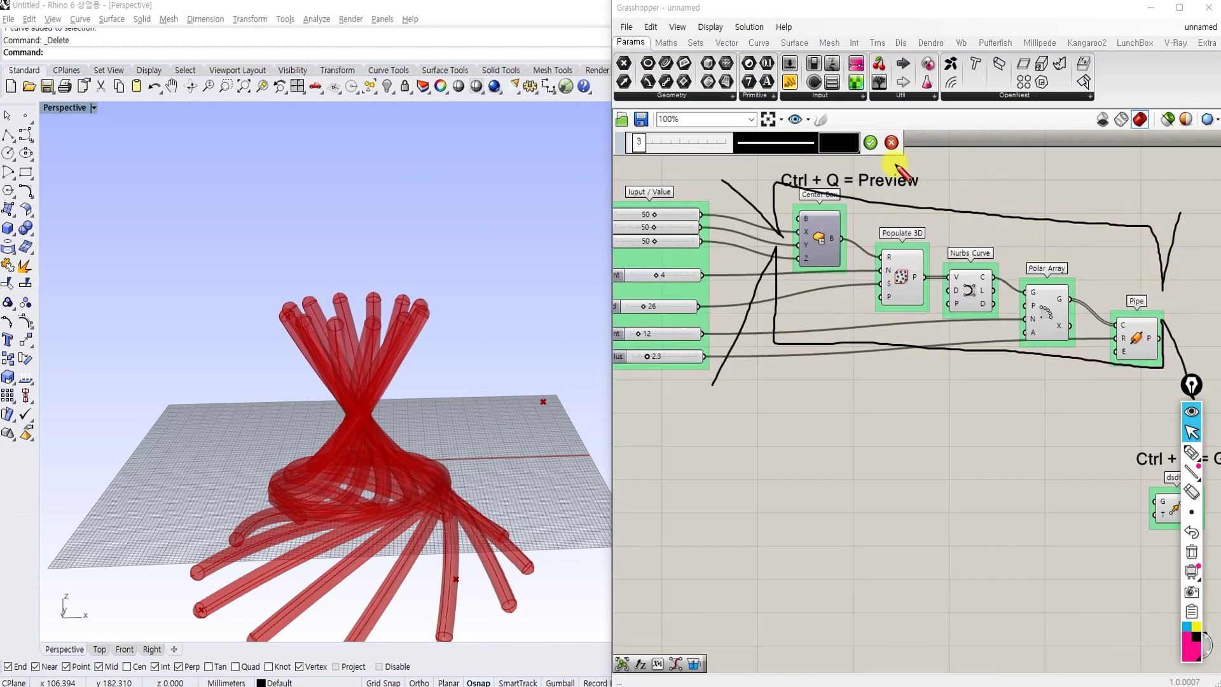
{"action": "left_click", "coordinate": [870, 142]}
Set the Center Box sliders to X 72, Y 72 and Z 69
{"action": "right_click_drag", "start_coordinate": [743, 274], "coordinate": [767, 274]}
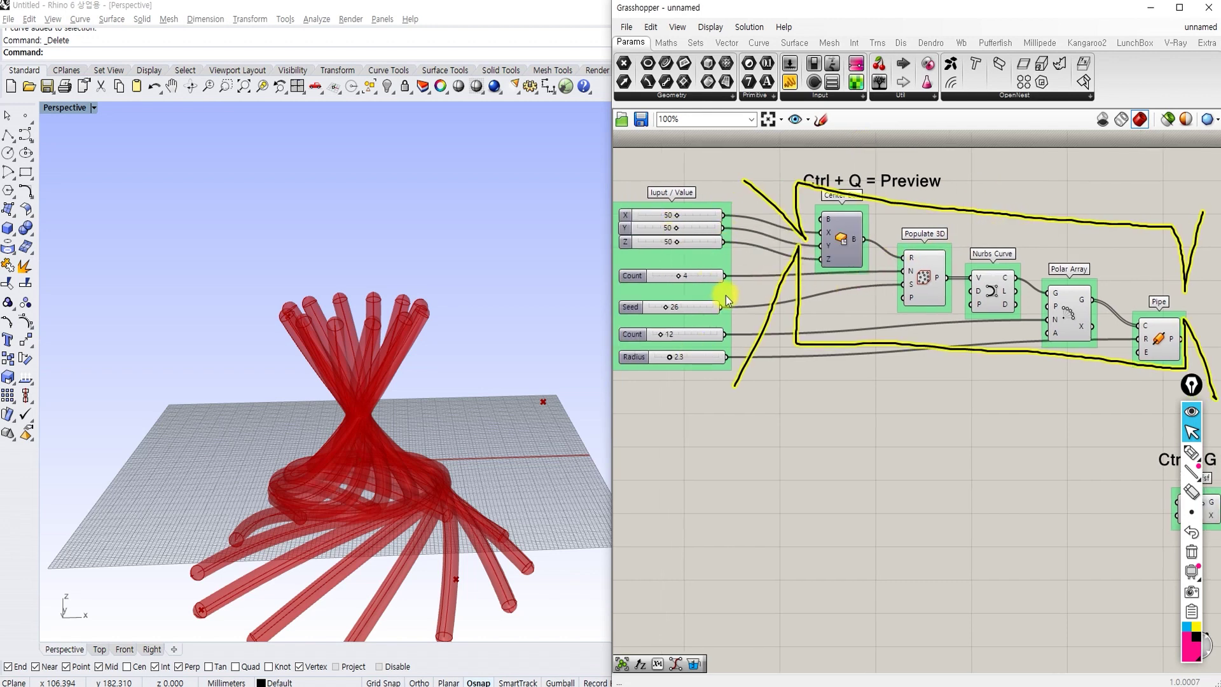
{"action": "scroll", "coordinate": [665, 216], "scroll_direction": "up", "scroll_amount": 5}
{"action": "mouse_move", "coordinate": [741, 245]}
{"action": "left_mouse_down"}
{"action": "mouse_move", "coordinate": [779, 244]}
{"action": "mouse_move", "coordinate": [768, 297]}
{"action": "left_mouse_up"}
{"action": "right_click_drag", "start_coordinate": [393, 329], "coordinate": [387, 337]}
{"action": "mouse_move", "coordinate": [748, 363]}
{"action": "left_mouse_down"}
{"action": "mouse_move", "coordinate": [760, 364]}
{"action": "mouse_move", "coordinate": [748, 363]}
{"action": "left_mouse_up"}
{"action": "right_click_drag", "start_coordinate": [732, 417], "coordinate": [728, 352]}
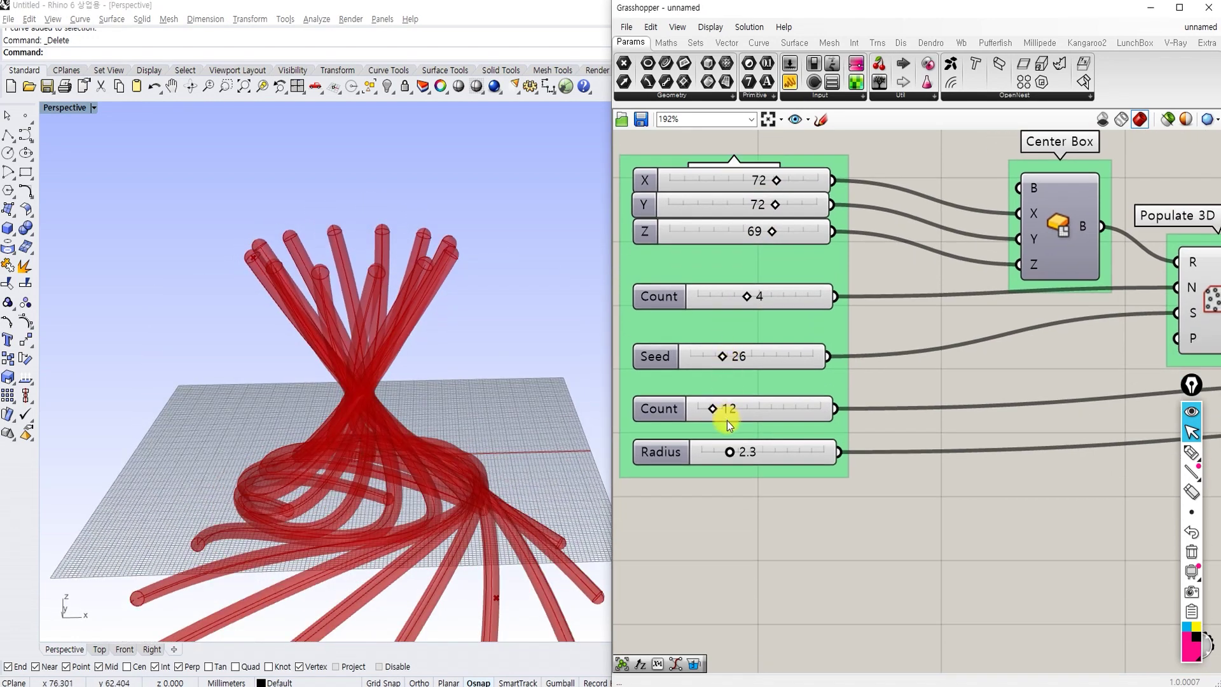
Reshape the sculpture with Z at 47, Seed at 43, the polar array Count at 18 and Radius at 2.7
{"action": "mouse_move", "coordinate": [712, 409]}
{"action": "left_mouse_down"}
{"action": "mouse_move", "coordinate": [754, 406]}
{"action": "mouse_move", "coordinate": [725, 407]}
{"action": "left_mouse_up"}
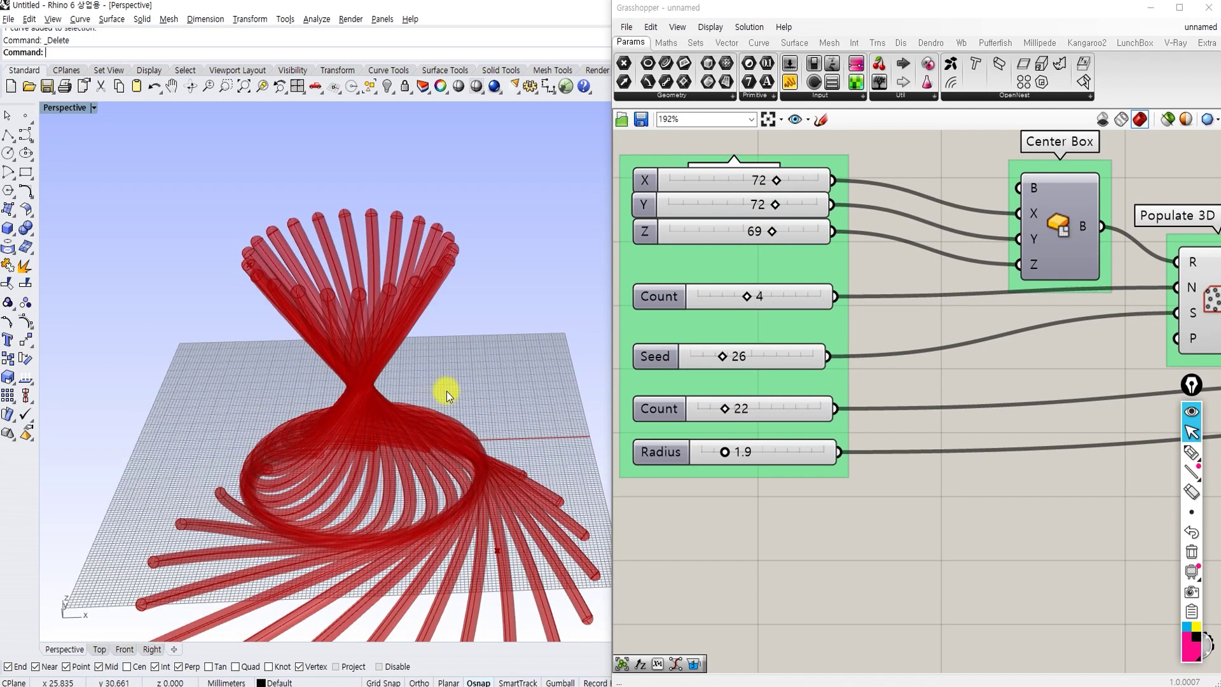
{"action": "mouse_move", "coordinate": [431, 351]}
{"action": "right_mouse_down"}
{"action": "mouse_move", "coordinate": [423, 463]}
{"action": "mouse_move", "coordinate": [409, 347]}
{"action": "right_mouse_up"}
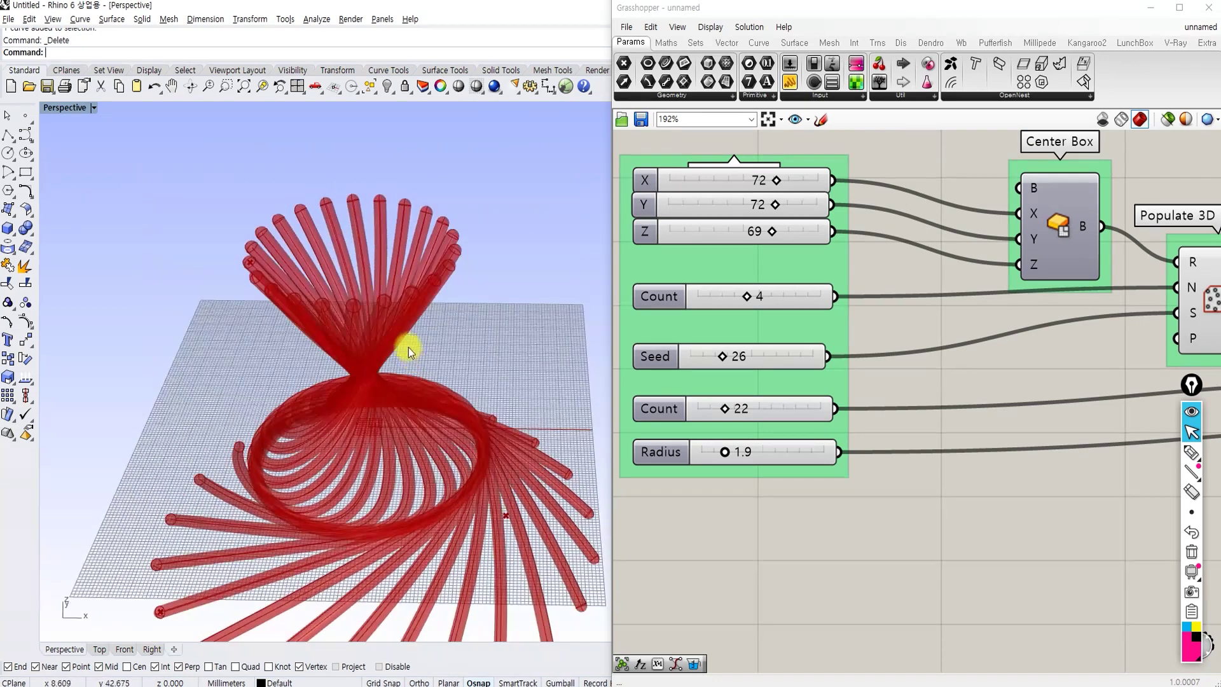
{"action": "scroll", "coordinate": [408, 347], "scroll_direction": "down", "scroll_amount": 3}
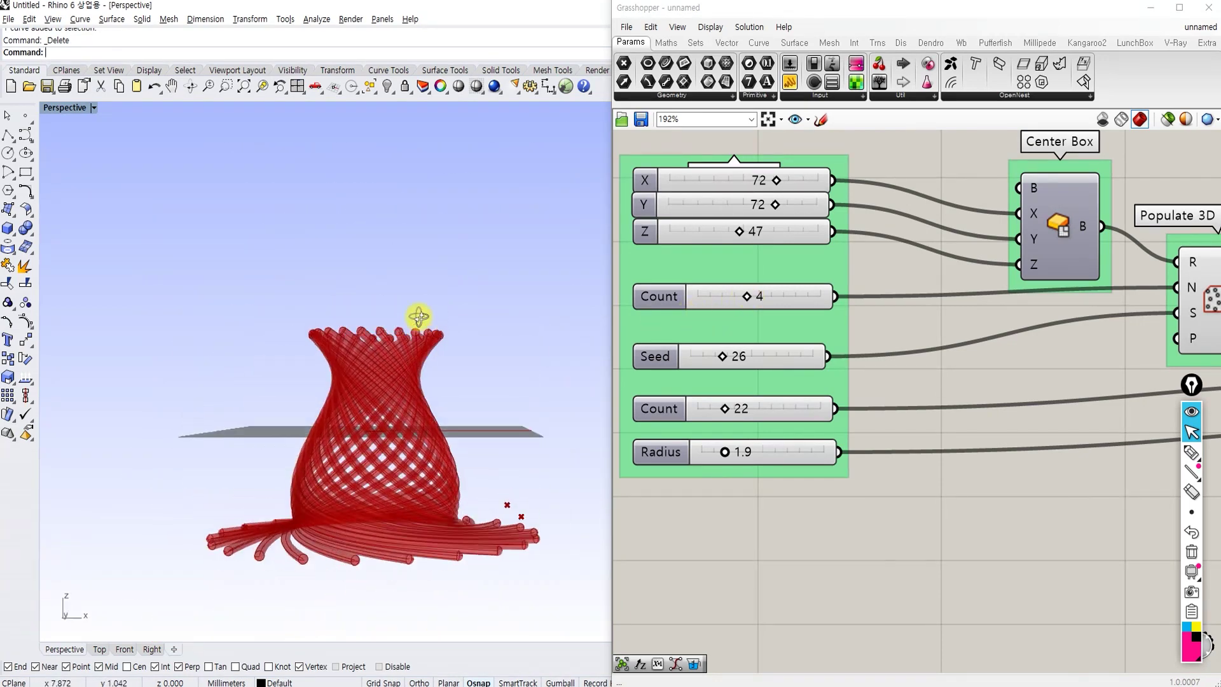
{"action": "right_click_drag", "start_coordinate": [417, 316], "coordinate": [418, 374]}
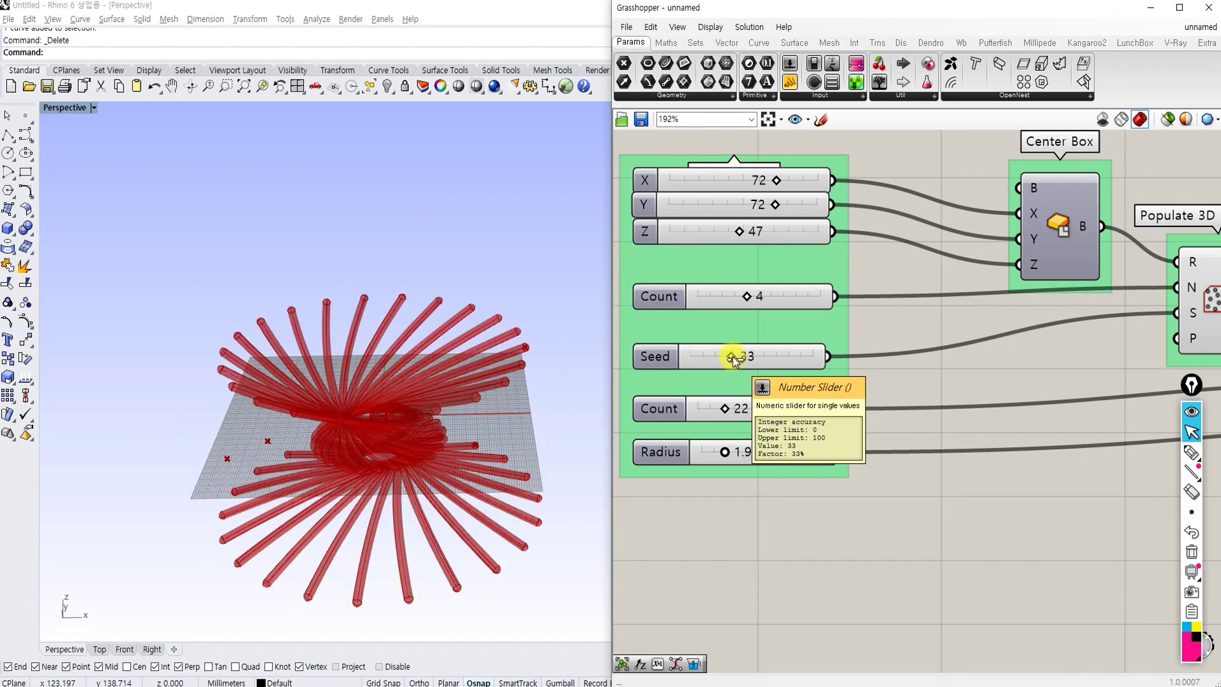
{"action": "left_click_drag", "start_coordinate": [734, 359], "coordinate": [753, 356]}
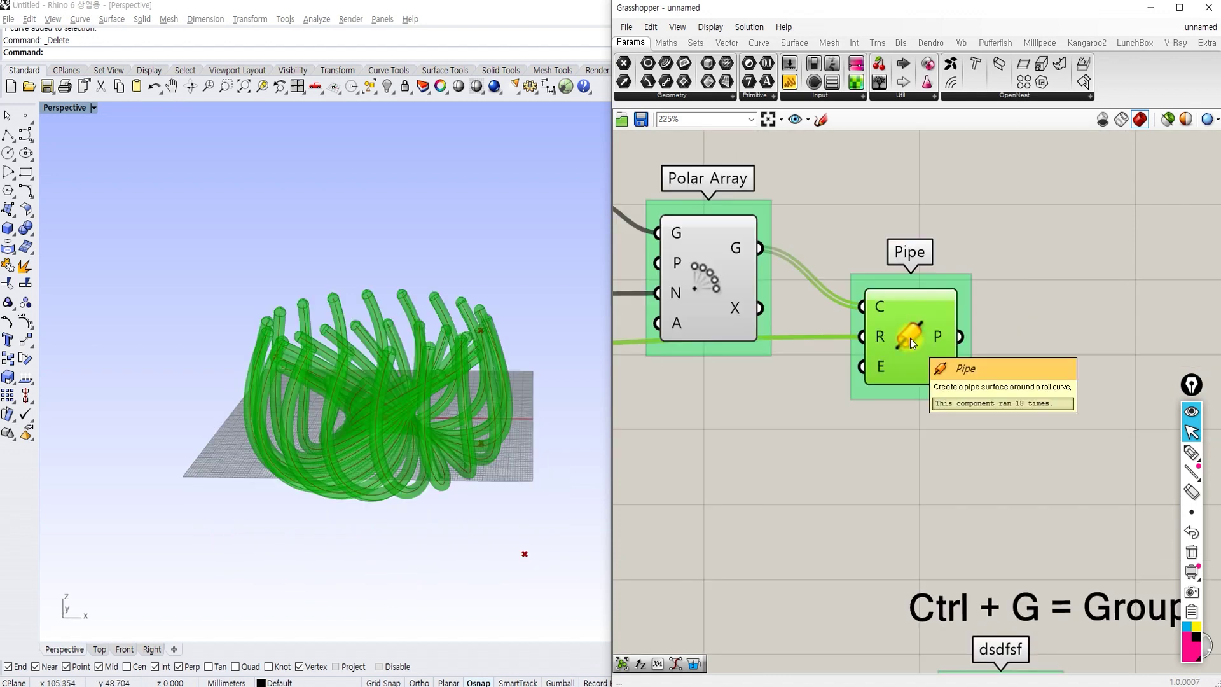
Bake the Pipe component's geometry onto the Default layer with ungrouped, by-layer attributes and deselect the component
{"action": "right_click", "coordinate": [910, 338]}
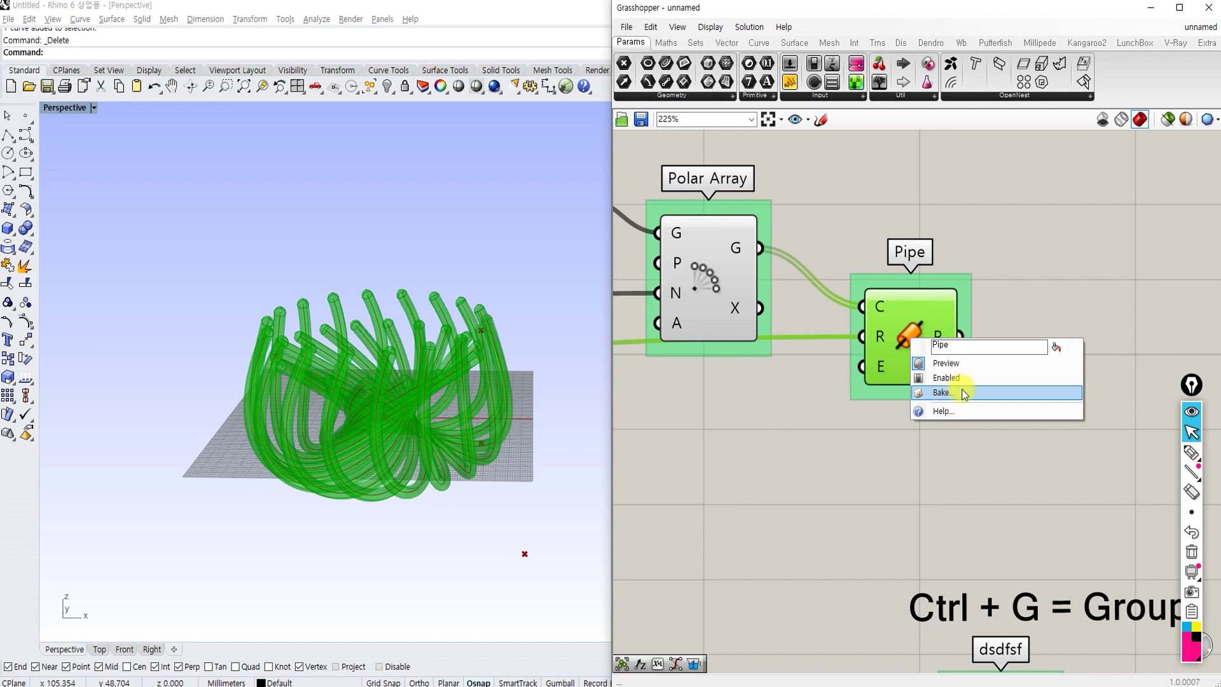
{"action": "left_click", "coordinate": [941, 393]}
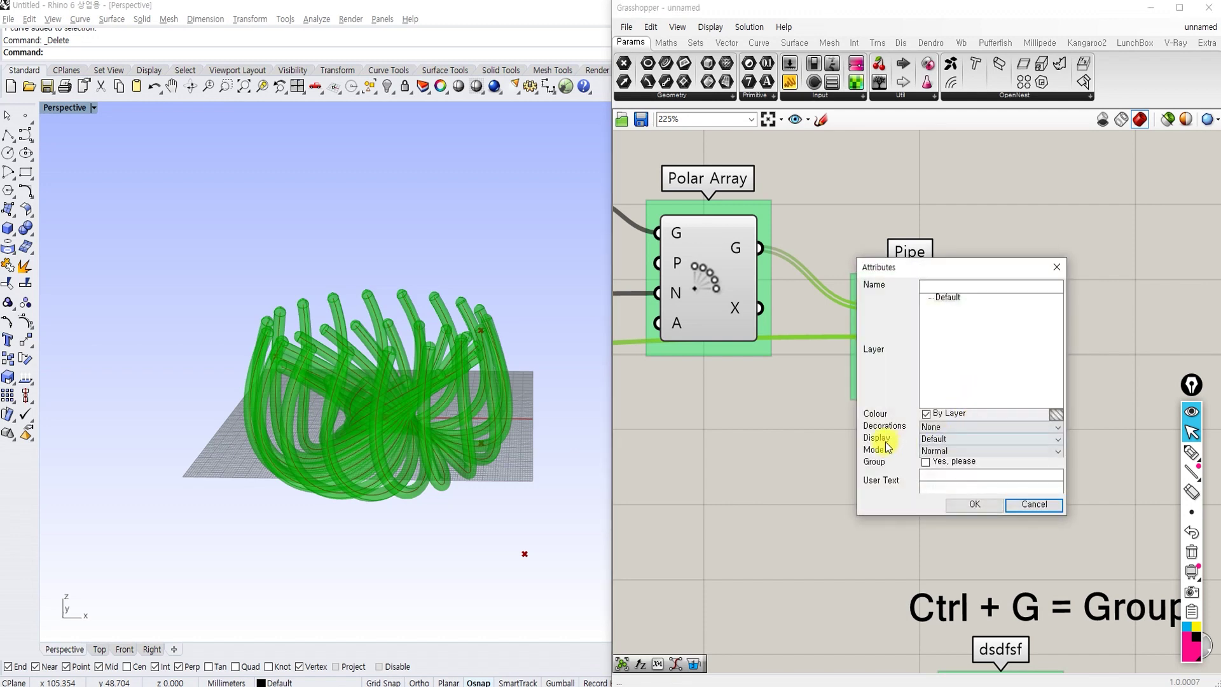
{"action": "left_click", "coordinate": [962, 509]}
{"action": "mouse_move", "coordinate": [433, 435]}
{"action": "right_mouse_down"}
{"action": "mouse_move", "coordinate": [414, 287]}
{"action": "mouse_move", "coordinate": [434, 456]}
{"action": "right_mouse_up"}
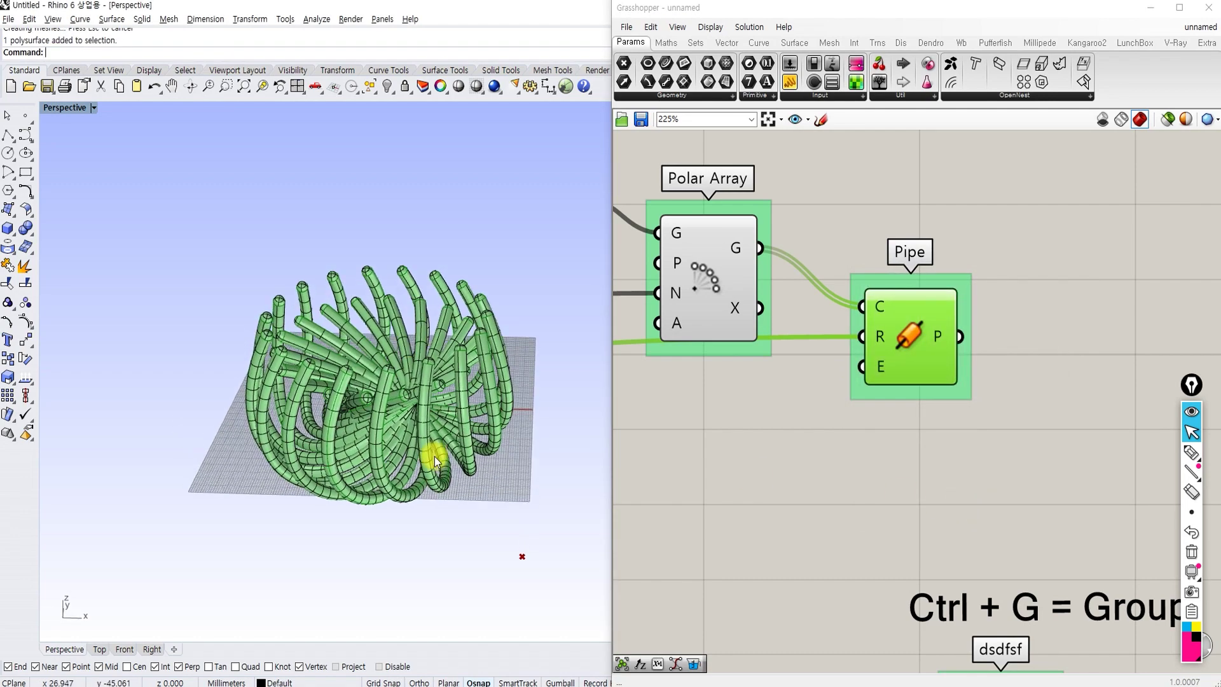
{"action": "right_click_drag", "start_coordinate": [429, 360], "coordinate": [476, 304]}
{"action": "left_click", "coordinate": [798, 242]}
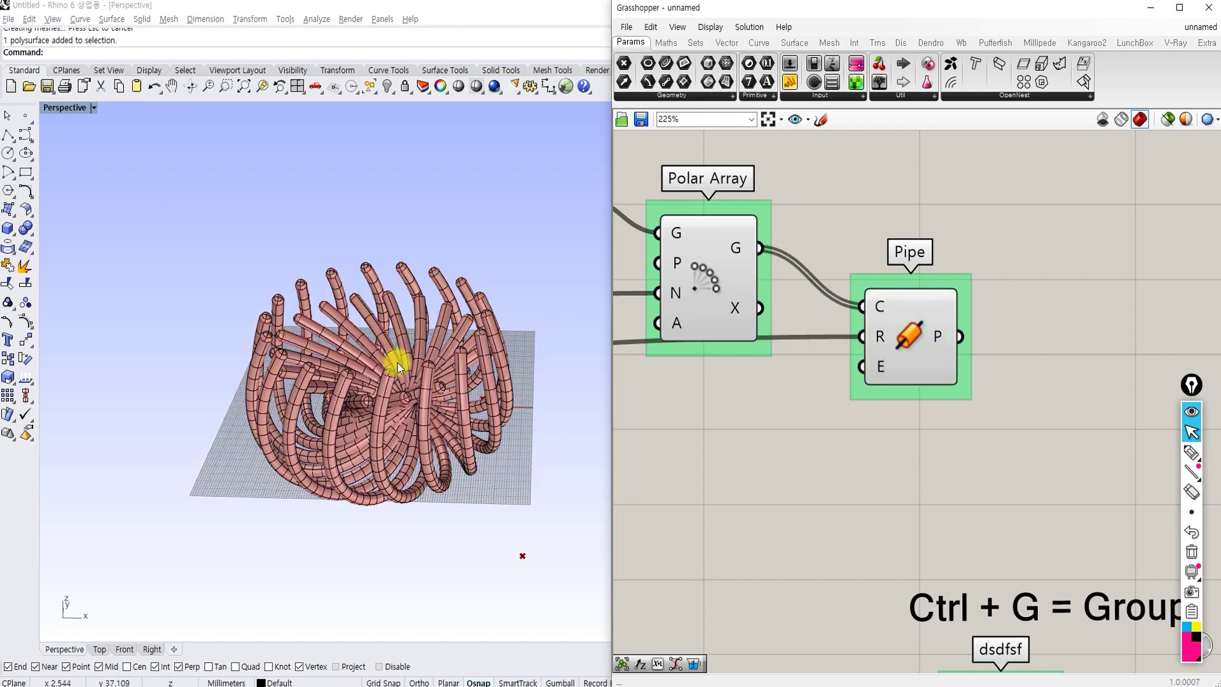
Hide Grasshopper, move the baked pipes off the construction grid along X, and select one of the pipes in Rhino
{"action": "left_click", "coordinate": [1207, 8]}
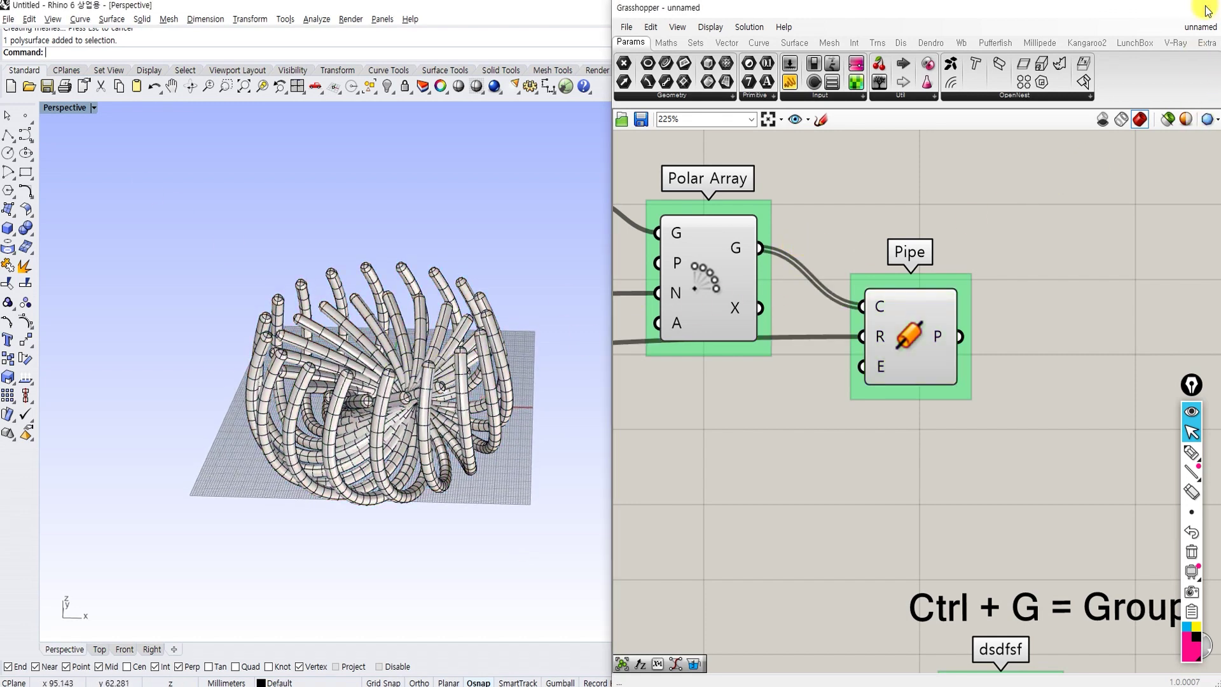
{"action": "right_click_drag", "start_coordinate": [723, 360], "coordinate": [651, 382]}
{"action": "scroll", "coordinate": [639, 368], "scroll_direction": "down", "scroll_amount": 4}
{"action": "left_click_drag", "start_coordinate": [616, 297], "coordinate": [235, 512]}
{"action": "scroll", "coordinate": [382, 406], "scroll_direction": "down", "scroll_amount": 3}
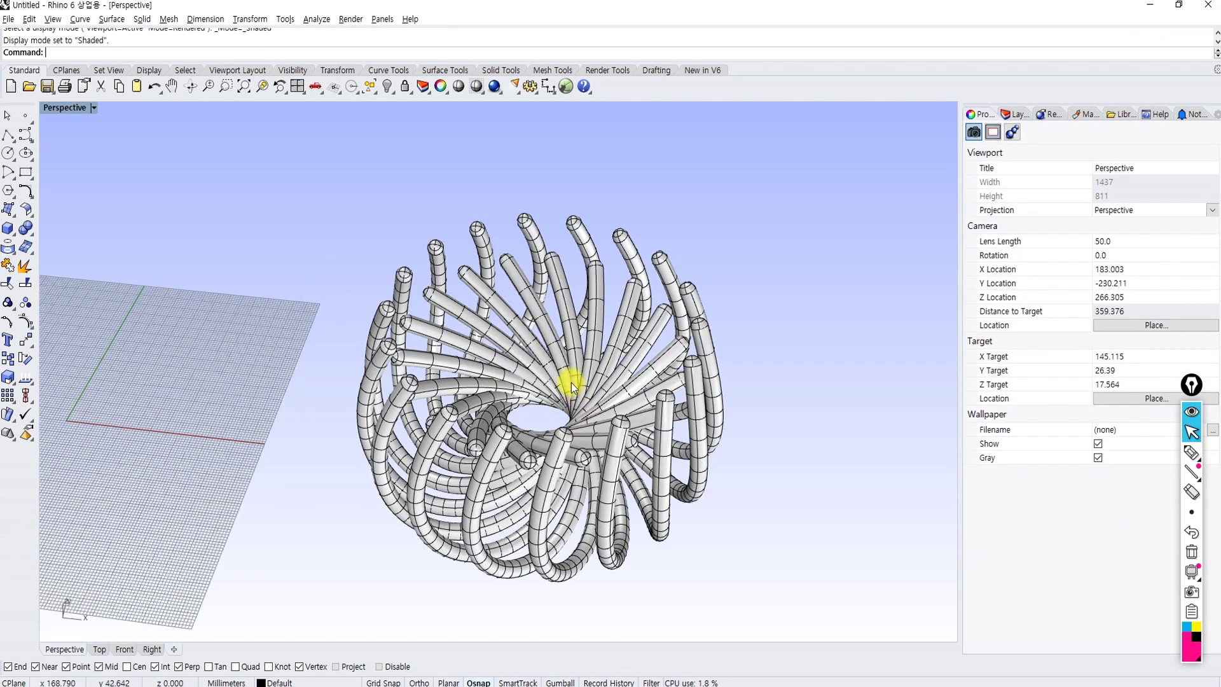
{"action": "left_click", "coordinate": [569, 381]}
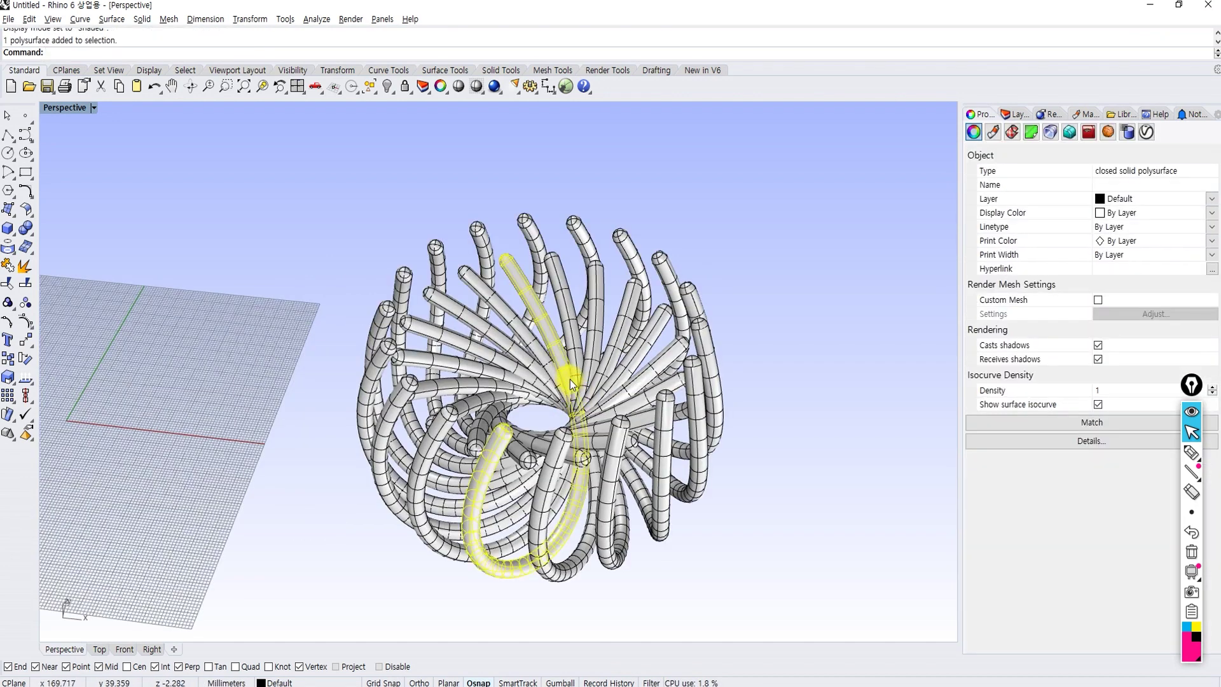
Reopen the definition with the Grasshopper command so its preview sits beside the baked pipes in the viewport
{"action": "scroll", "coordinate": [569, 379], "scroll_direction": "down", "scroll_amount": 2}
{"action": "type", "text": "Grasshopper"}
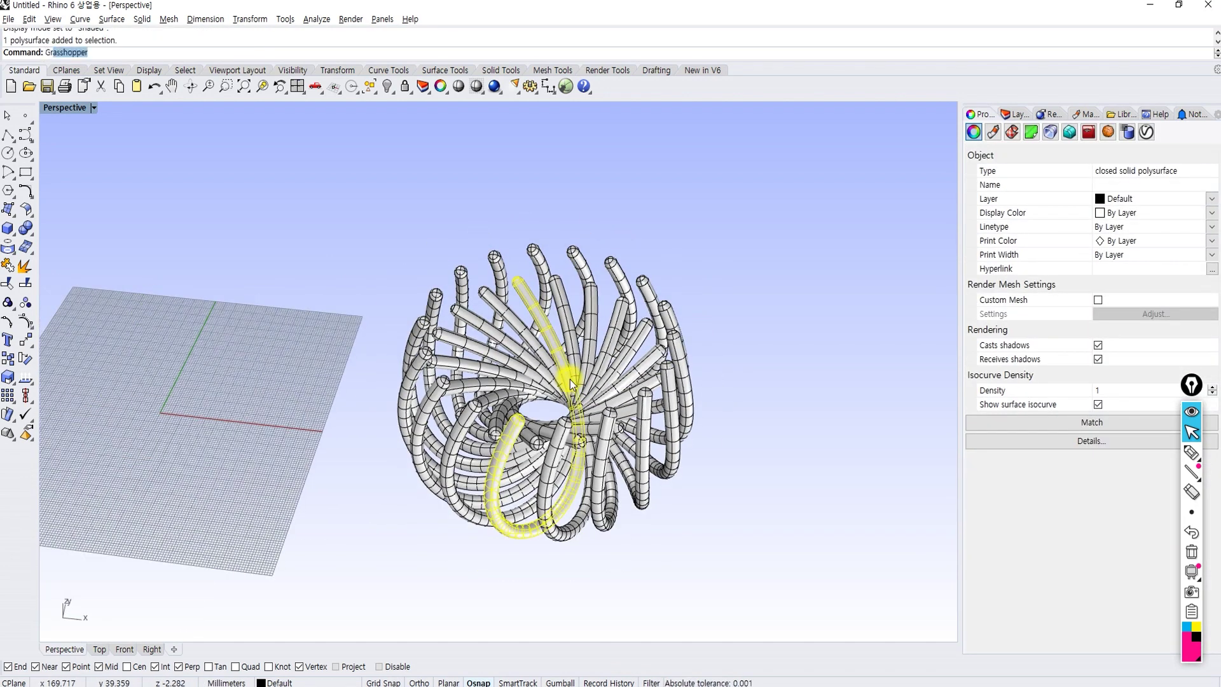
{"action": "key", "text": "Return"}
{"action": "right_click_drag", "start_coordinate": [368, 384], "coordinate": [410, 364], "text": "shift"}
Set the polar array's Count to 31 and open the options of the Pipe component
{"action": "right_click_drag", "start_coordinate": [716, 336], "coordinate": [1005, 346]}
{"action": "left_click", "coordinate": [836, 334]}
{"action": "scroll", "coordinate": [837, 334], "scroll_direction": "down", "scroll_amount": 2}
{"action": "right_click_drag", "start_coordinate": [762, 356], "coordinate": [1039, 336]}
{"action": "scroll", "coordinate": [744, 331], "scroll_direction": "up", "scroll_amount": 3}
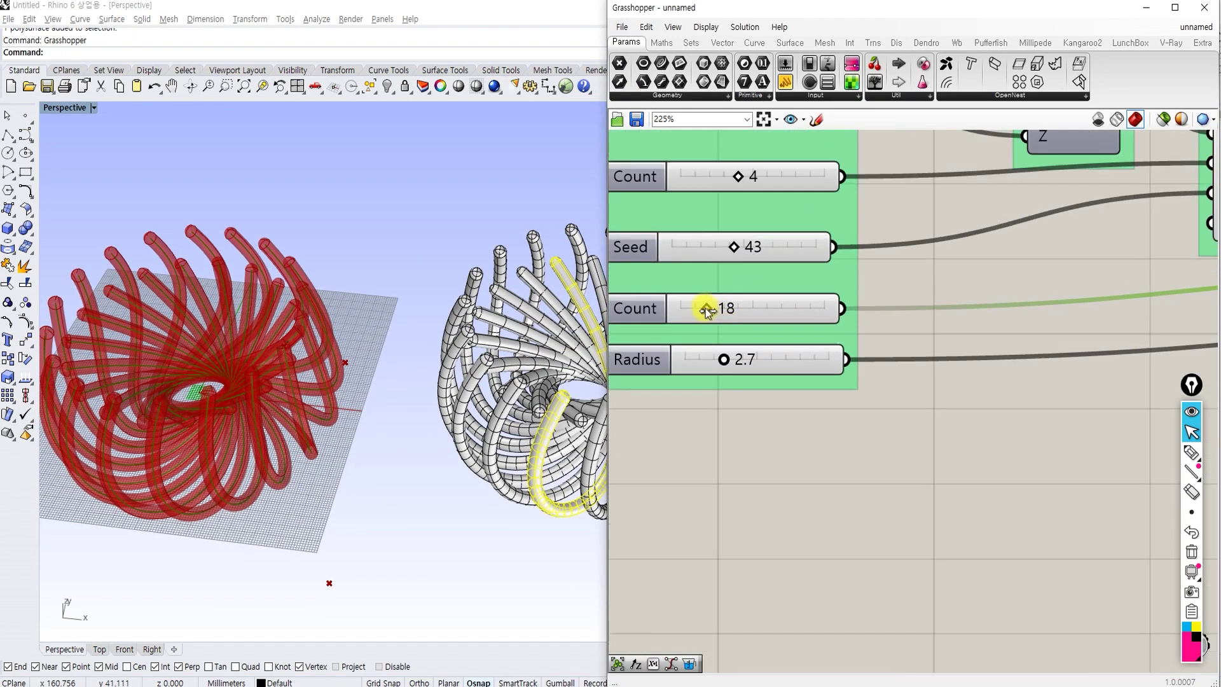
{"action": "left_click_drag", "start_coordinate": [707, 309], "coordinate": [730, 309]}
{"action": "right_click_drag", "start_coordinate": [946, 330], "coordinate": [636, 329]}
{"action": "scroll", "coordinate": [948, 316], "scroll_direction": "down", "scroll_amount": 1}
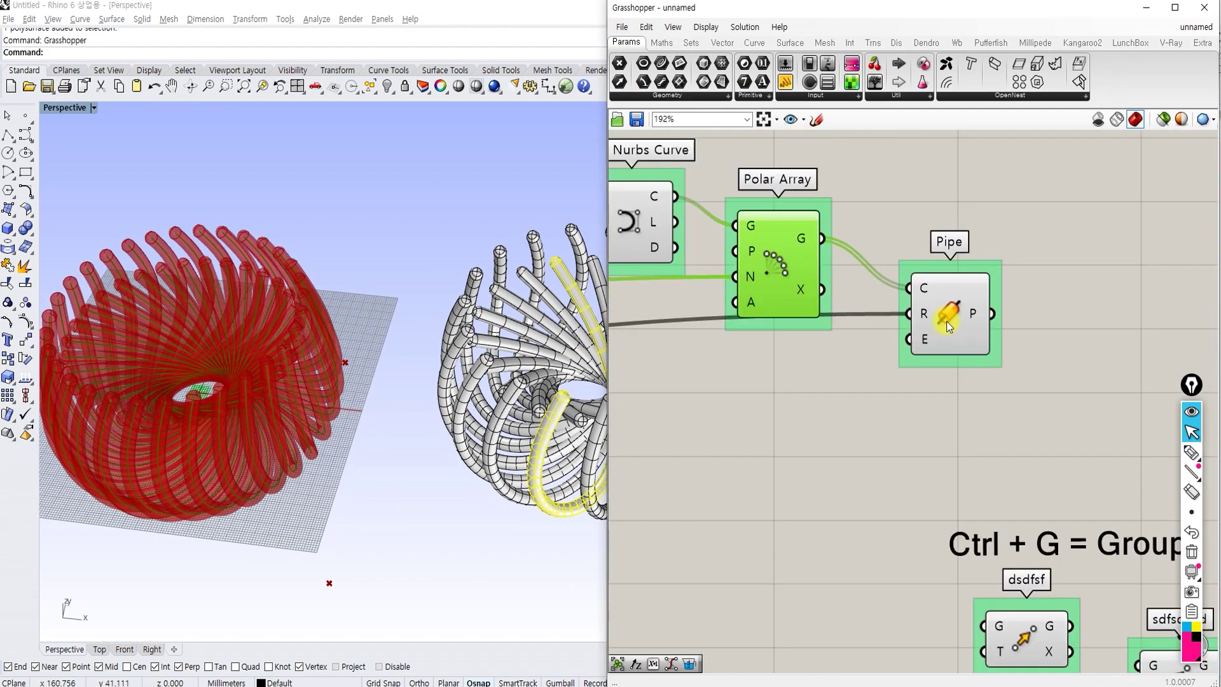
{"action": "left_click", "coordinate": [950, 316]}
{"action": "right_click", "coordinate": [948, 314]}
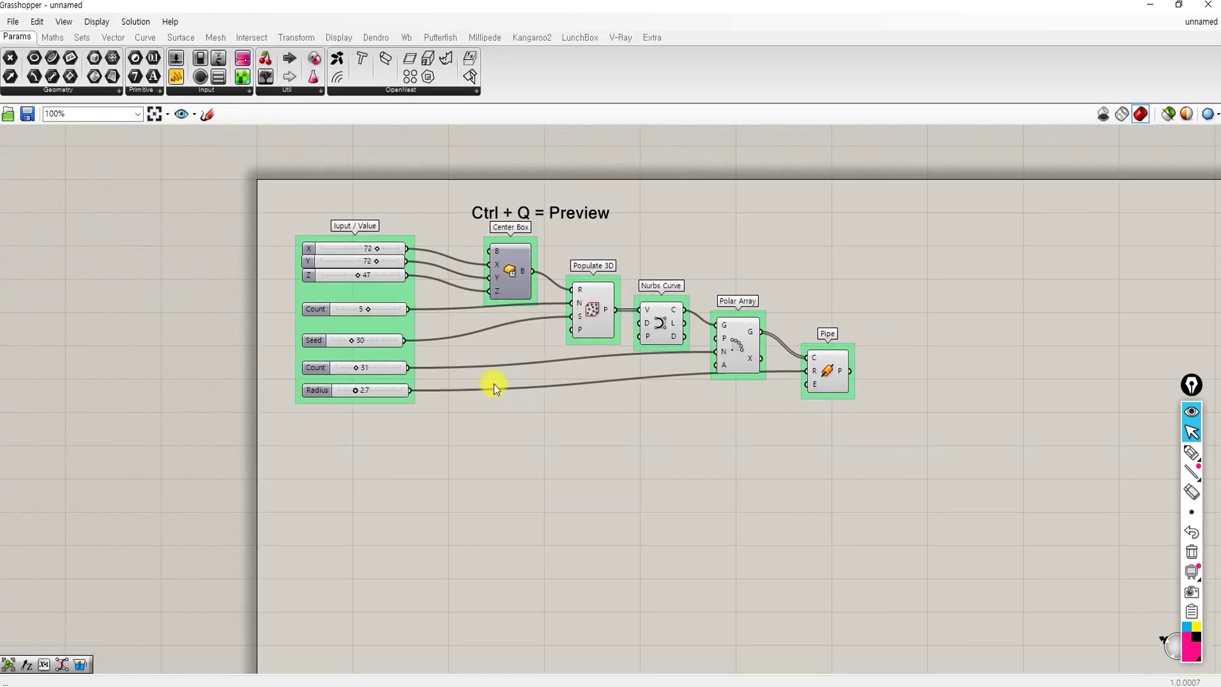
Circle Center Box, Populate 3D, Nurbs Curve, Polar Array and Pipe with the black annotation pen
{"action": "scroll", "coordinate": [493, 384], "scroll_direction": "up", "scroll_amount": 2}
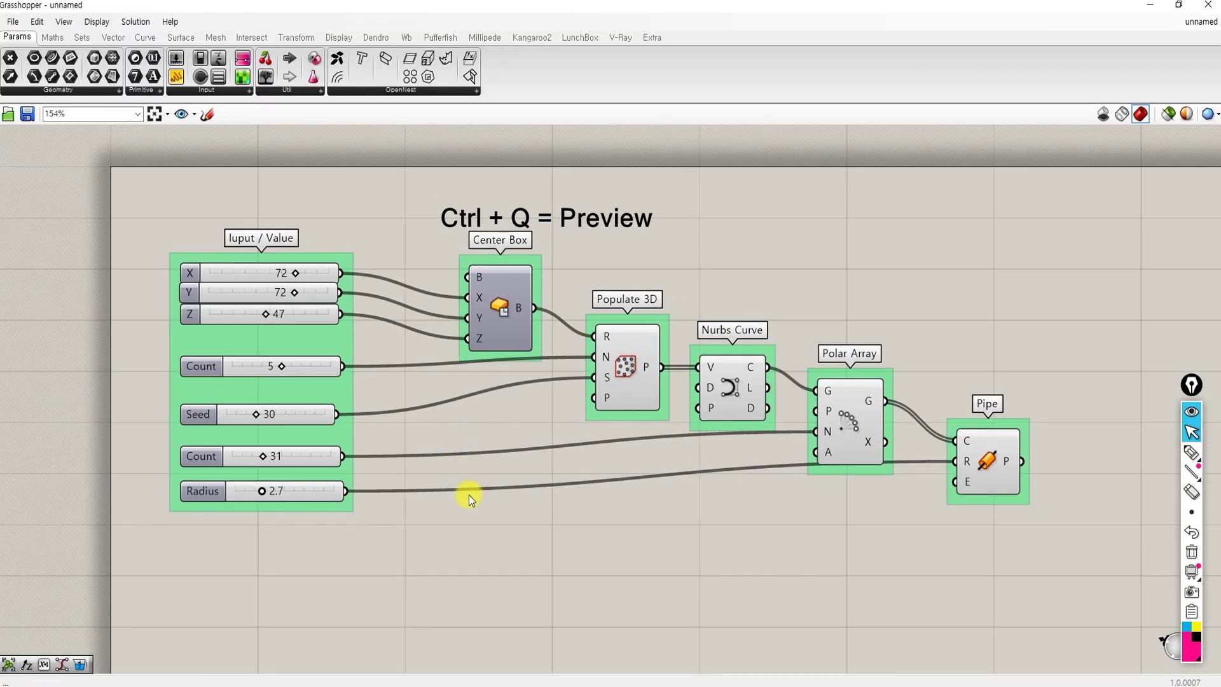
{"action": "left_click_drag", "start_coordinate": [214, 336], "coordinate": [211, 330]}
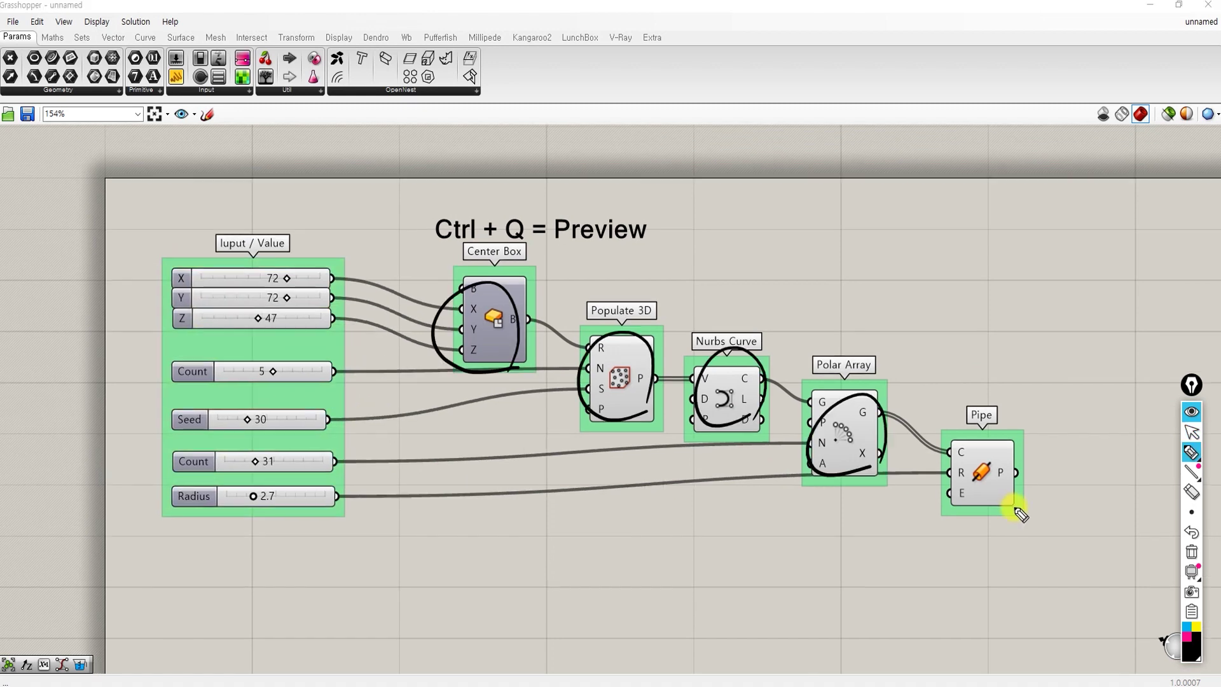
{"action": "left_click_drag", "start_coordinate": [1016, 509], "coordinate": [1013, 503]}
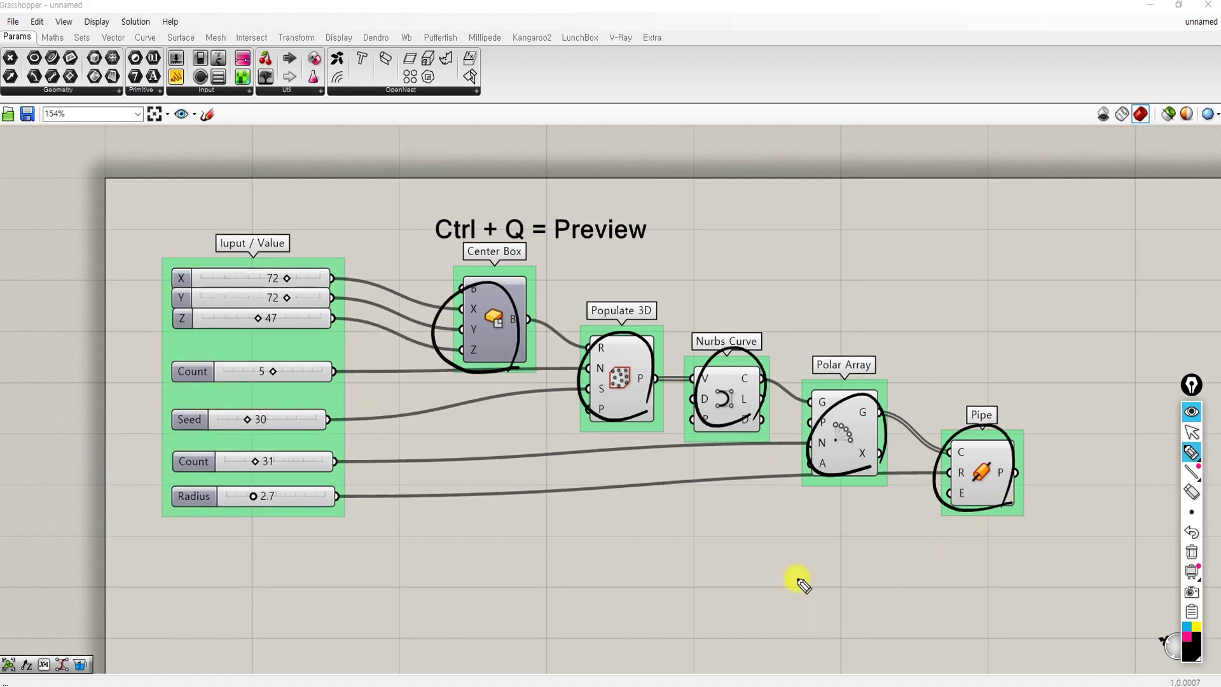
Draw an arrow up from Polar Array labelled "Node" and circle the output ends of all seven input sliders
{"action": "mouse_move", "coordinate": [856, 396]}
{"action": "left_mouse_down"}
{"action": "mouse_move", "coordinate": [872, 295]}
{"action": "mouse_move", "coordinate": [831, 258]}
{"action": "mouse_move", "coordinate": [894, 253]}
{"action": "mouse_move", "coordinate": [894, 274]}
{"action": "mouse_move", "coordinate": [901, 267]}
{"action": "left_mouse_up"}
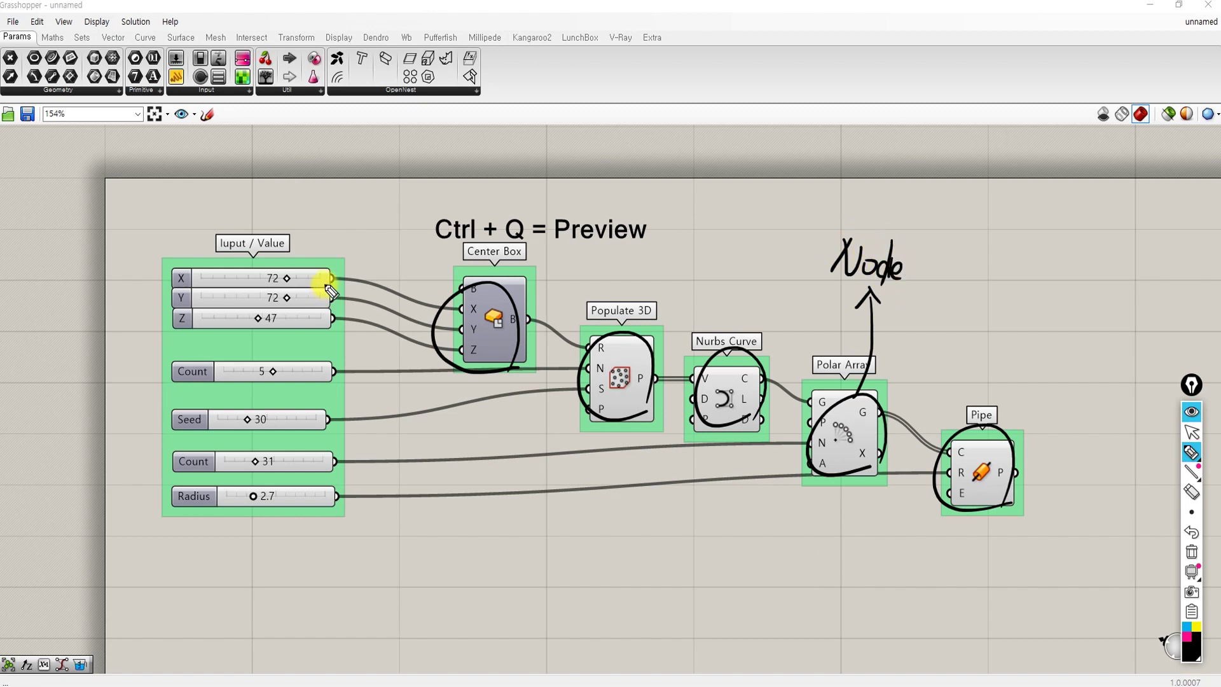
{"action": "left_click_drag", "start_coordinate": [322, 280], "coordinate": [327, 474]}
{"action": "left_click_drag", "start_coordinate": [332, 484], "coordinate": [332, 517]}
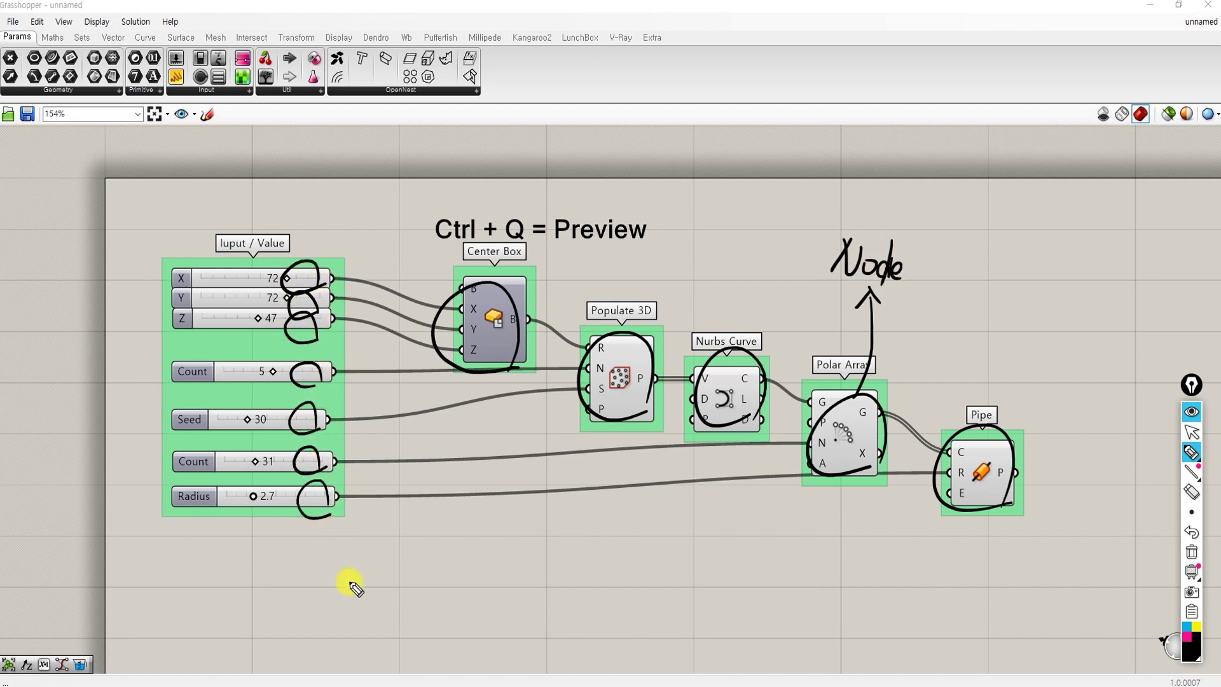